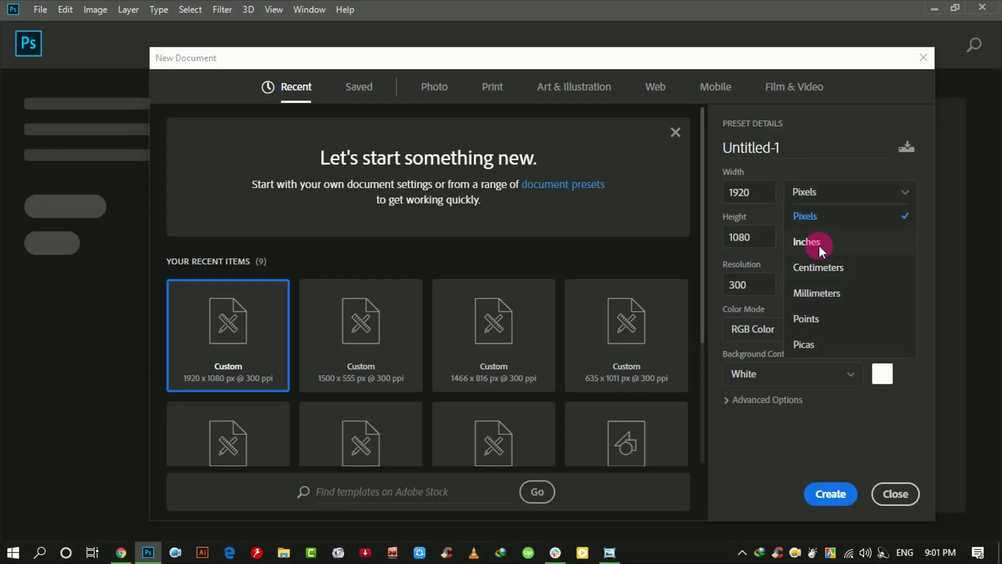
Step: Create a 30 × 70.578-inch, 300 ppi document named 'Business Roll Up Banner'
left_click(819, 246)
double_click(768, 195)
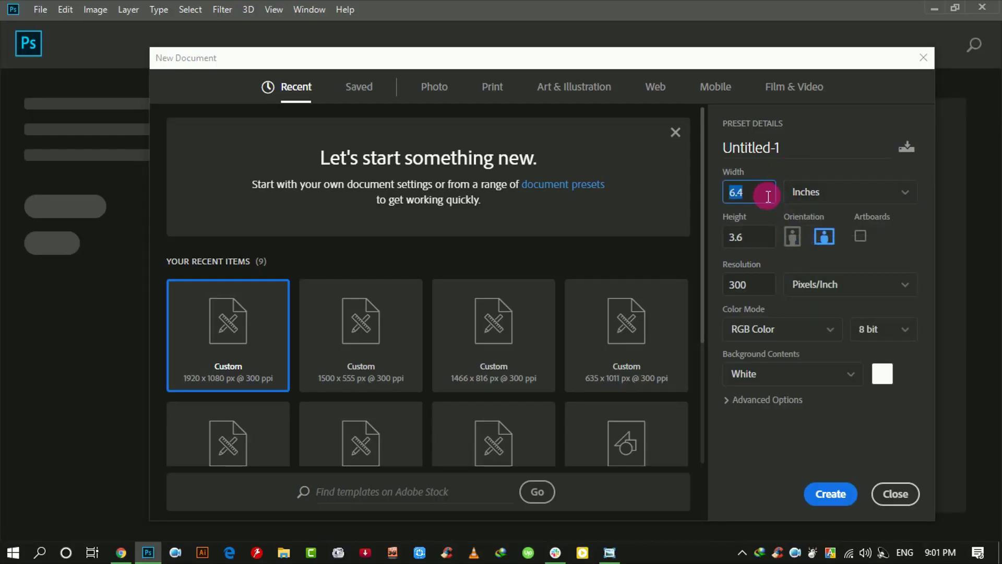
type("30")
left_click(750, 237)
type("70.578")
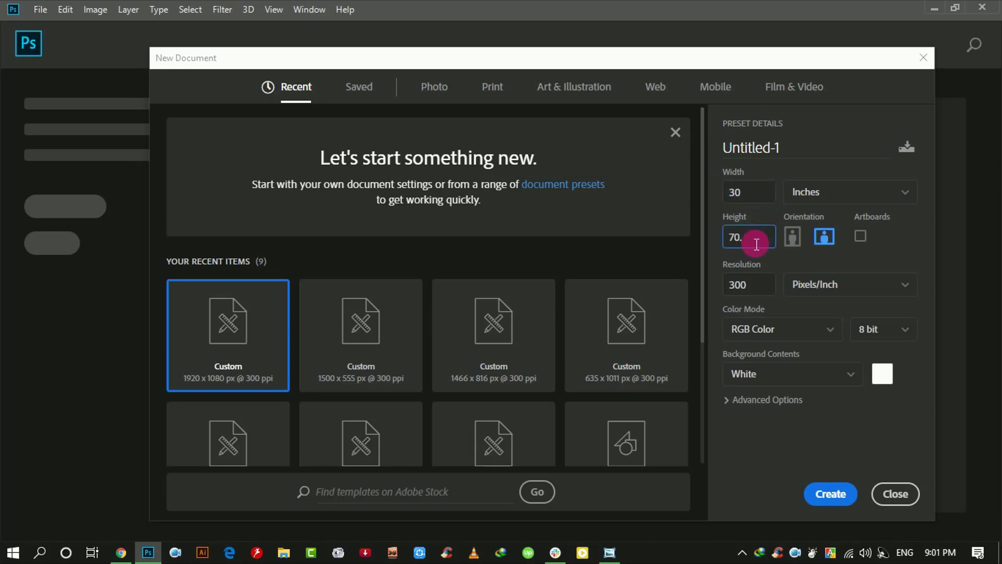
left_click(792, 161)
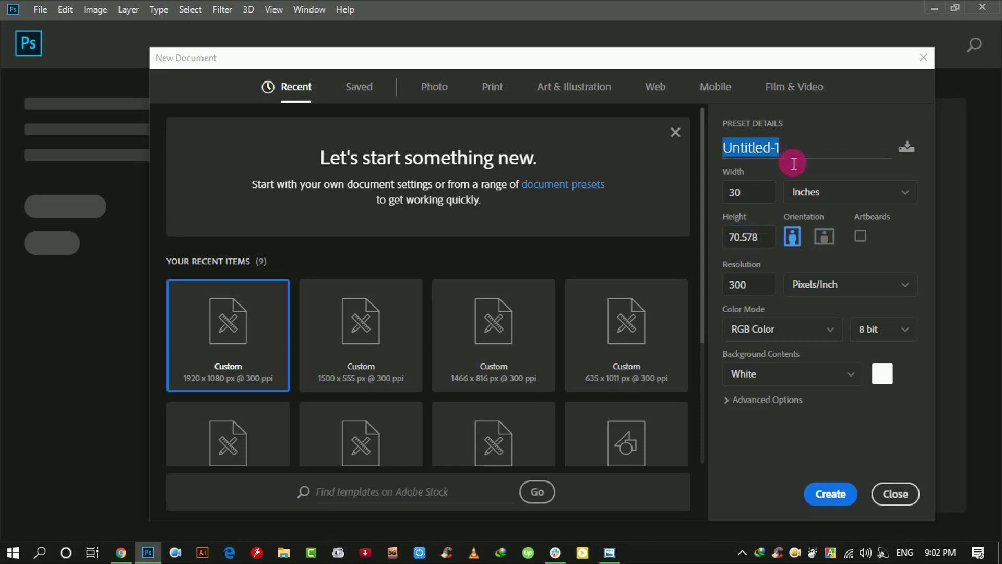
type("Business Roll Up Banner")
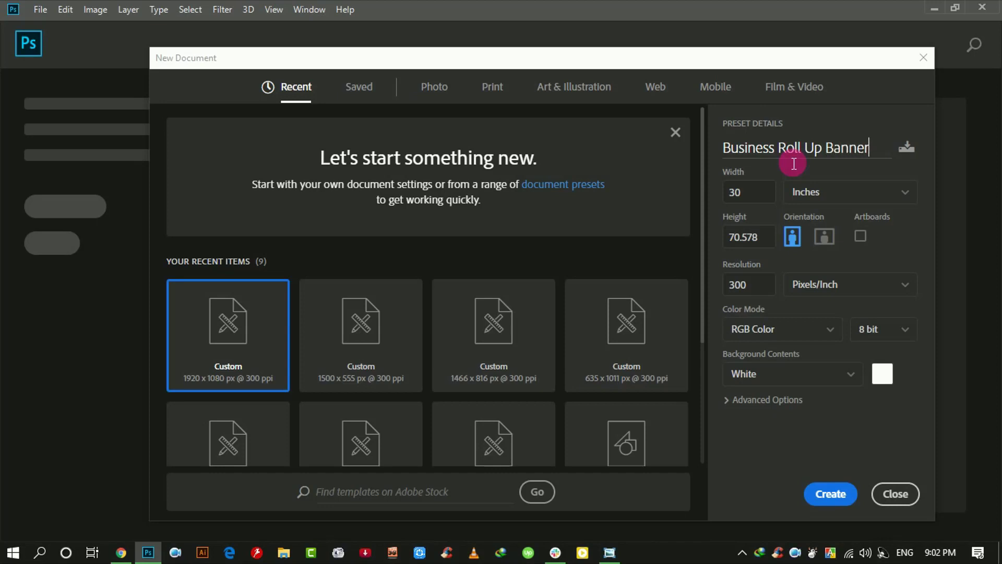
left_click(818, 493)
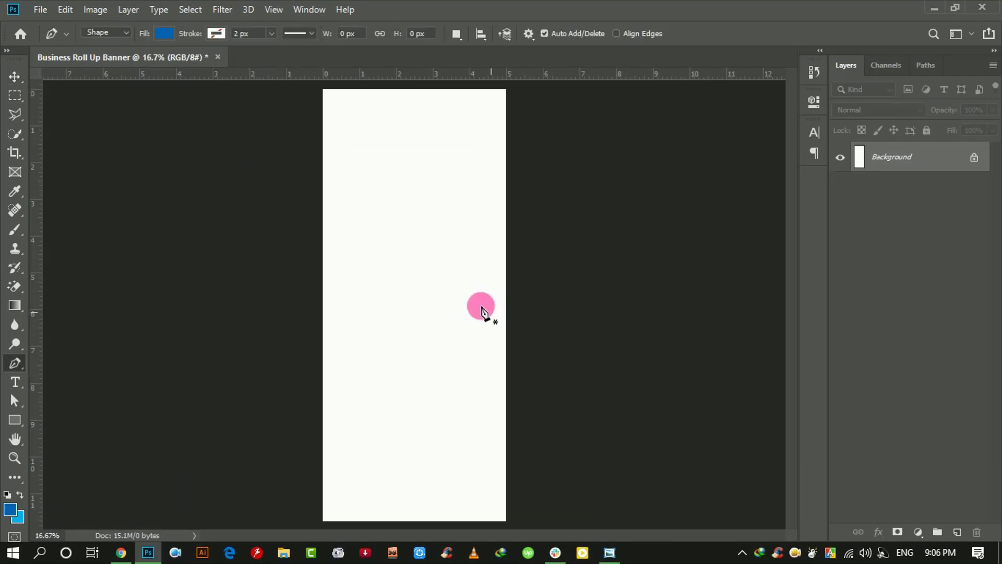
Step: On a new layer, draw a blue triangle jutting in from the banner's left edge near the top
left_click(957, 532)
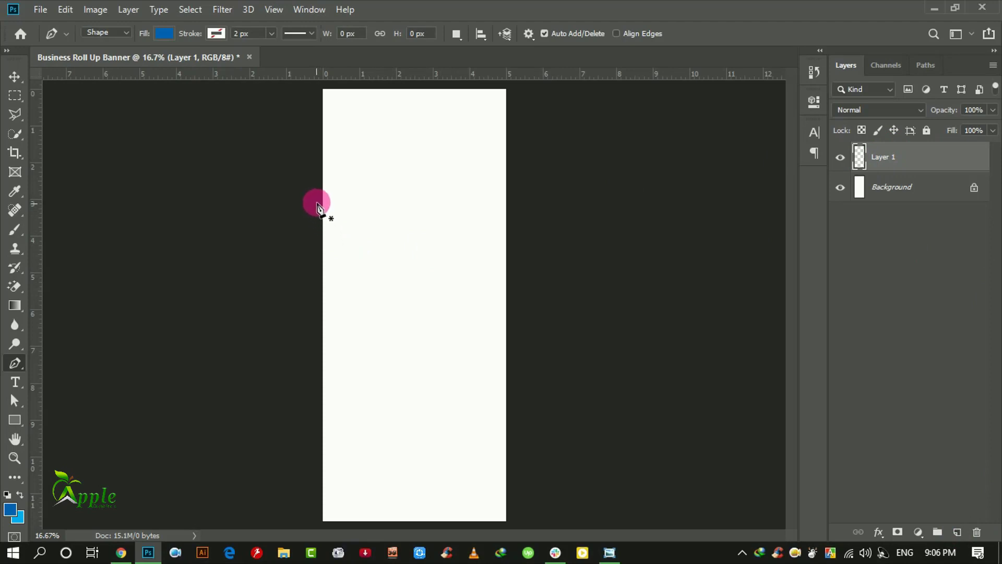
left_click(315, 197)
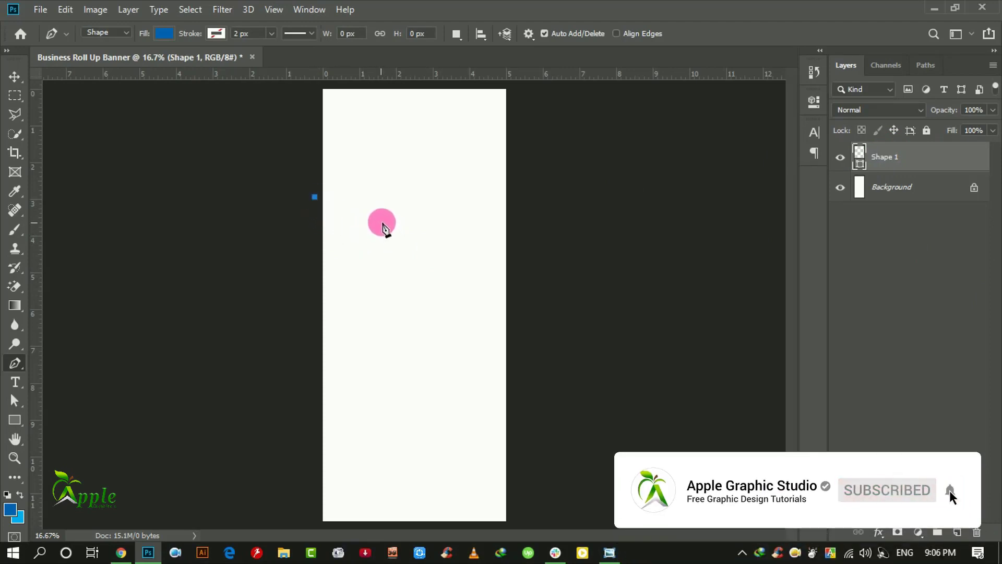
left_click(384, 224)
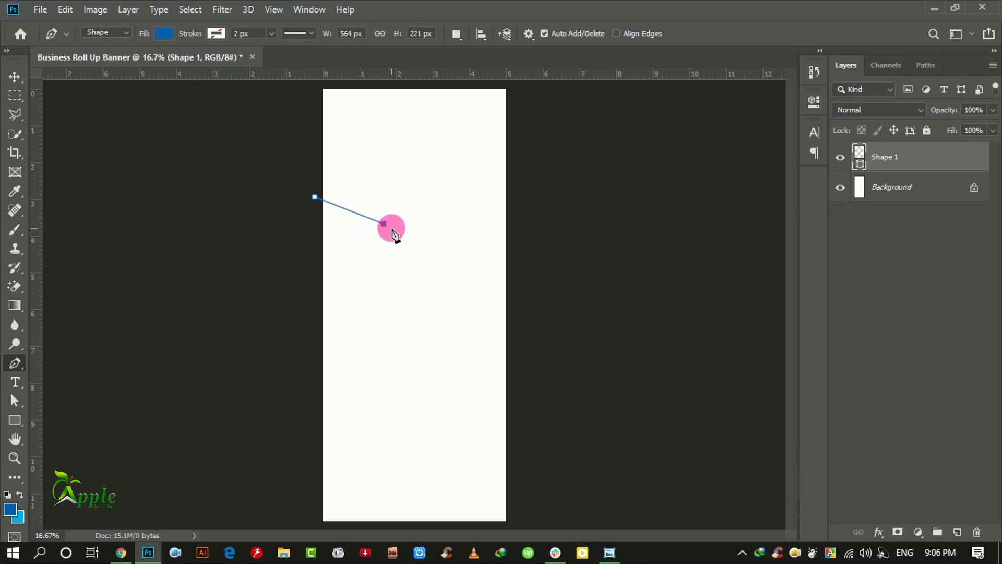
left_click_drag(387, 228, 390, 236)
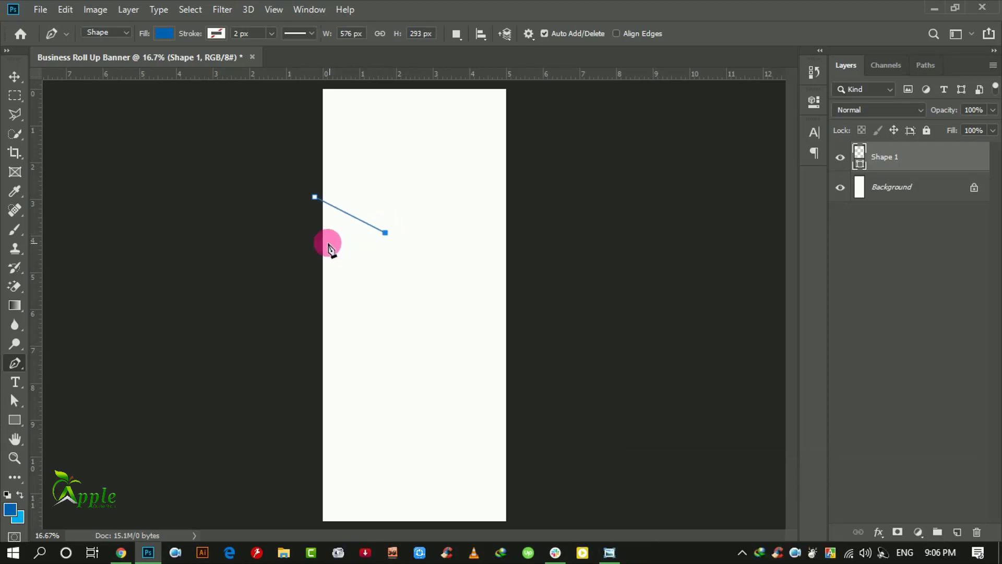
left_click(312, 227)
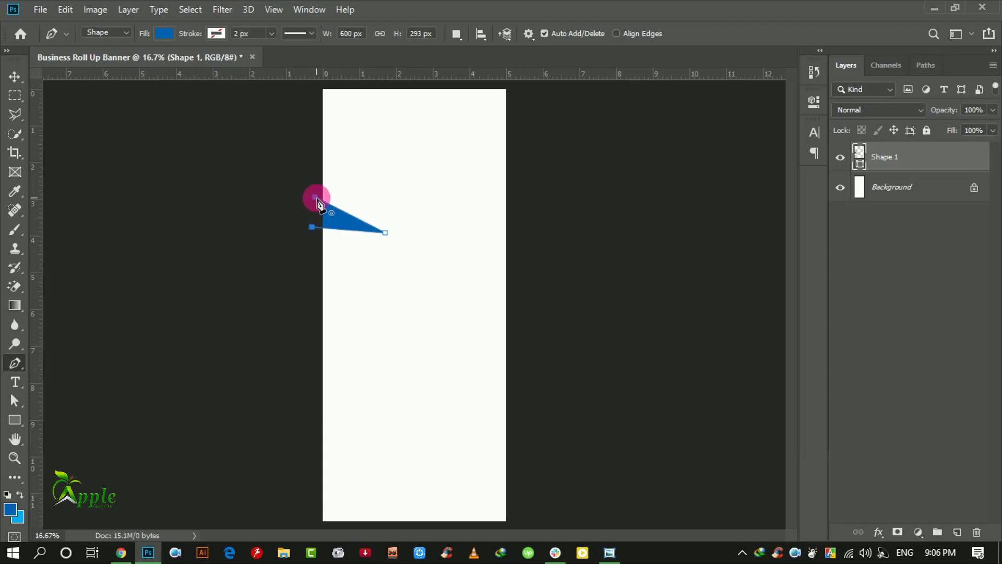
Step: Use Free Transform to stretch the triangle taller and tilt it slightly clockwise
left_click(15, 76)
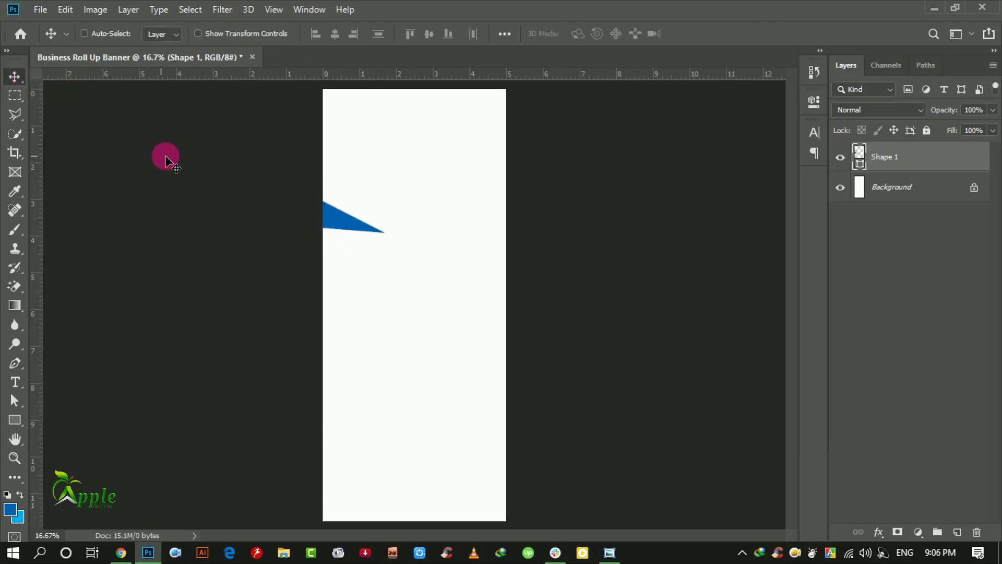
left_click(66, 10)
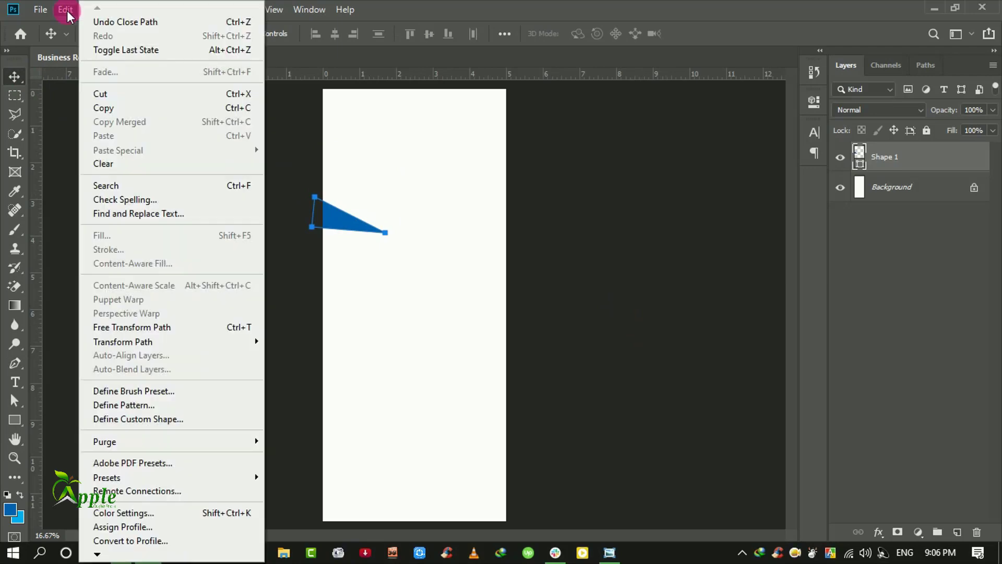
left_click(126, 327)
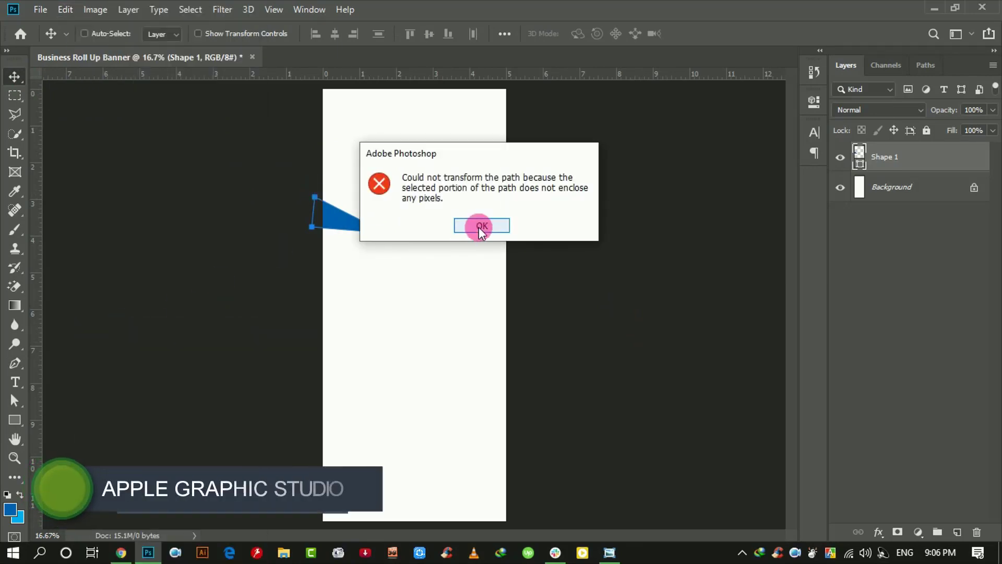
left_click(482, 229)
left_click(65, 9)
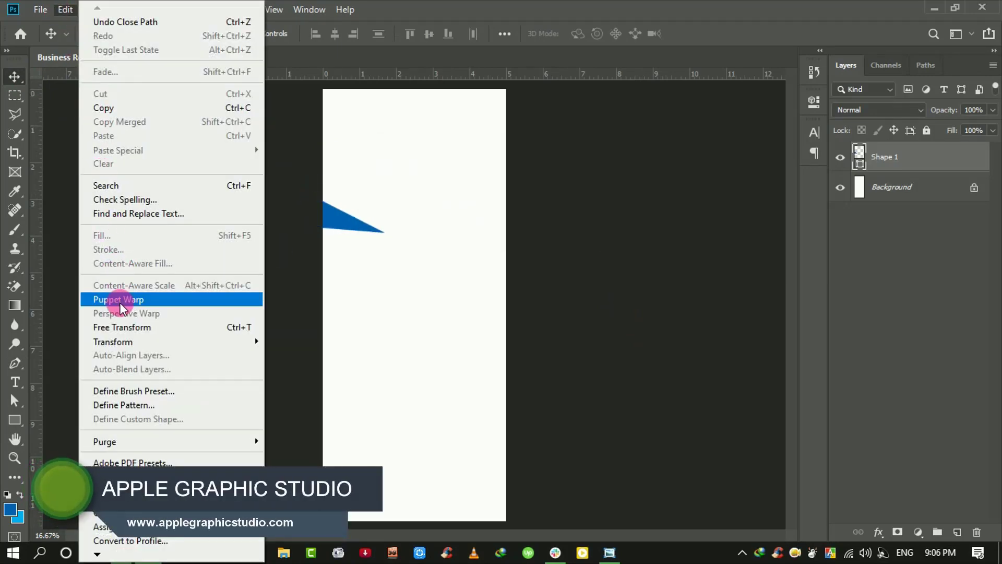
left_click(121, 327)
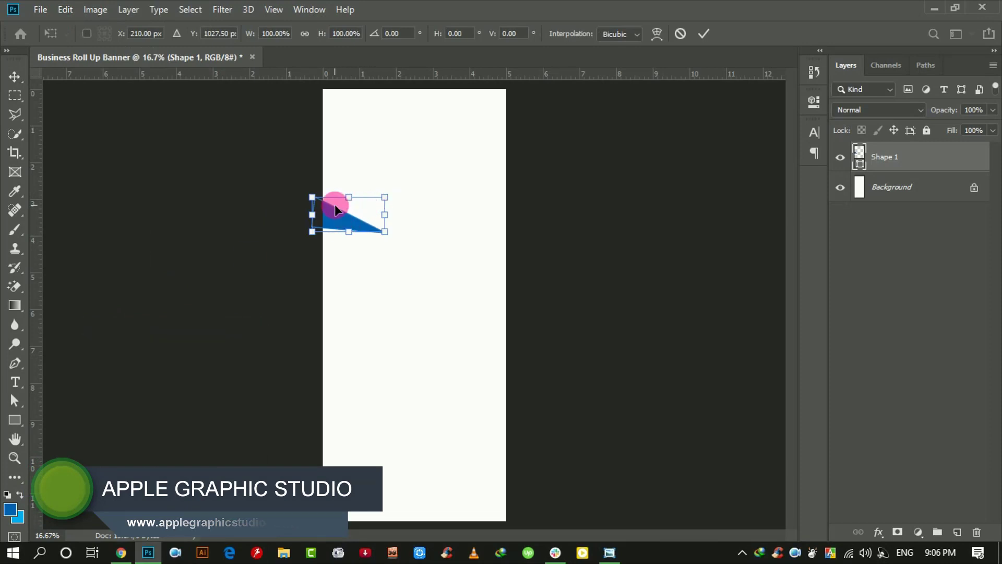
key("ctrl+plus")
key("ctrl+plus")
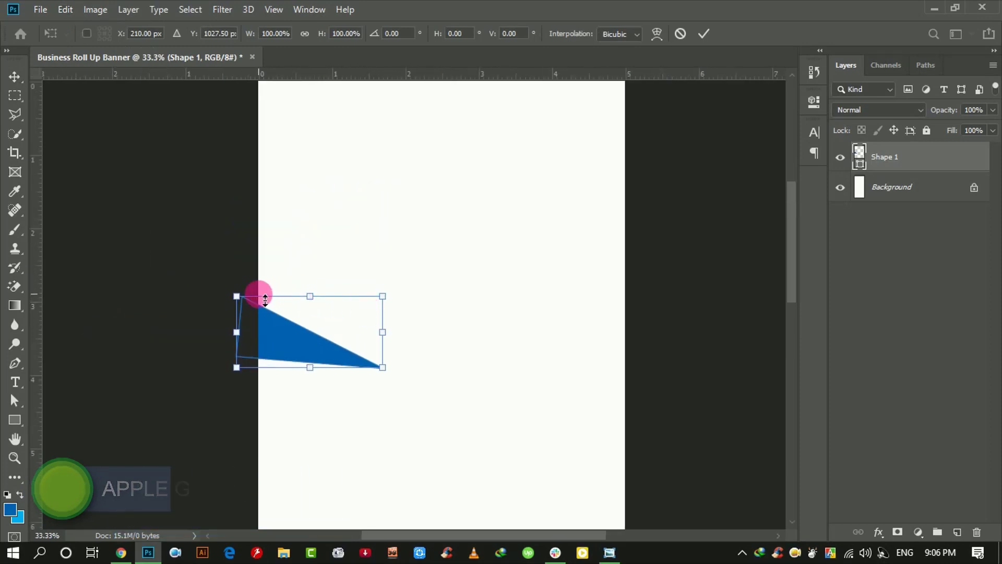
left_click_drag(266, 296, 266, 281)
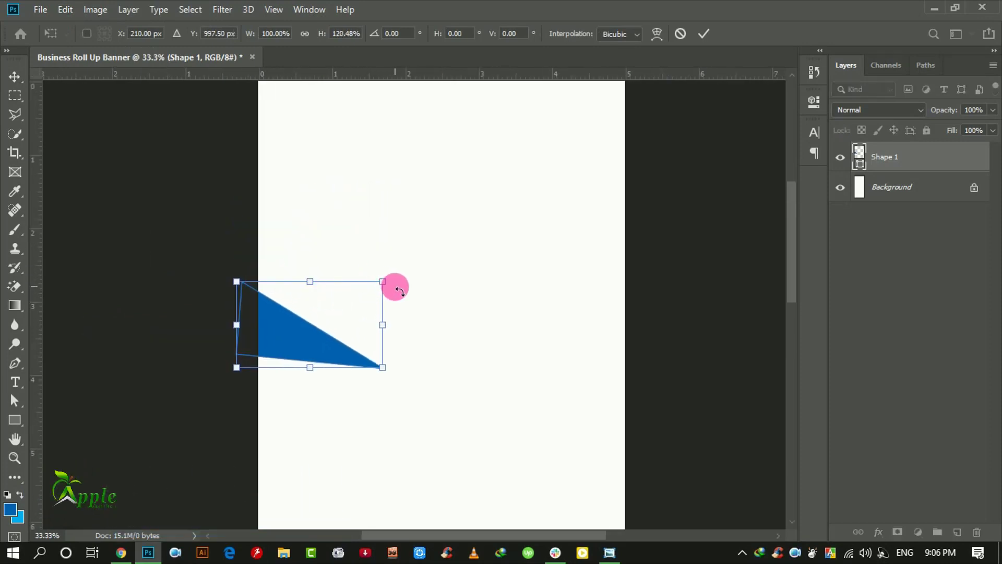
left_click_drag(399, 290, 402, 299)
left_click(705, 33)
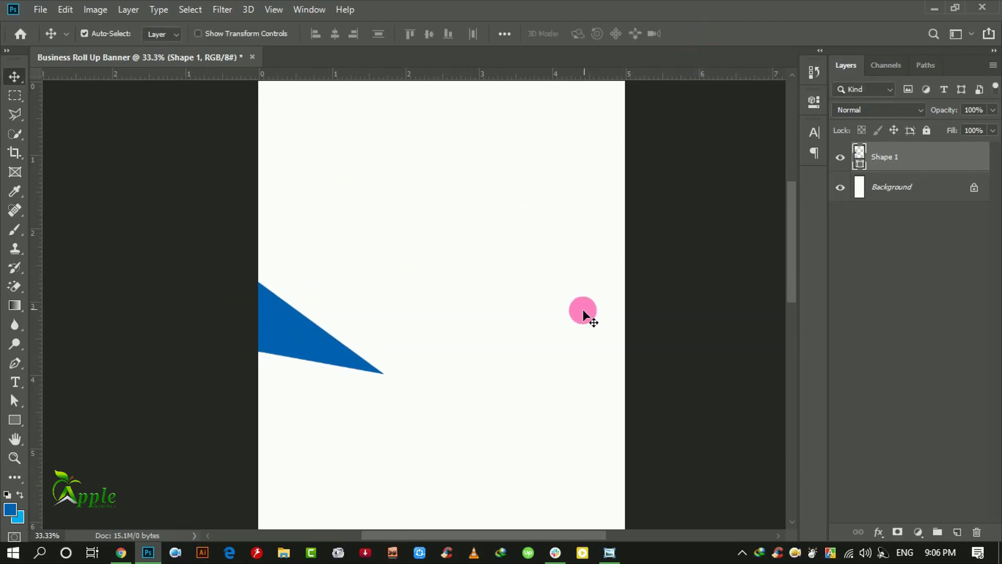
key("ctrl+minus")
key("ctrl+minus")
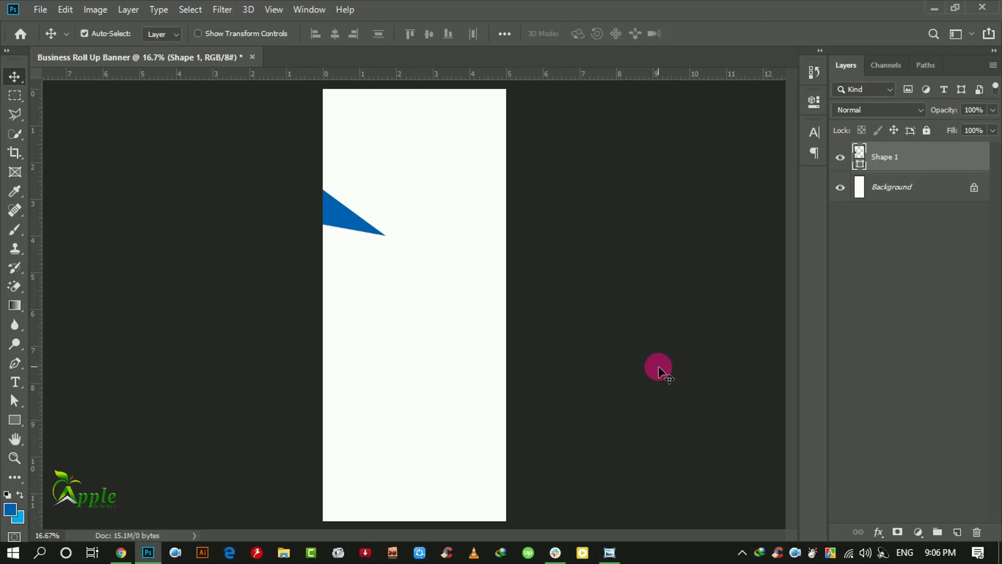
Step: Turn off layer auto-select and enlarge the triangle slightly toward the lower right
left_click(84, 34)
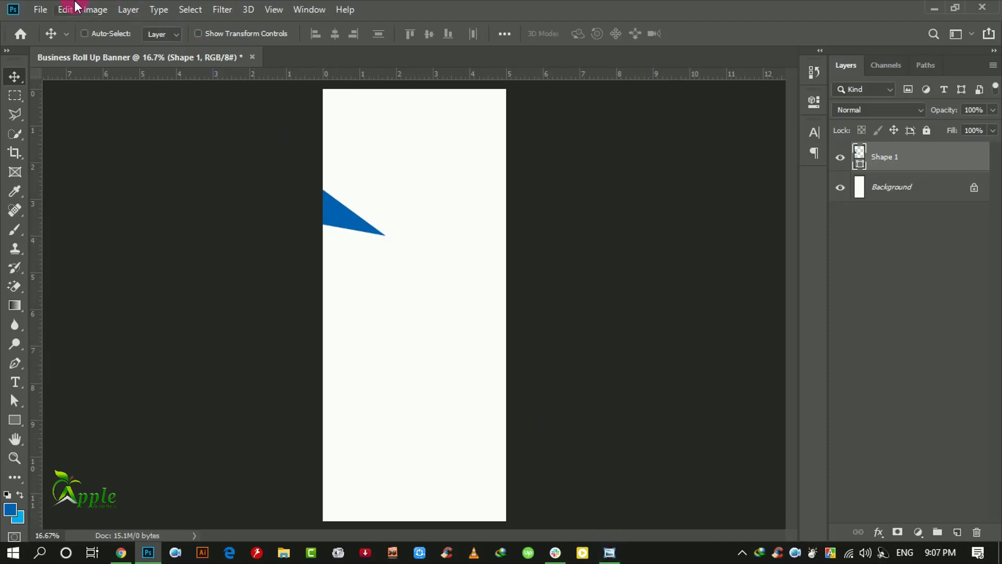
left_click(77, 6)
left_click(124, 327)
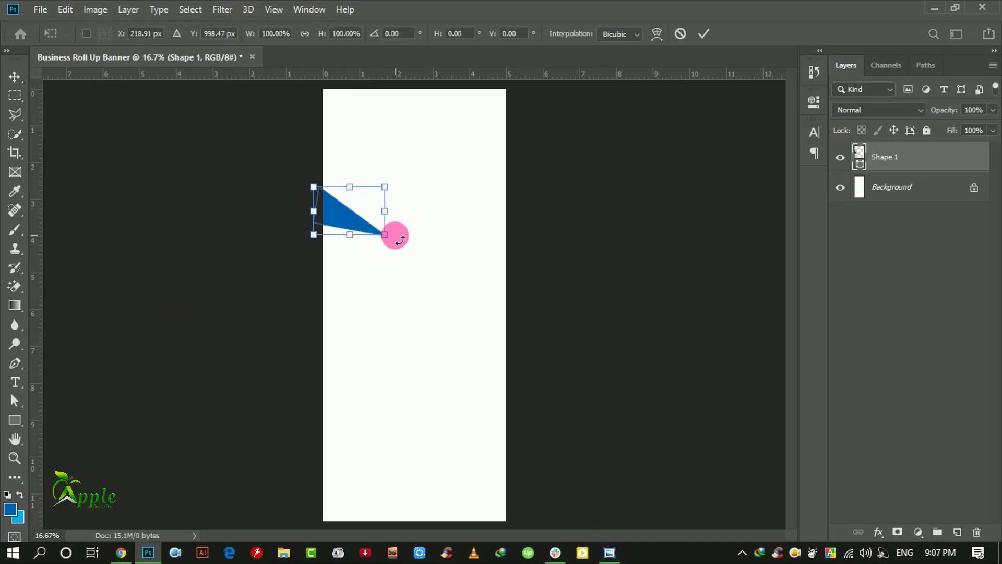
left_click_drag(395, 242, 401, 243)
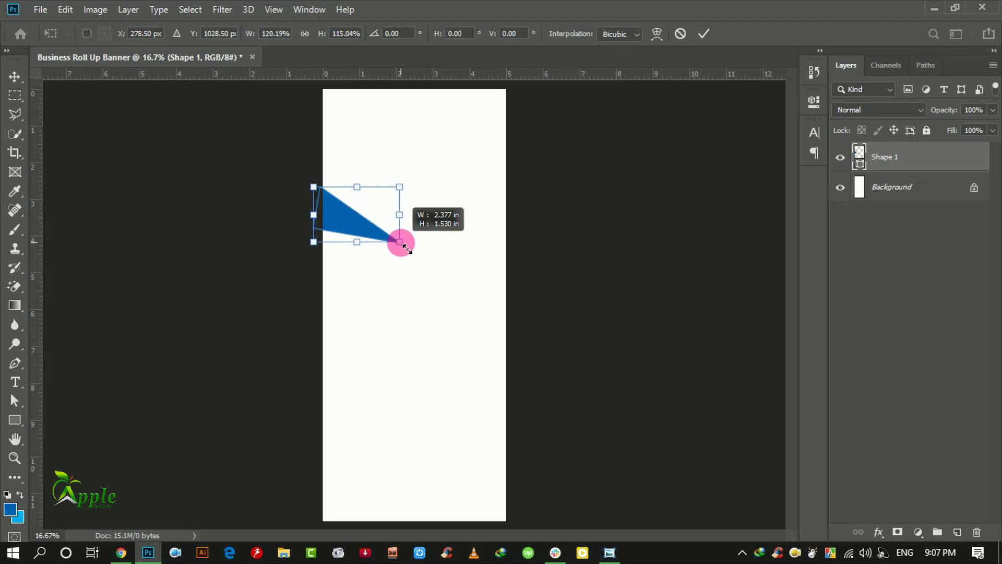
left_click(704, 34)
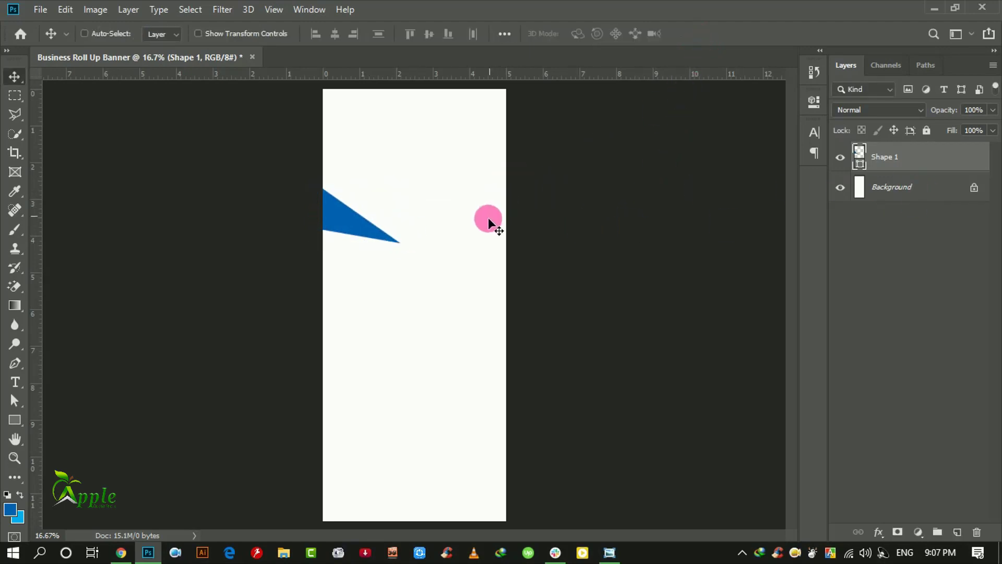
left_click(16, 365)
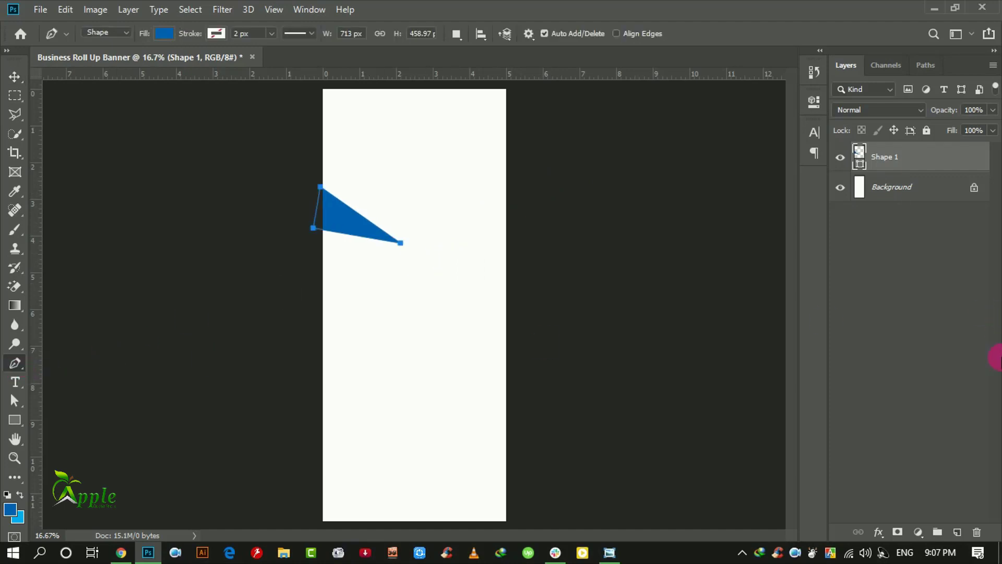
Step: Draw a second shape on a new layer below Shape 1, from the triangle's edge to its tip
left_click(958, 531)
left_click_drag(918, 156, 918, 206)
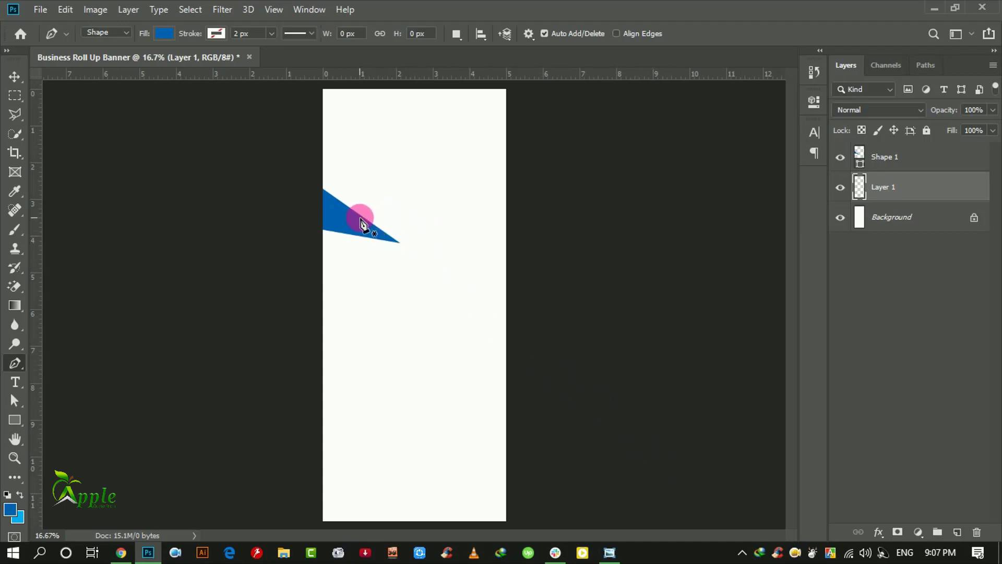
left_click(366, 219)
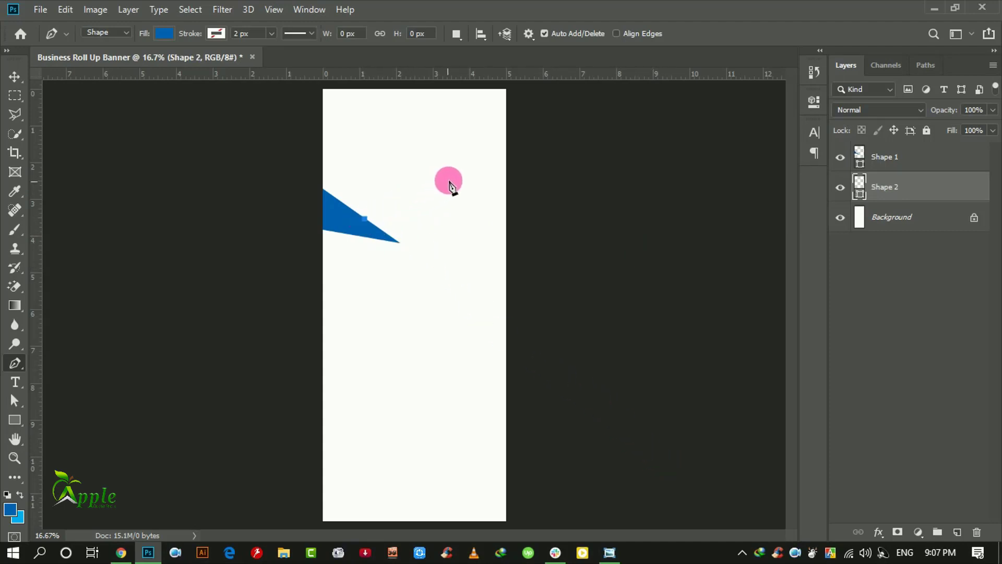
left_click(460, 185)
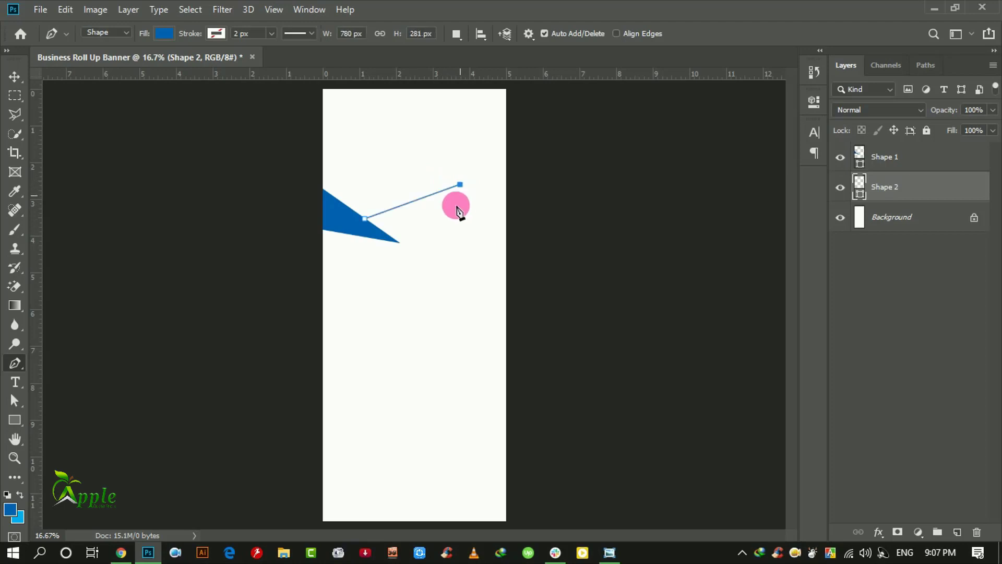
left_click(396, 218, "ctrl")
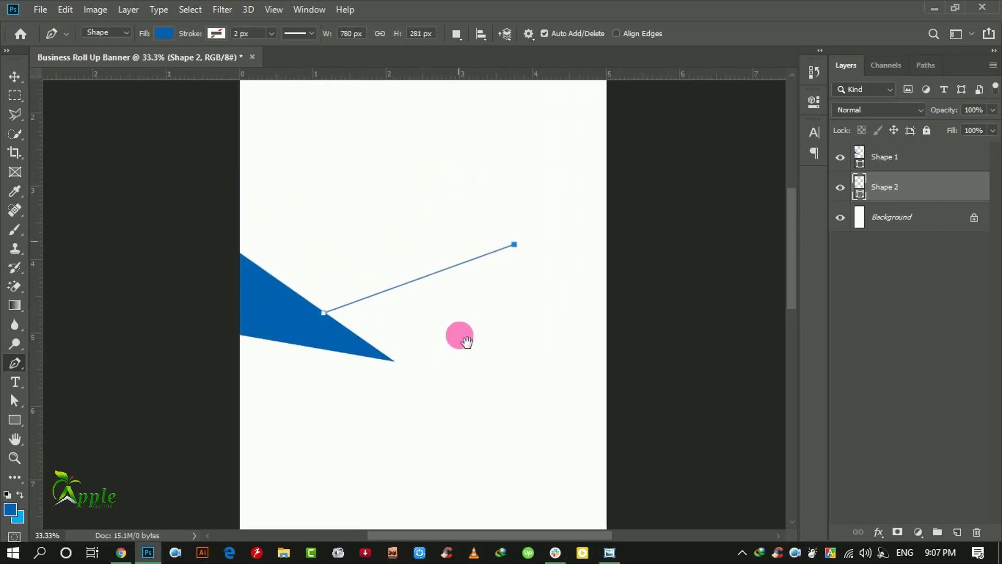
left_click(391, 386, "ctrl")
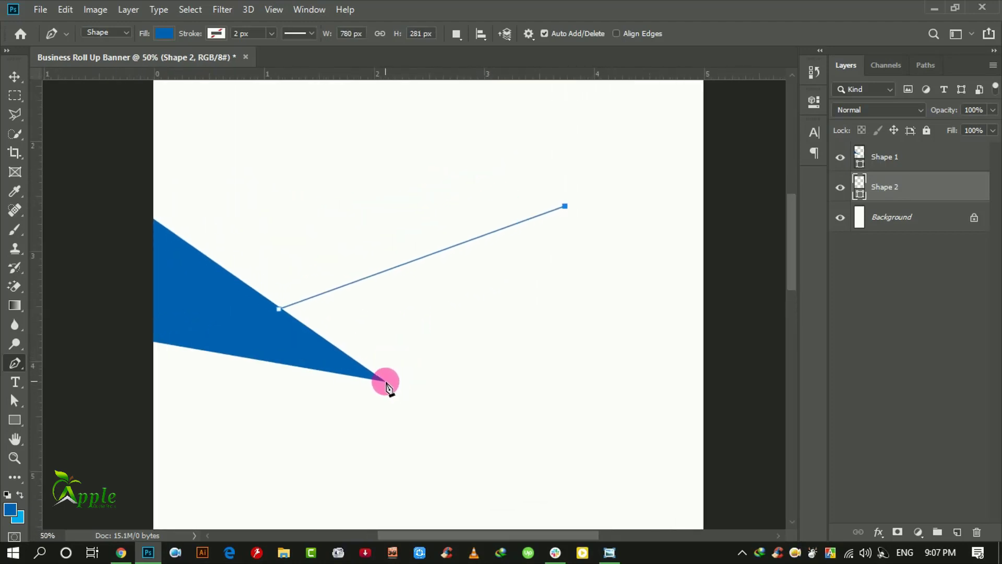
left_click(386, 381)
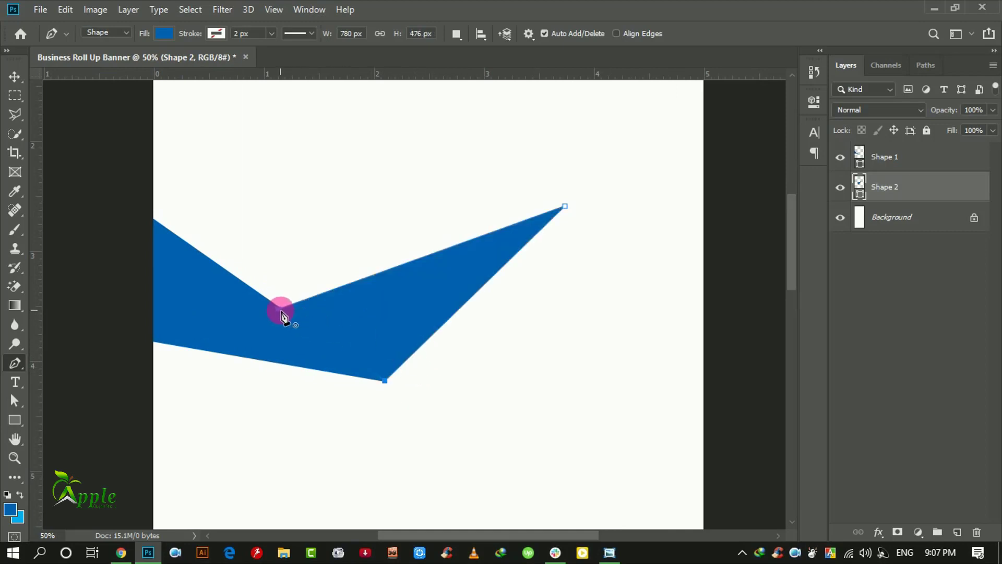
left_click(15, 76)
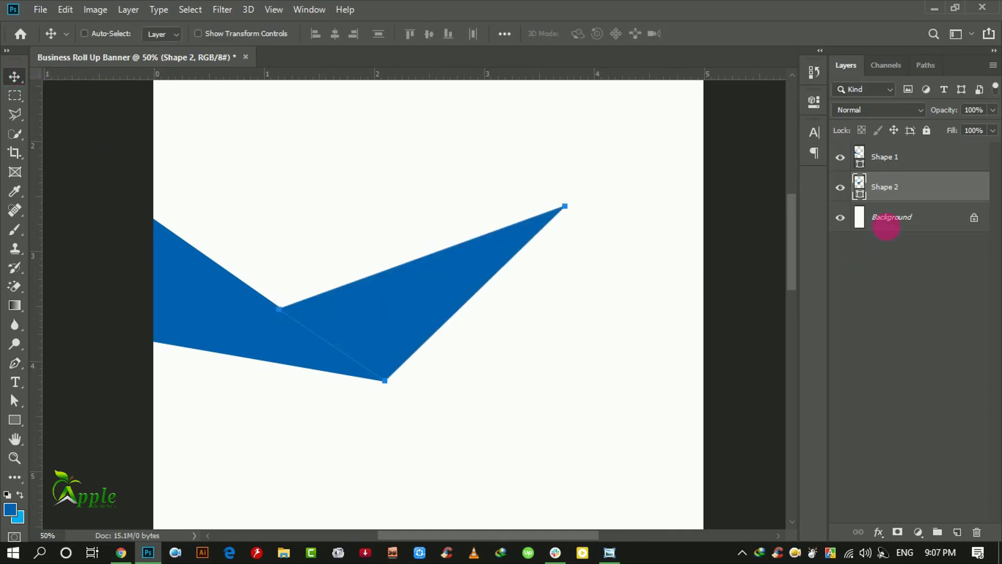
Step: Fill Shape 2 with light blue #00adef and inspect its bottom point up close
double_click(859, 185)
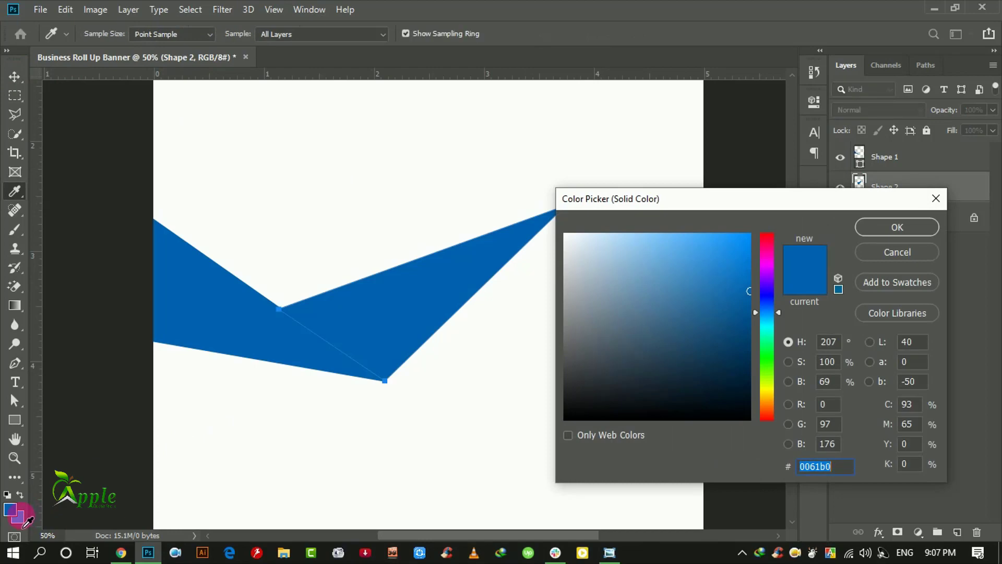
left_click(20, 519)
left_click(894, 228)
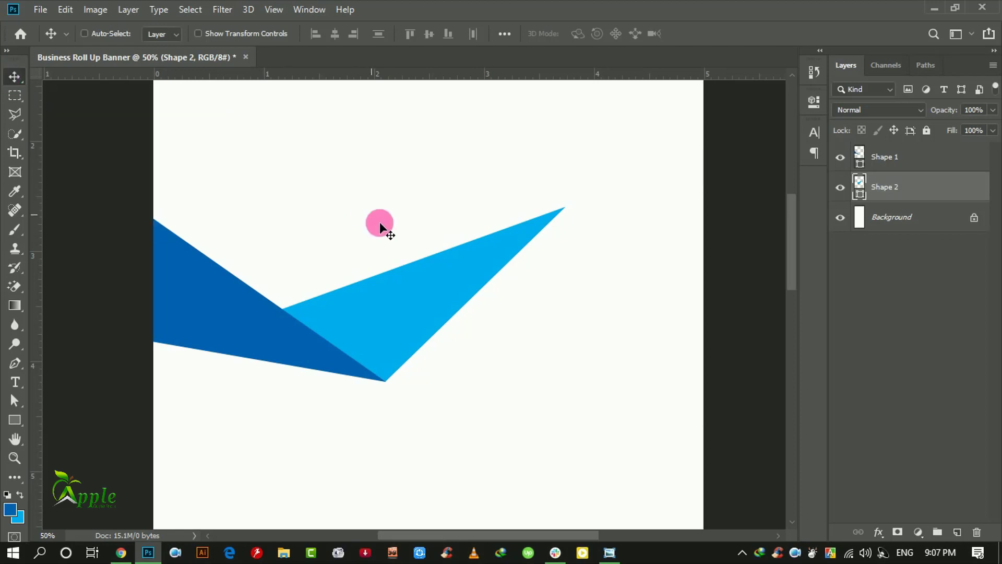
left_click(361, 381, "ctrl")
left_click(425, 325, "ctrl")
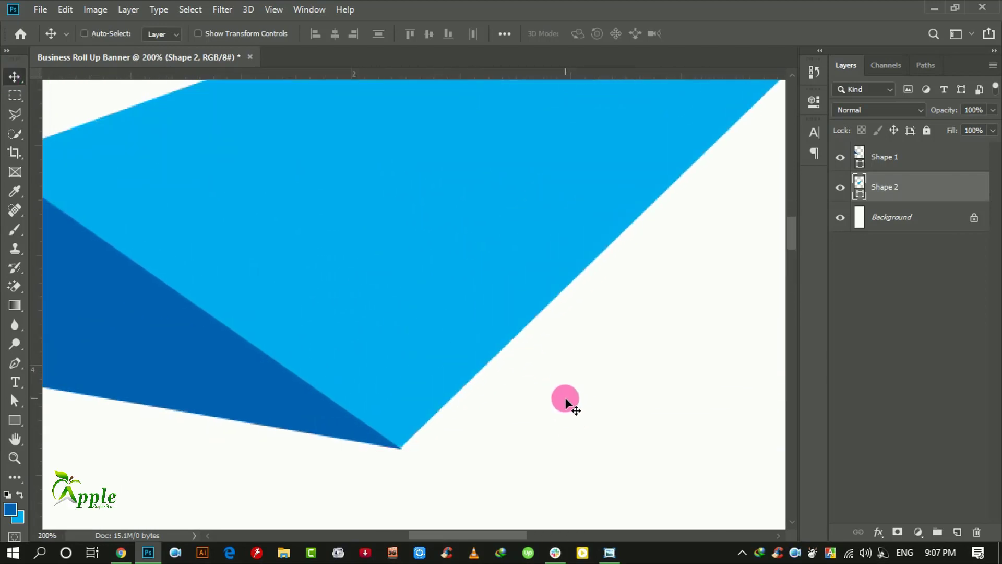
left_click(579, 407, "ctrl+alt")
left_click(627, 371, "ctrl+alt")
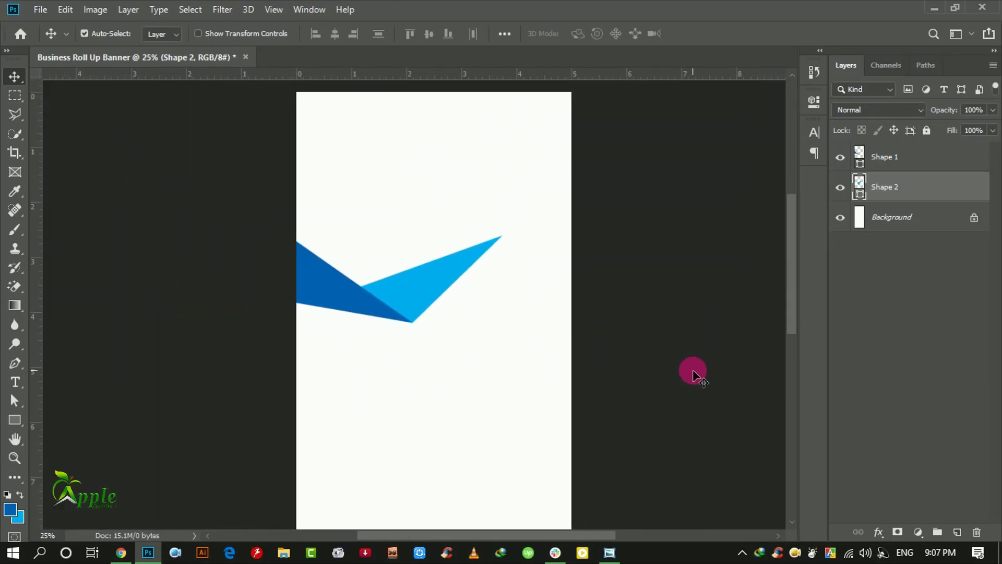
left_click(679, 366, "ctrl+alt")
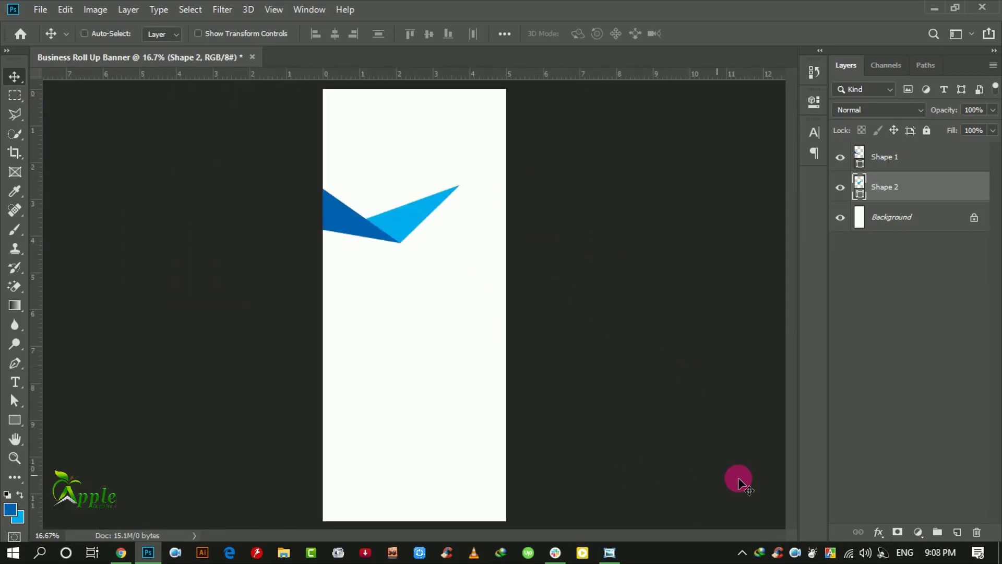
Step: On a new layer below Shape 2, draw a dark blue triangle from the peak past the right edge
left_click(965, 531)
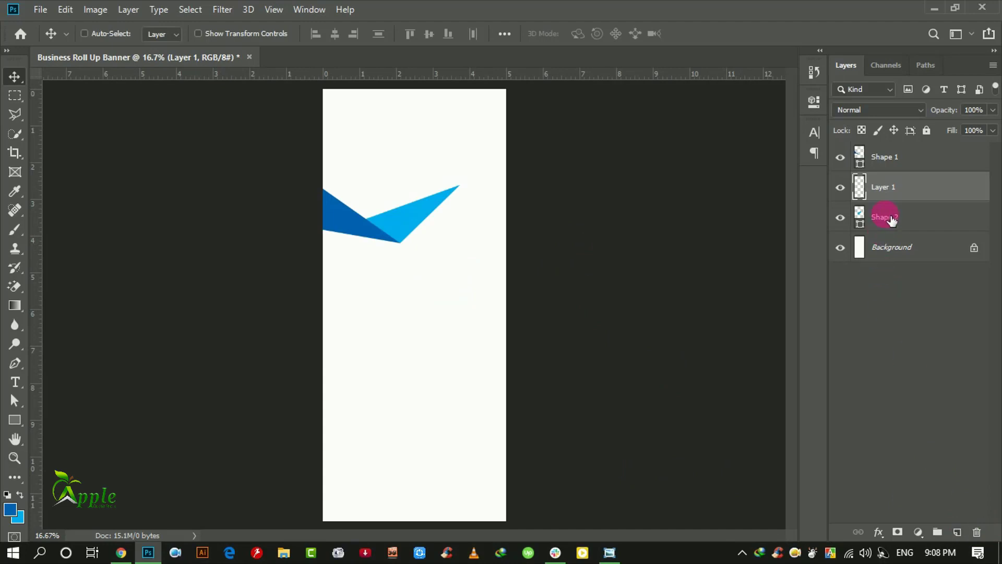
left_click_drag(901, 199, 899, 230)
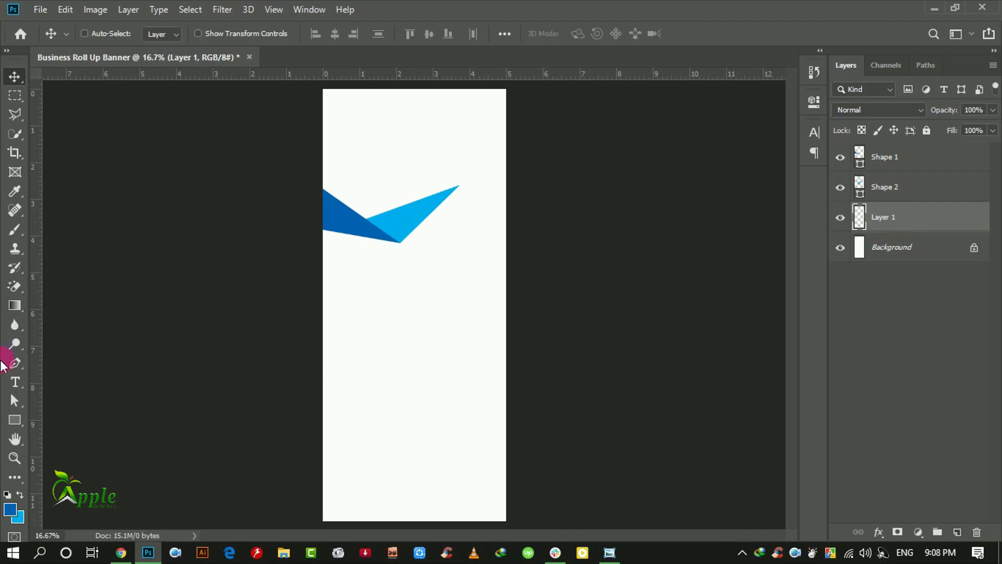
left_click(15, 363)
key("ctrl+plus")
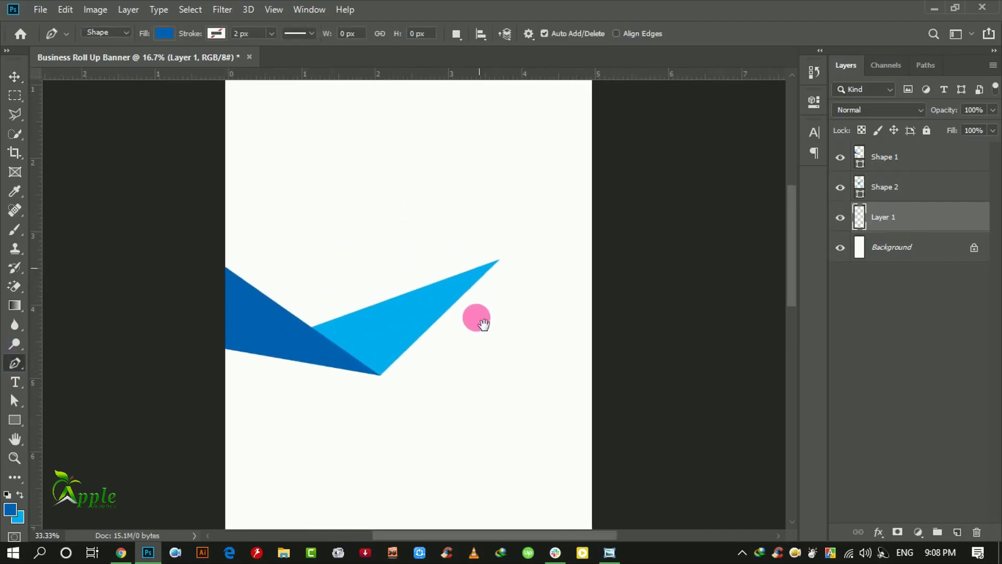
left_click(445, 308)
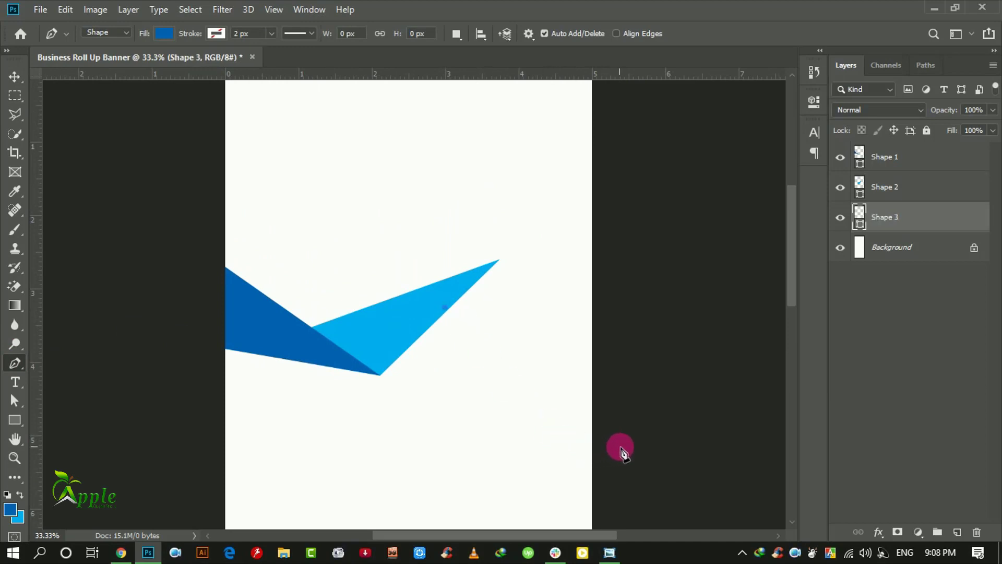
left_click(626, 446)
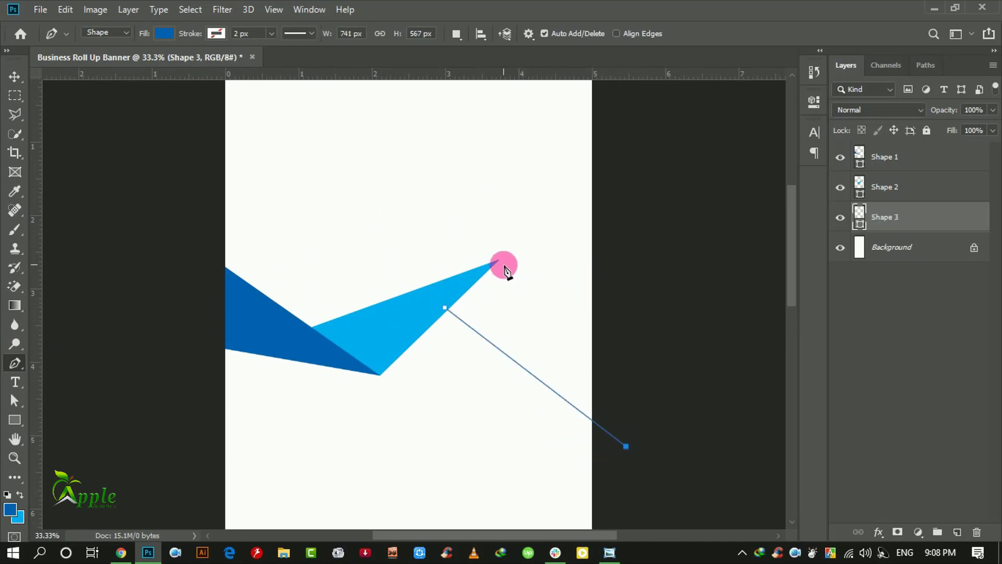
left_click(499, 260)
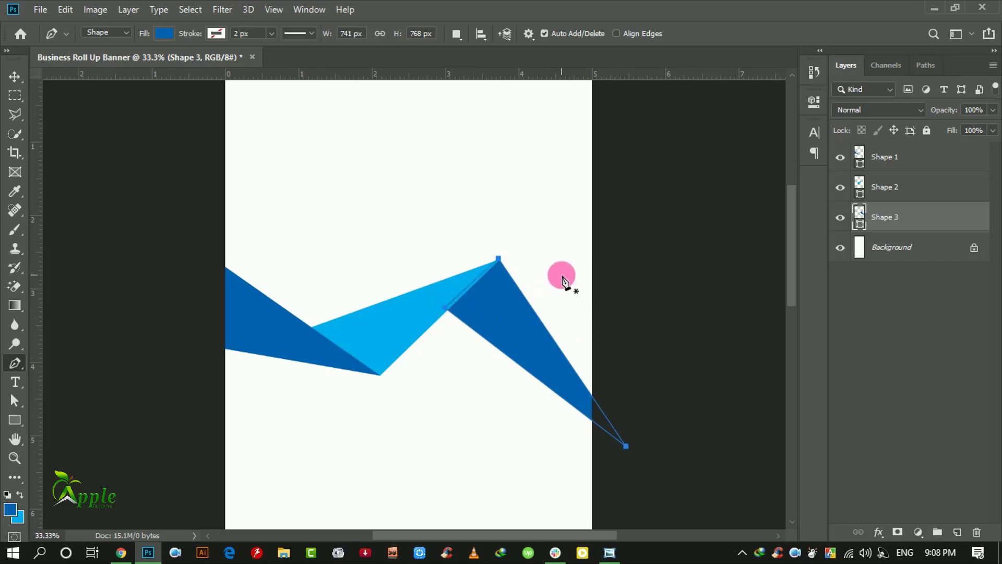
left_click(13, 77)
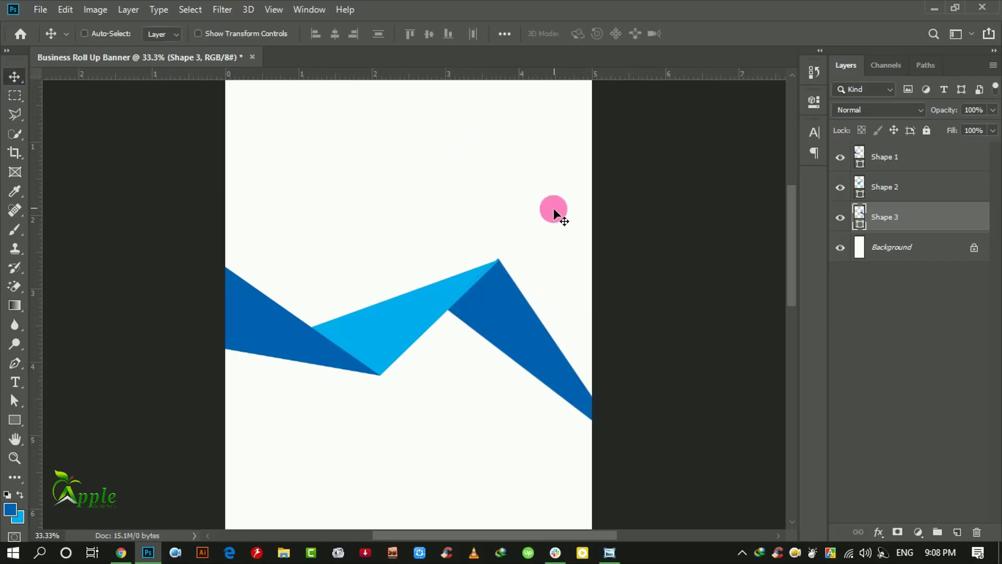
Step: Reframe the view around the angular shapes and select the Background layer
scroll(437, 258, "up", 1)
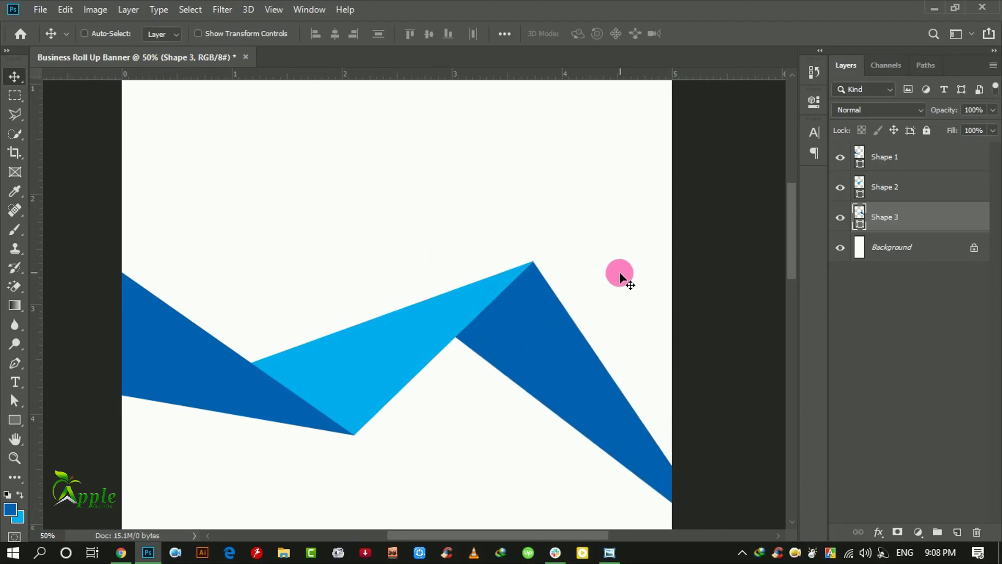
scroll(535, 266, "up", 2)
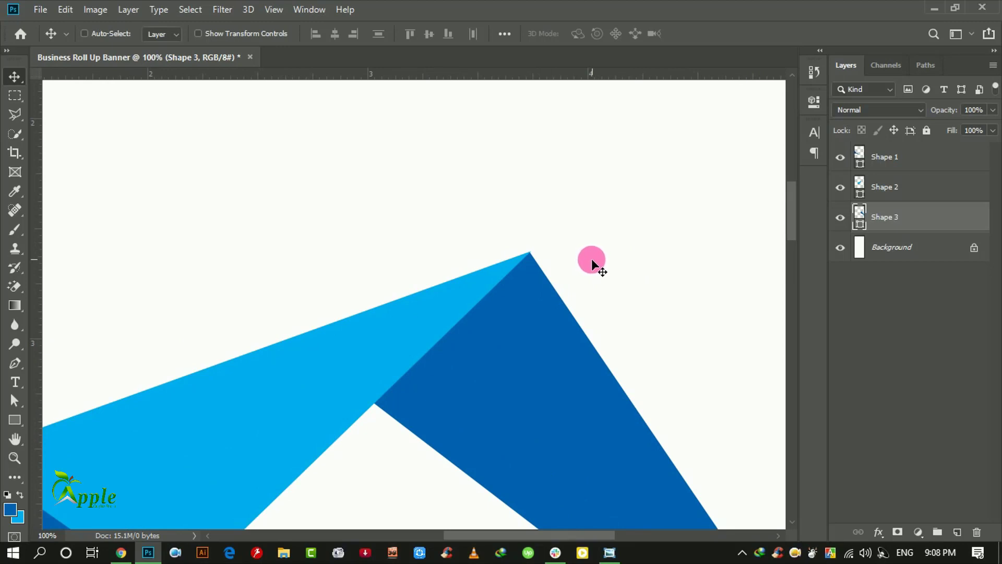
key("ctrl+minus")
key("ctrl+minus")
key("ctrl+minus")
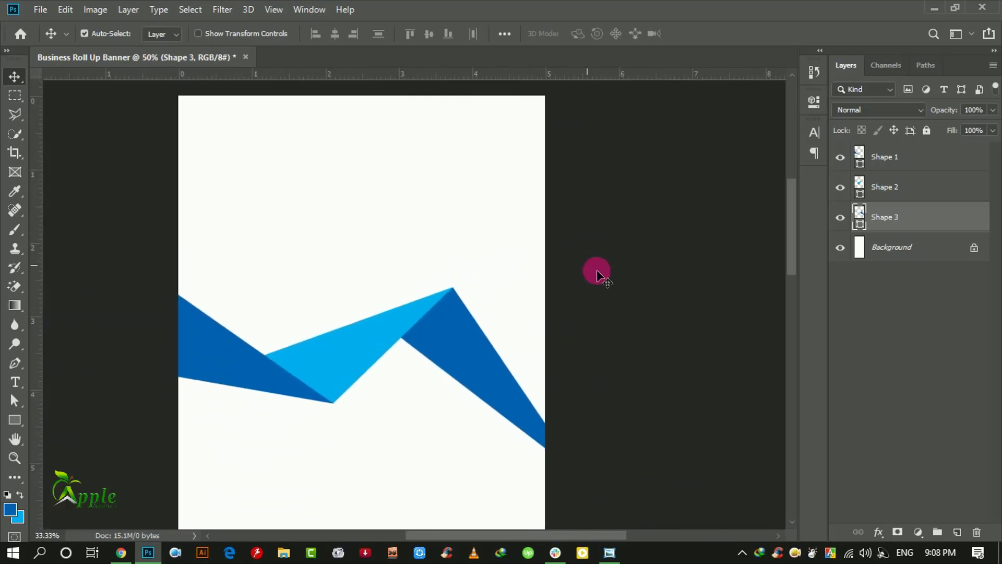
key("ctrl+minus")
key("ctrl+minus")
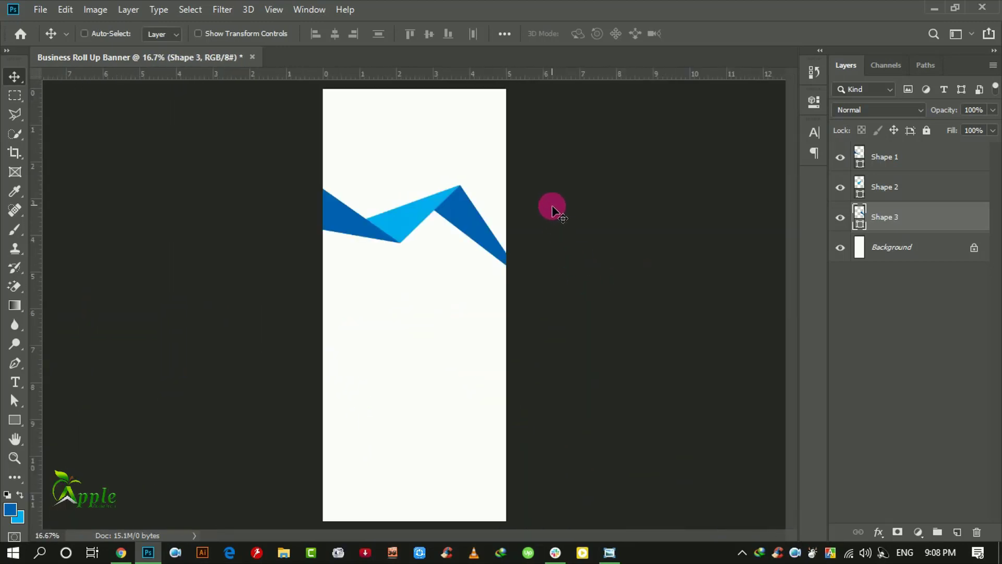
key("ctrl+plus")
mouse_move(416, 150)
left_mouse_down()
mouse_move(486, 321)
mouse_move(482, 278)
left_mouse_up()
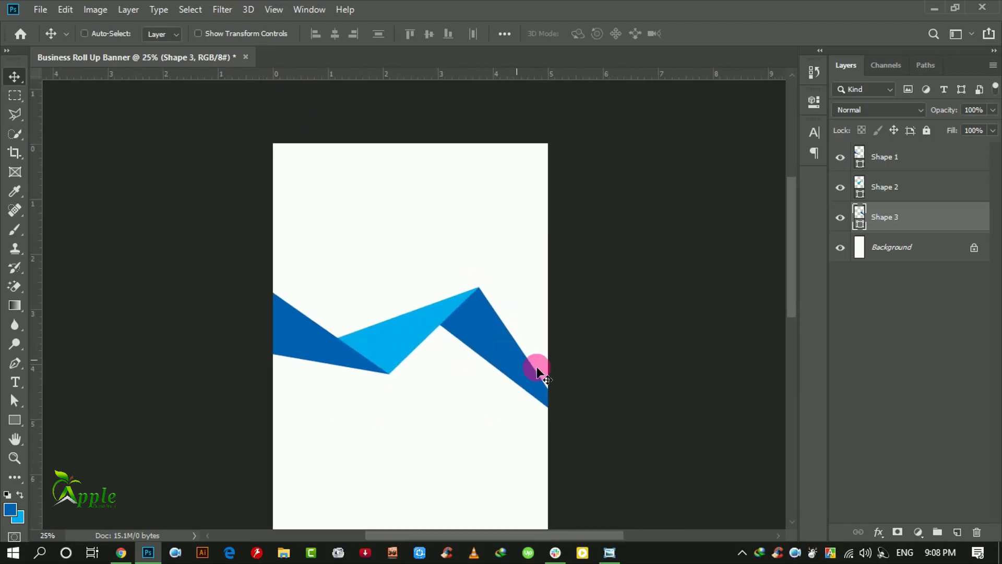
left_click(892, 252)
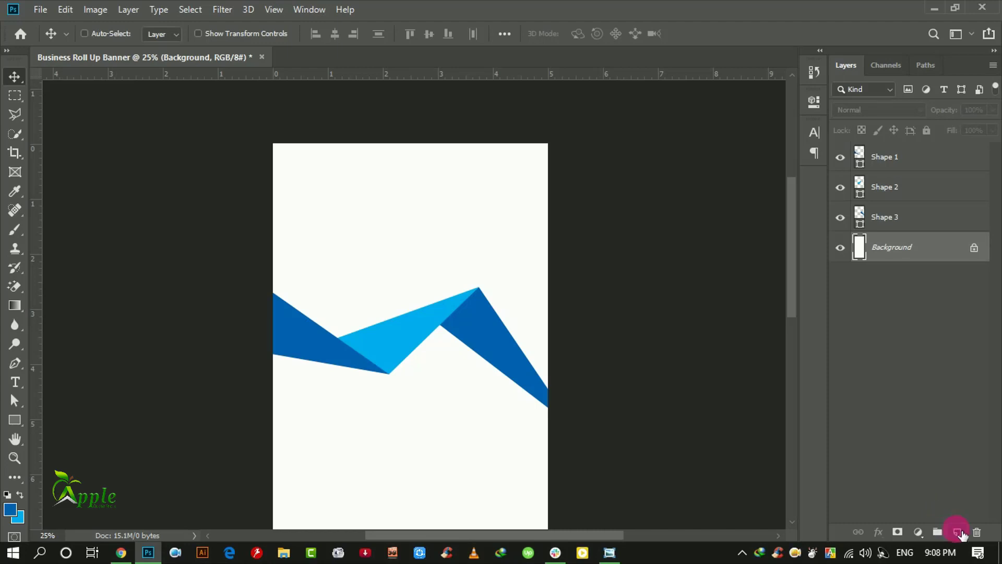
Step: On a new layer, draw a small dark blue filler shape in the notch under the light blue point
left_click(958, 533)
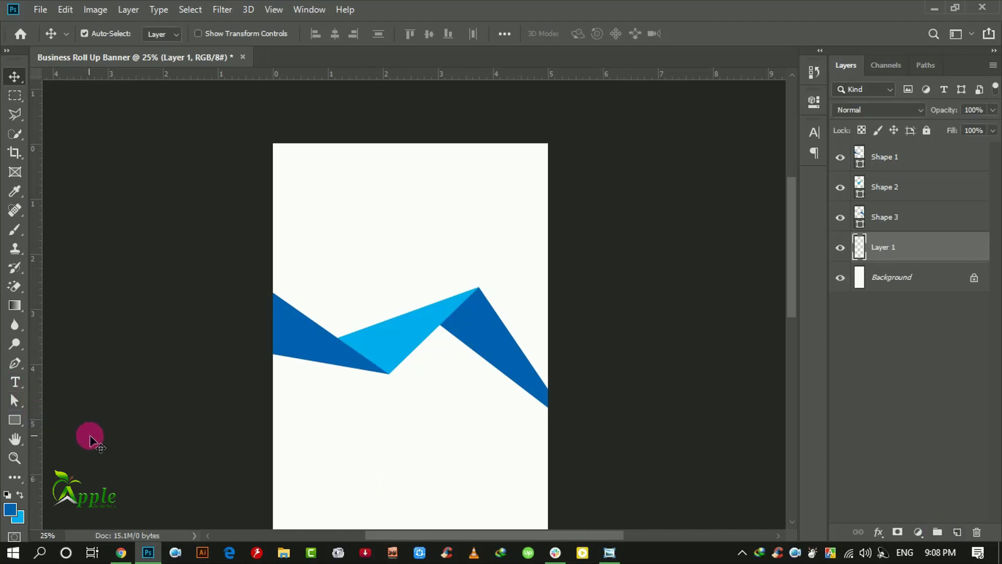
left_click(15, 363)
left_click(405, 360, "ctrl")
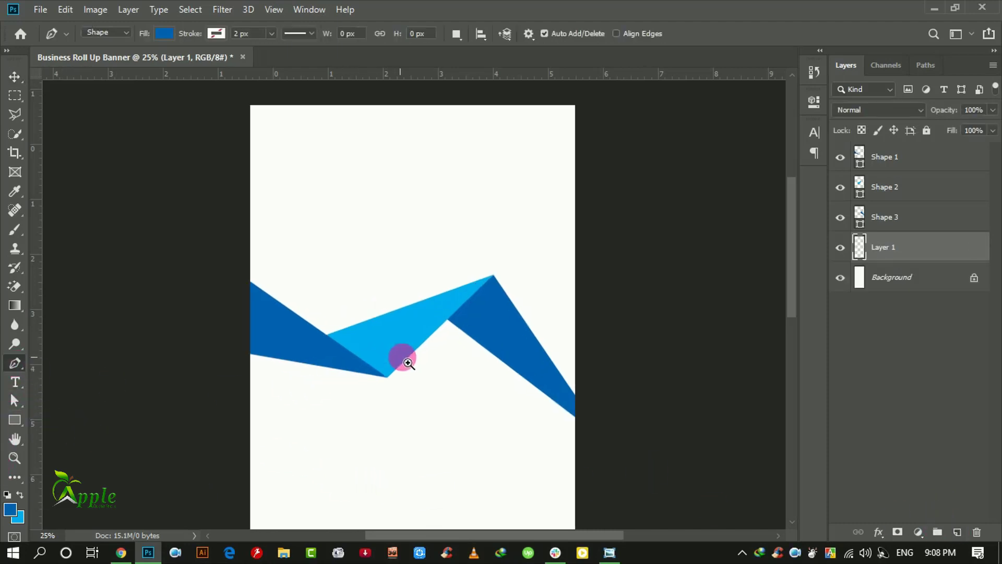
left_click(390, 380, "ctrl")
left_click(410, 346, "ctrl")
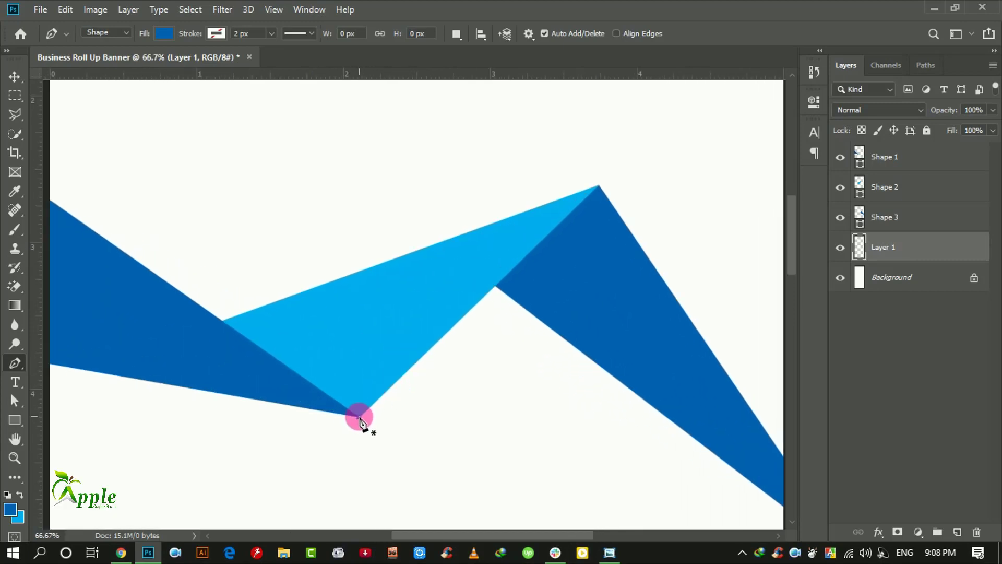
left_click(359, 418)
left_click(520, 303)
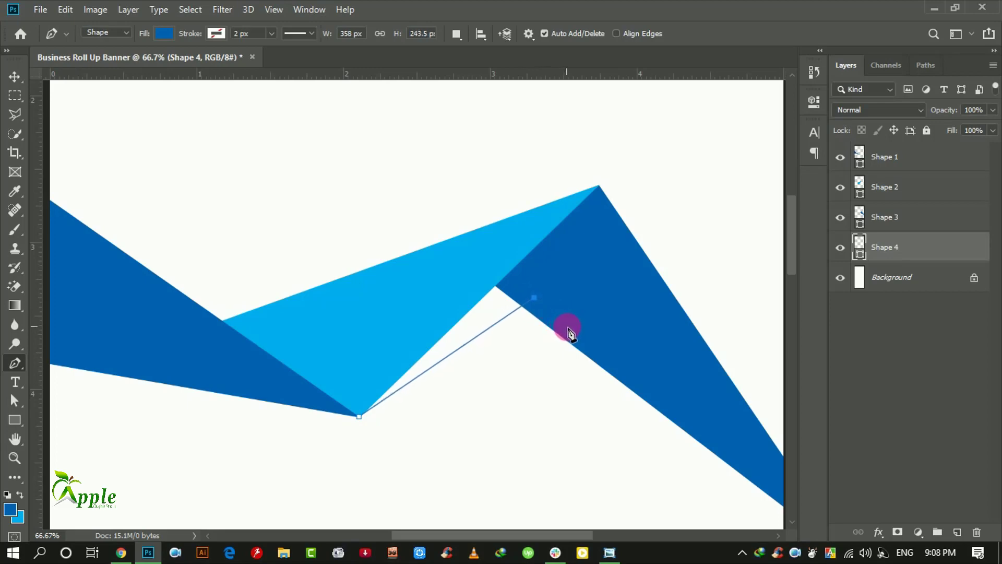
left_click_drag(565, 315, 483, 270)
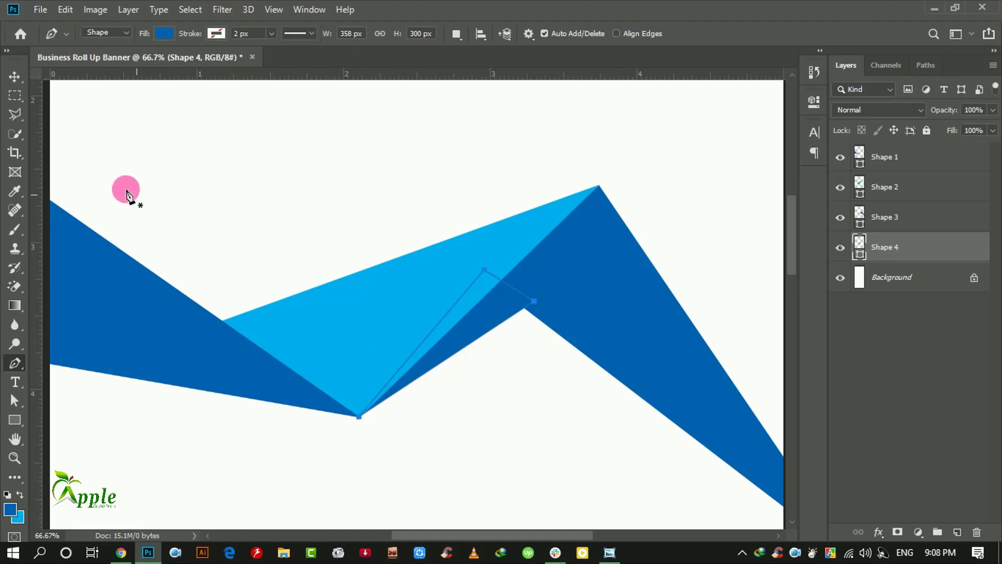
left_click(14, 76)
Step: Zoom out to the whole banner and select the Shape 3 layer
key("ctrl+minus")
key("ctrl+minus")
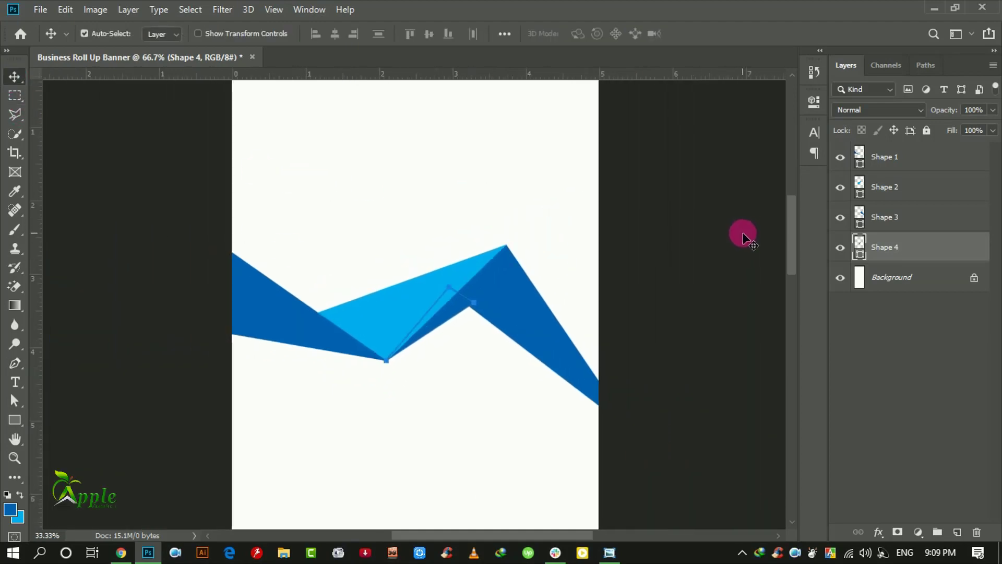
key("ctrl+minus")
left_click(852, 261, "ctrl")
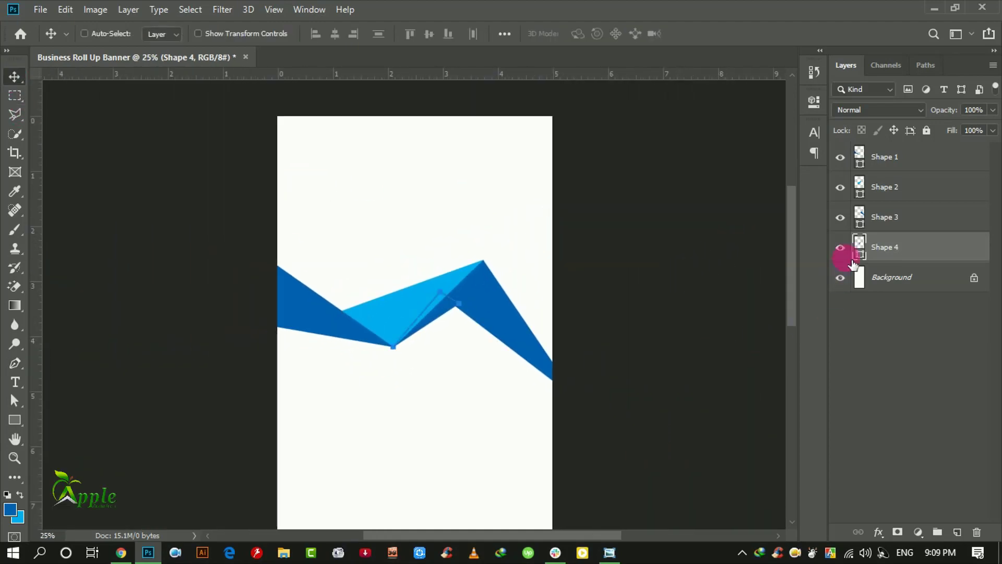
left_click(868, 226)
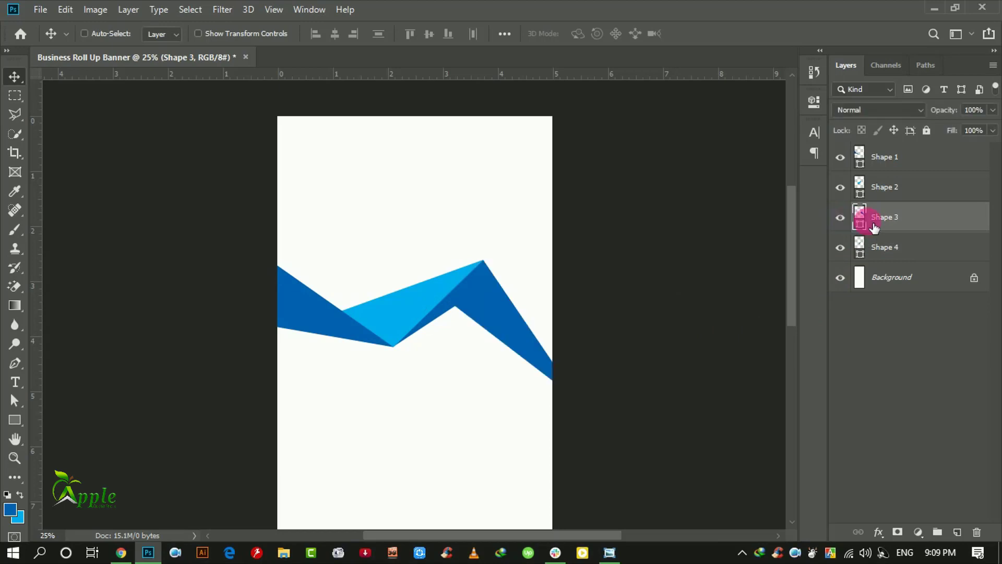
Step: Change Shape 3's fill to a deep blue
double_click(862, 224)
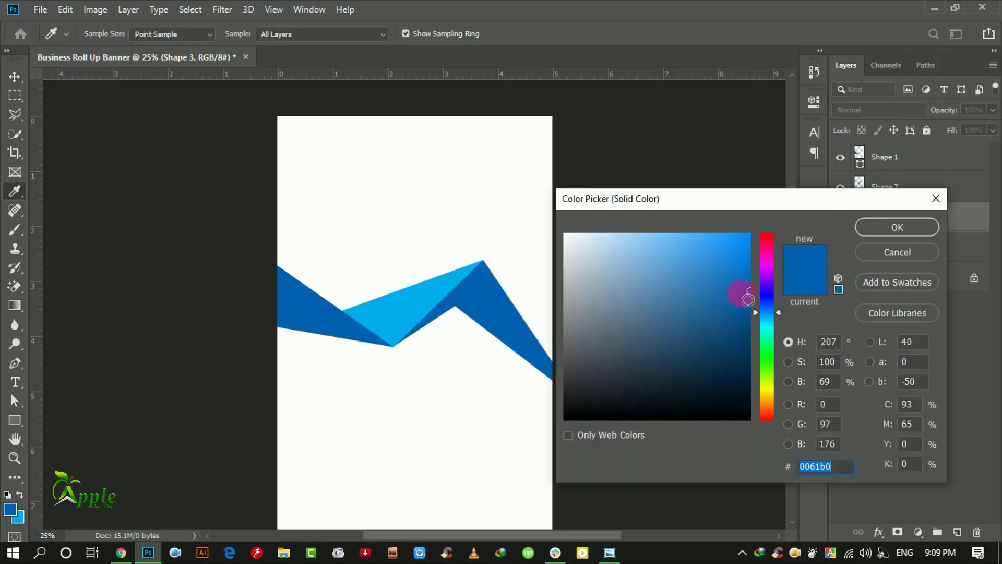
left_click_drag(757, 288, 755, 286)
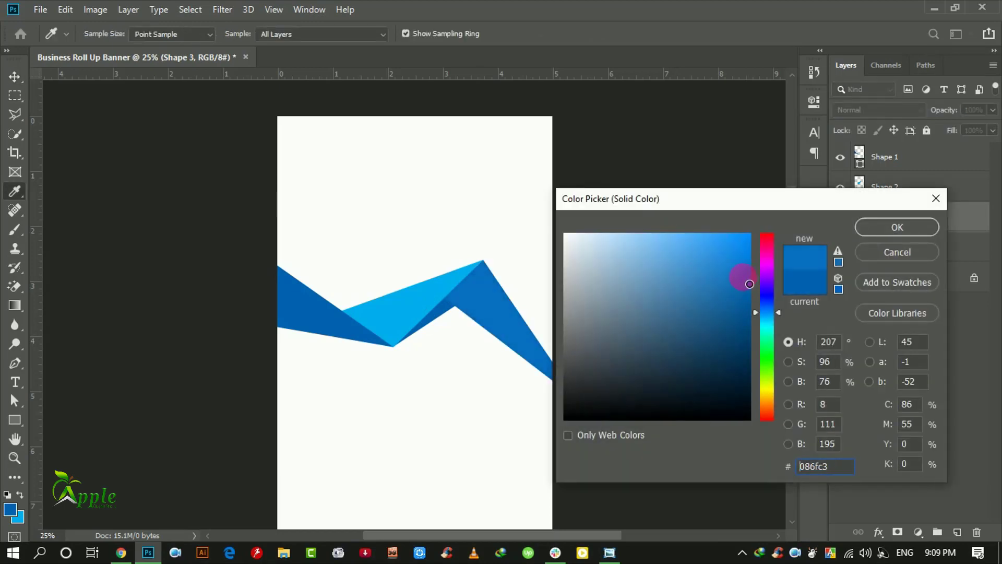
left_click(425, 286)
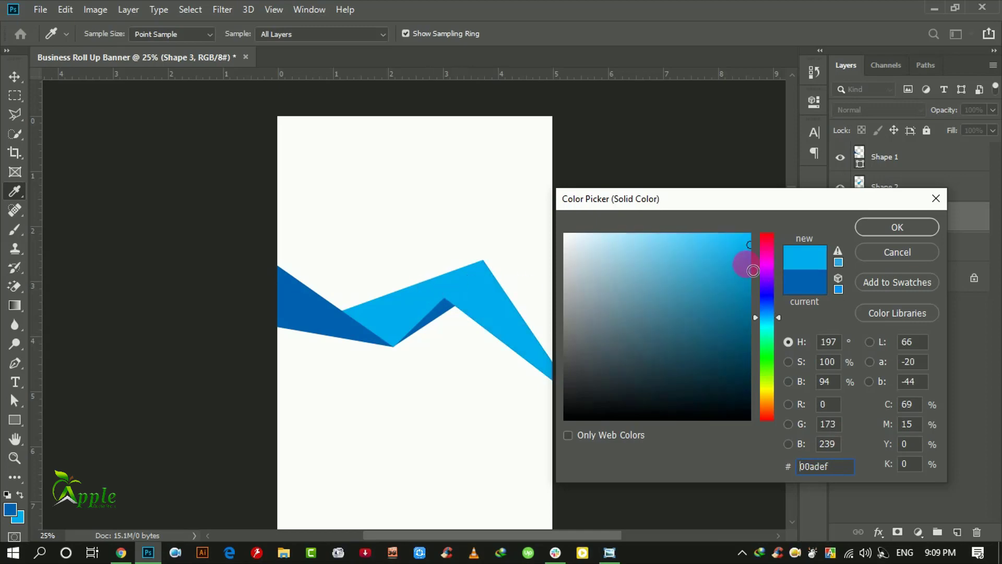
left_click_drag(755, 263, 759, 282)
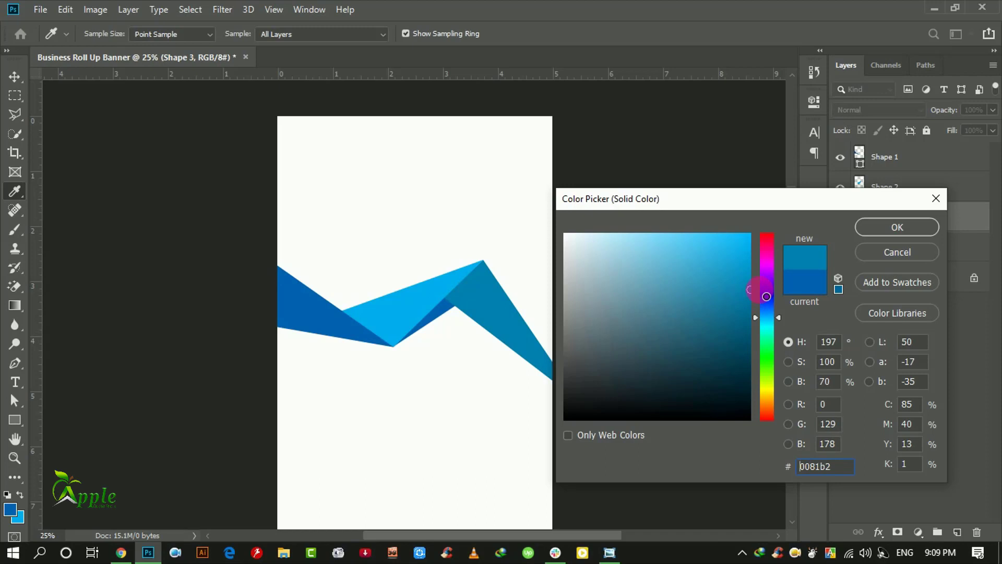
left_click_drag(768, 297, 757, 315)
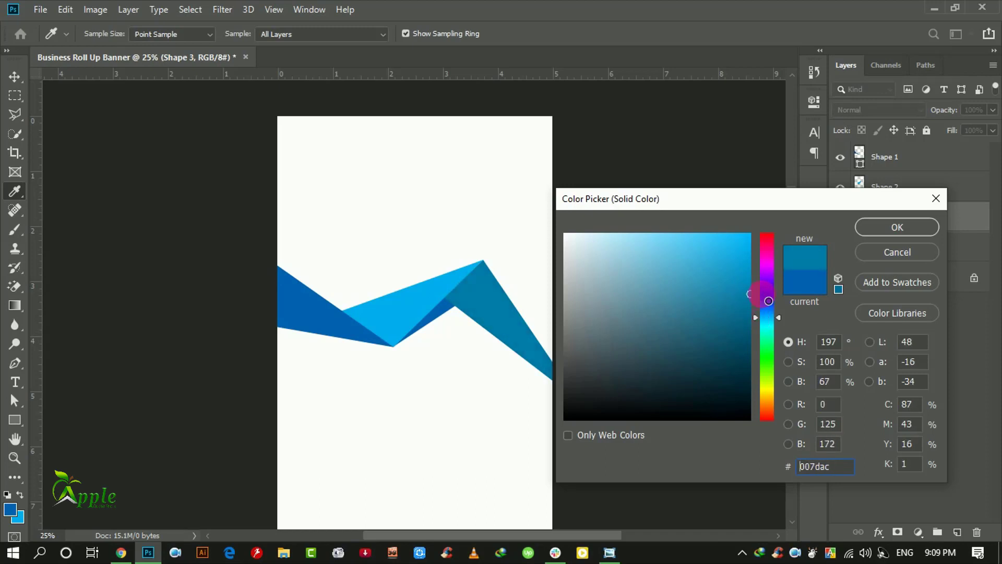
left_click(884, 225)
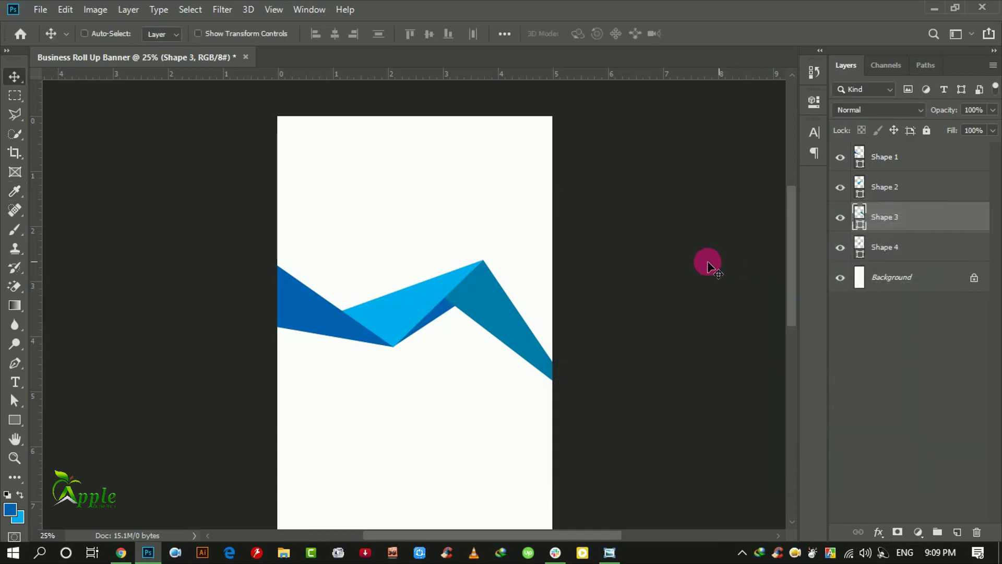
key("ctrl+minus")
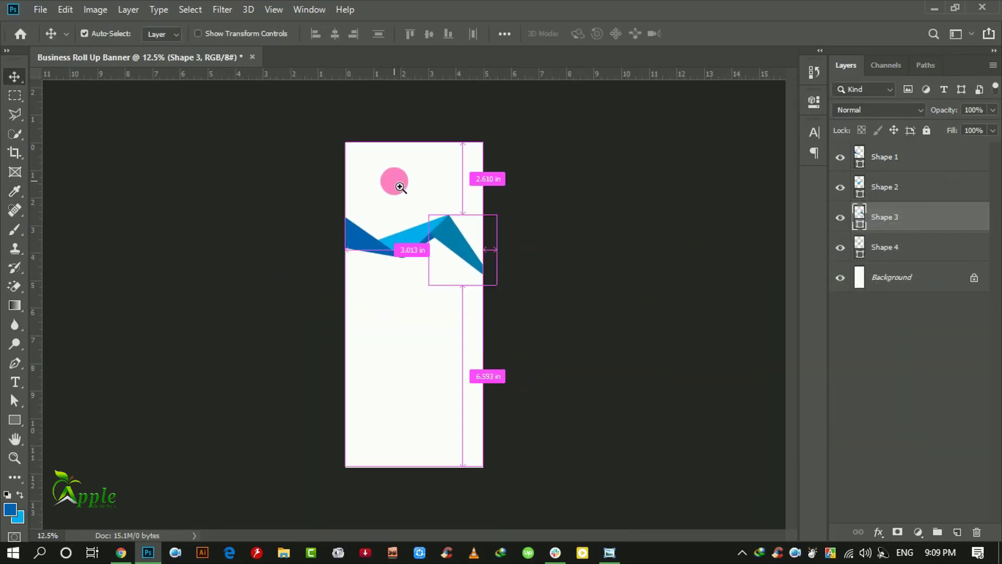
key("ctrl+plus")
key("ctrl+plus")
left_click_drag(517, 173, 525, 244)
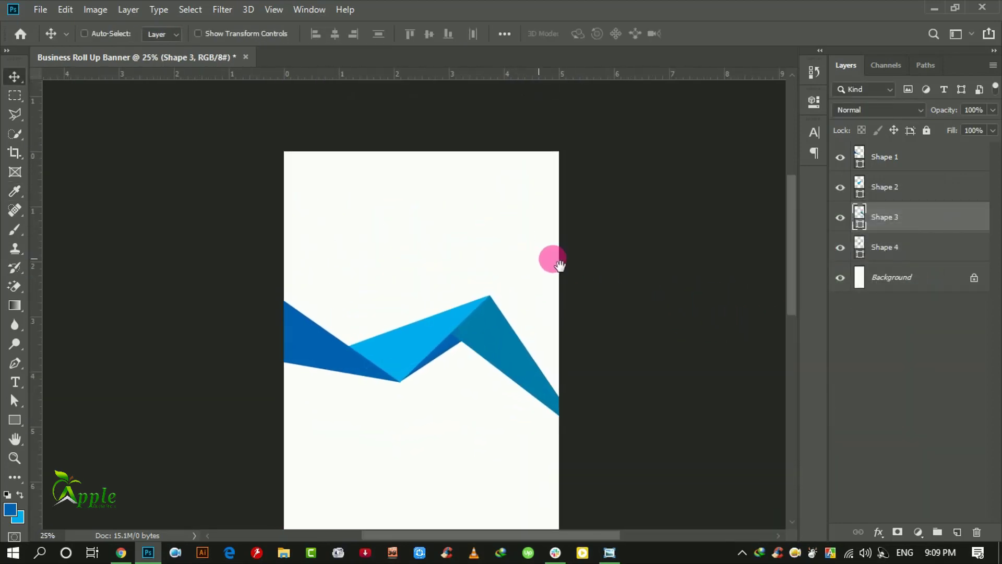
Step: Recolour Shape 3 to charcoal grey #3a3a3a
double_click(860, 214)
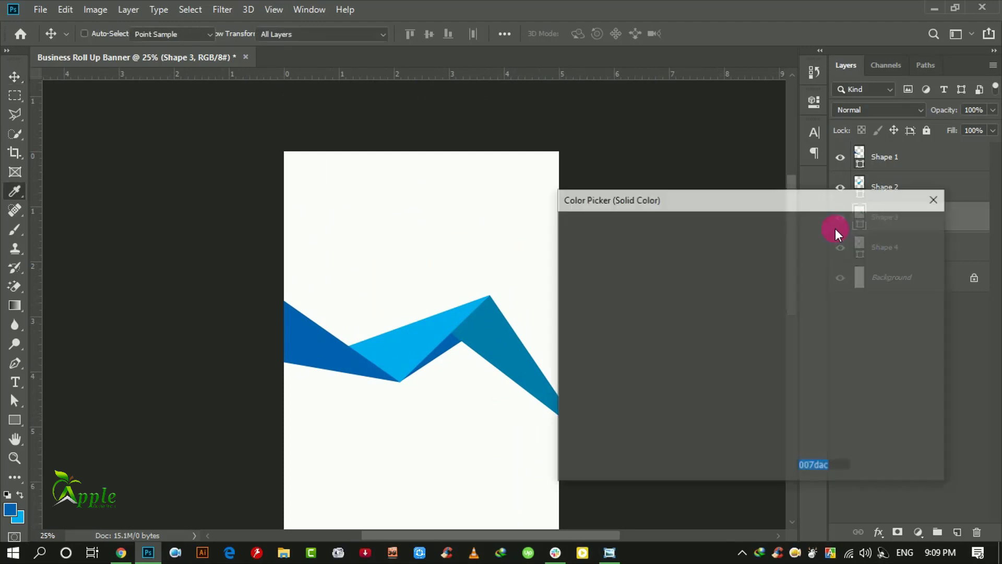
left_click_drag(753, 298, 547, 384)
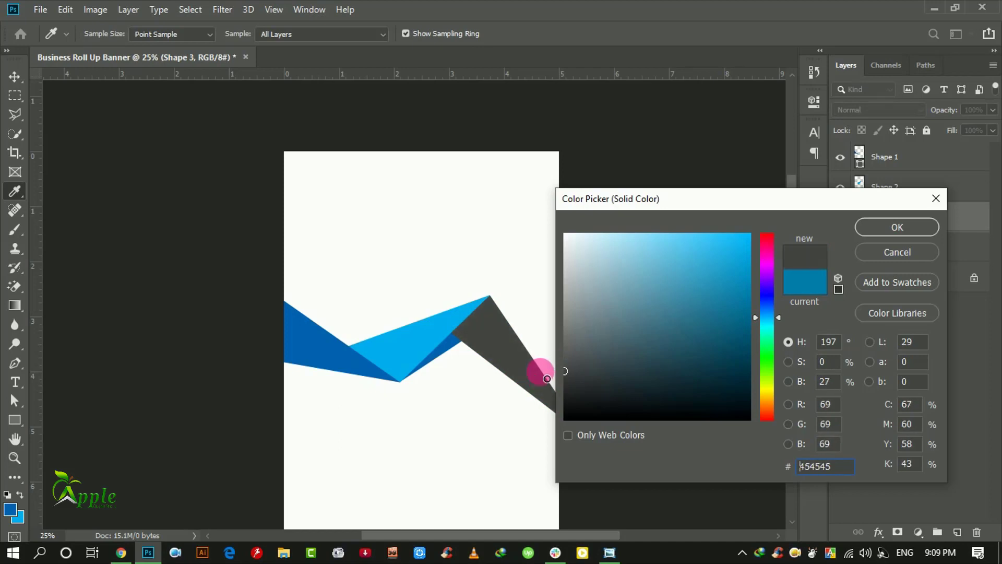
left_click_drag(547, 381, 595, 358)
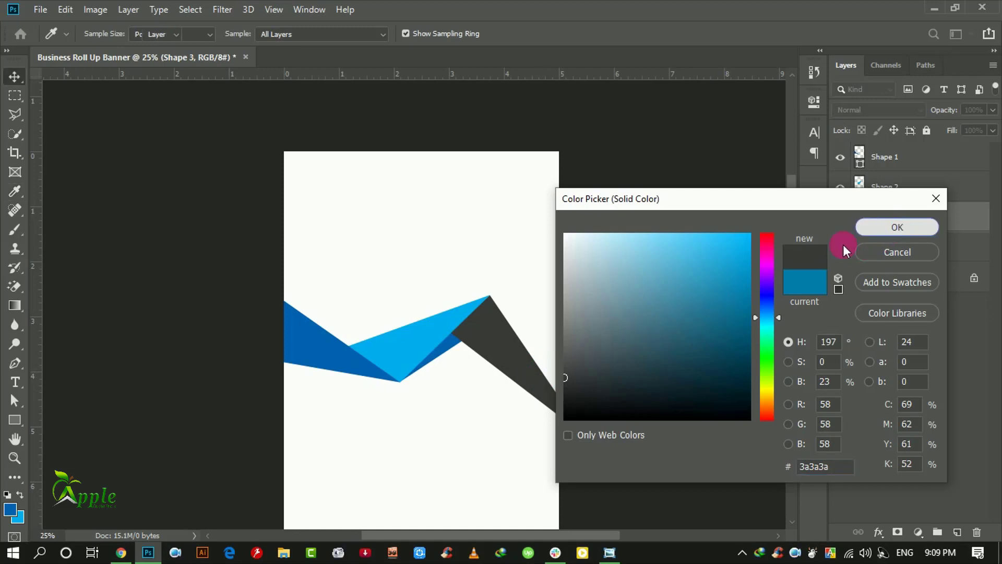
left_click(894, 229)
Step: Add a new empty layer directly above the Background, ready for pen drawing
left_click(932, 257)
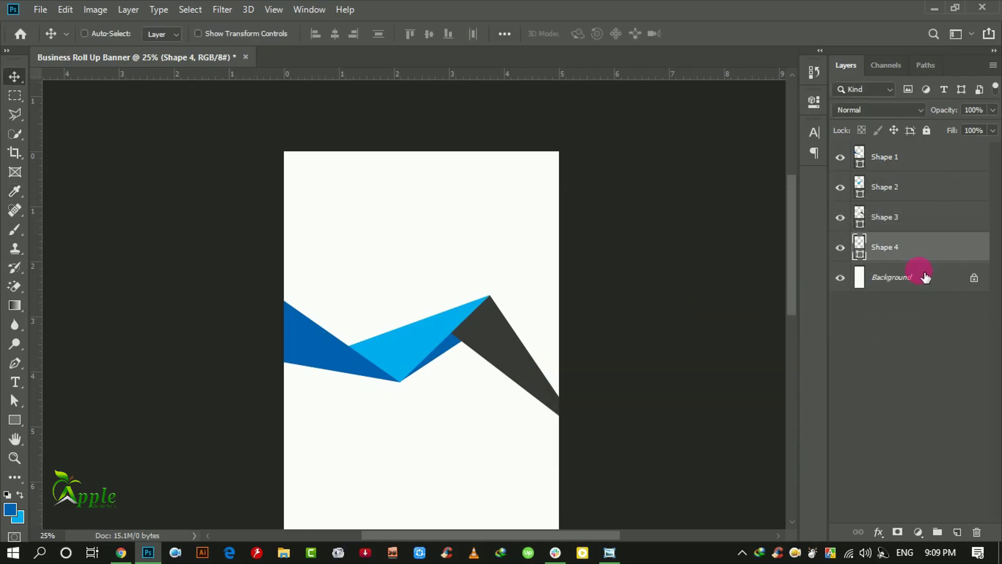
left_click(924, 277)
left_click(961, 533)
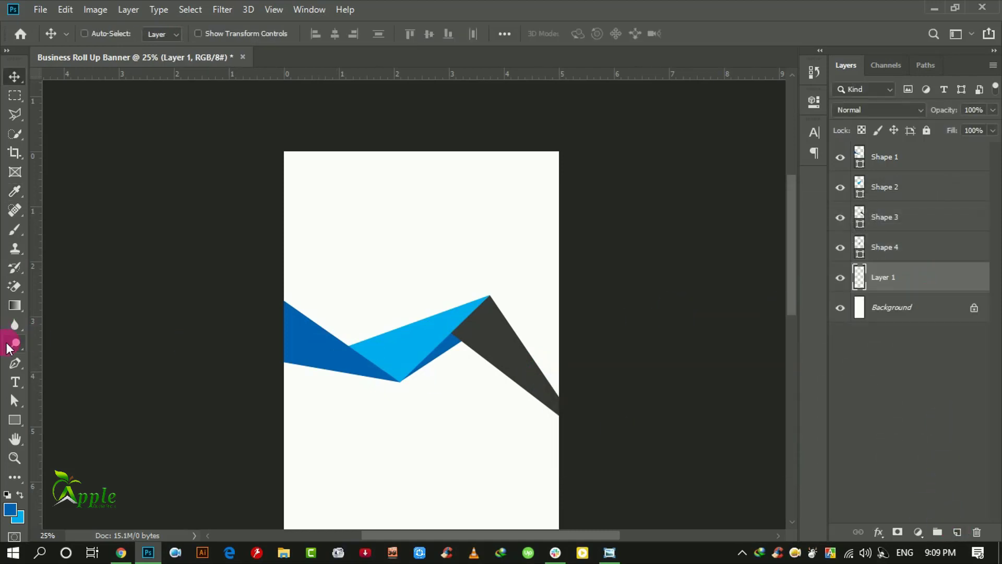
left_click(15, 362)
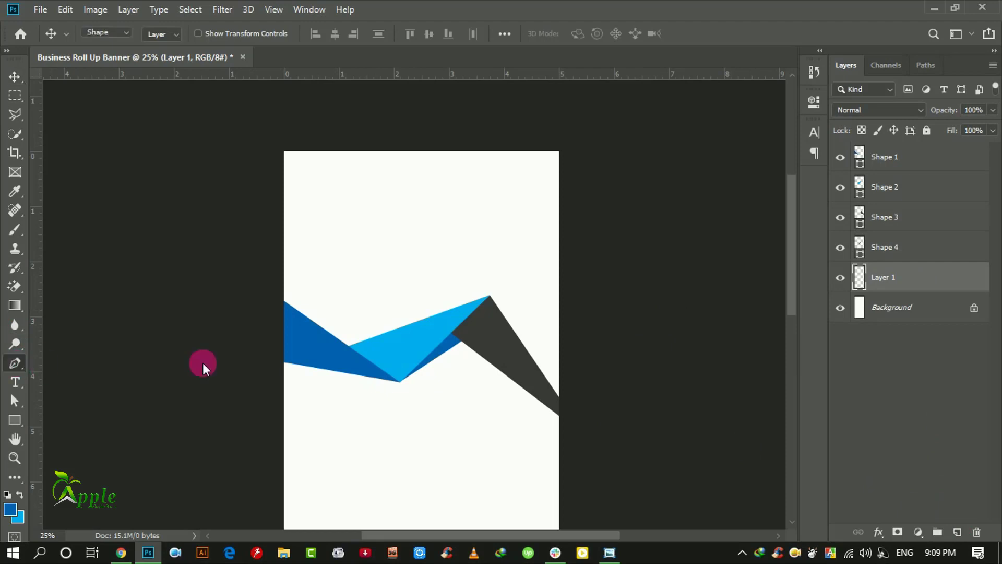
Step: Draw a dark blue triangle from the charcoal triangle's peak down past the right edge
left_click(572, 370)
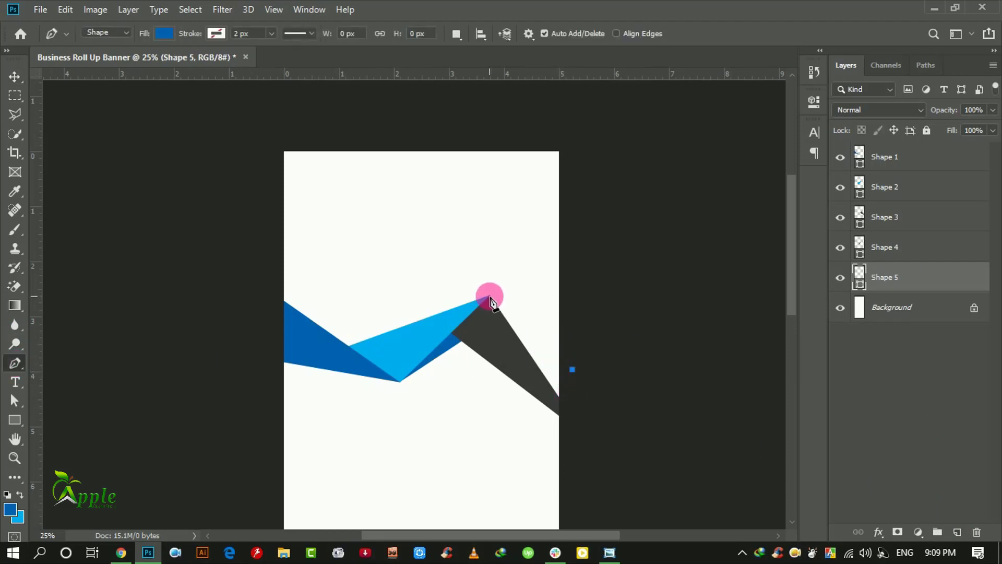
scroll(492, 302, "up", 5)
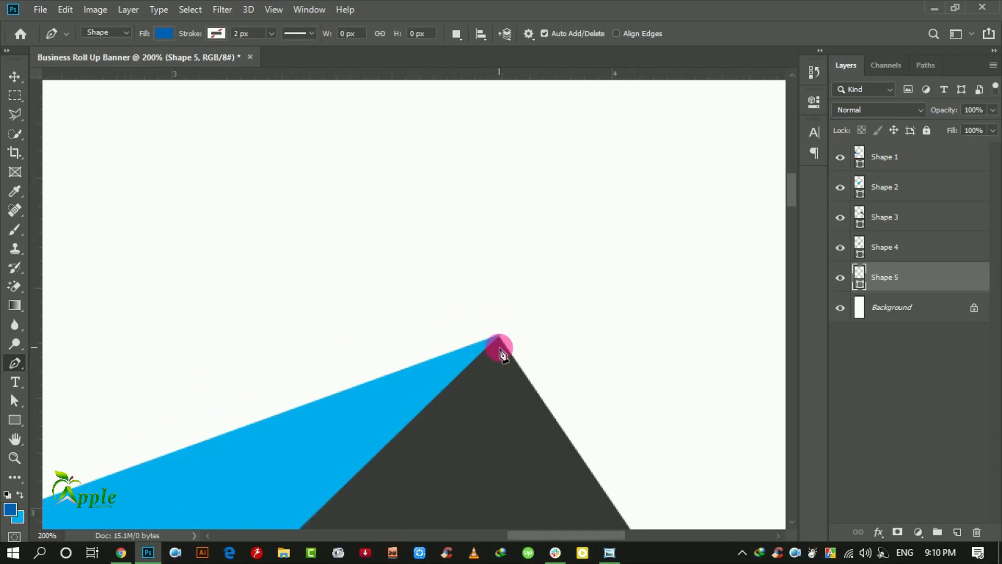
left_click(497, 336)
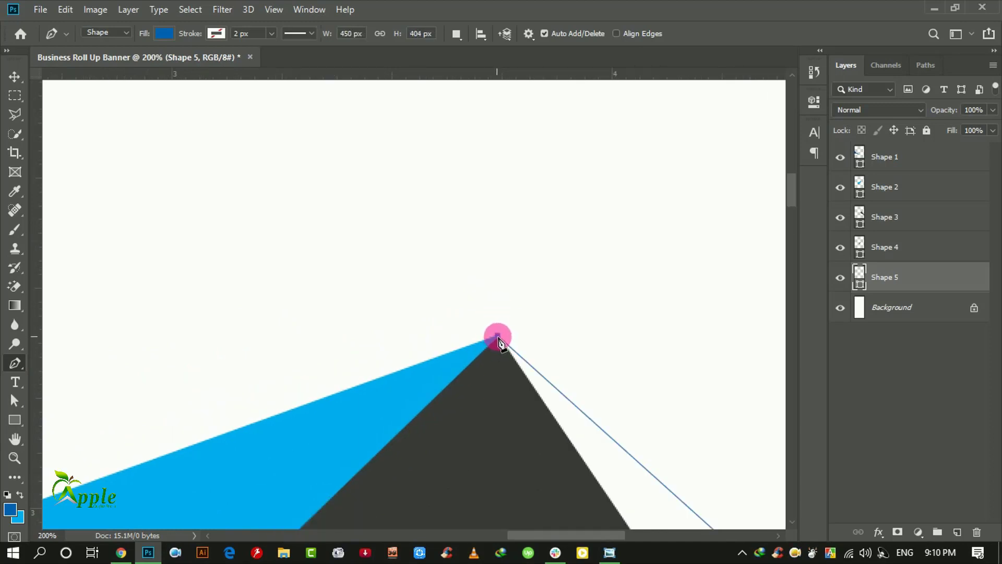
scroll(493, 385, "down", 1)
scroll(488, 380, "down", 1)
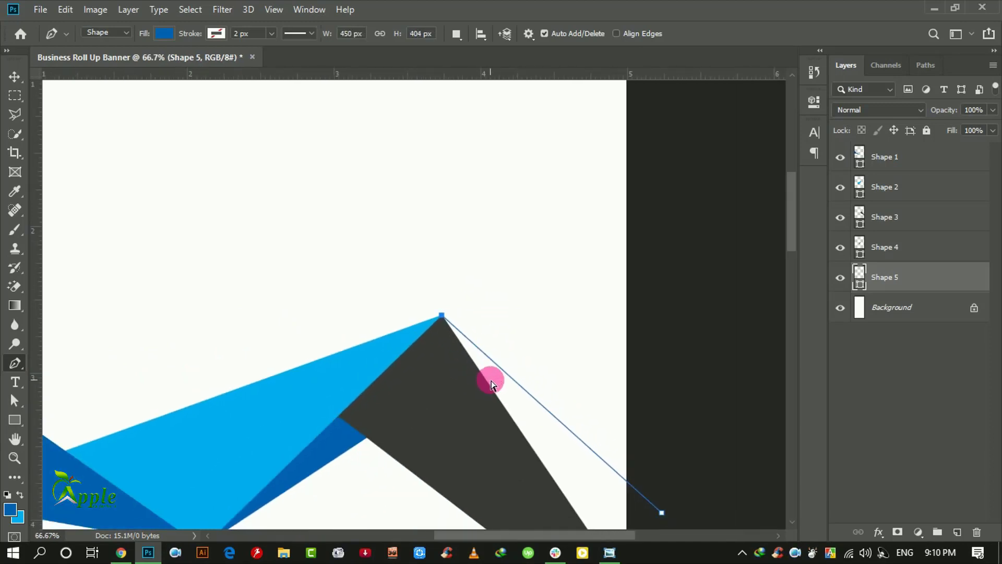
scroll(491, 384, "down", 1)
scroll(493, 386, "down", 2)
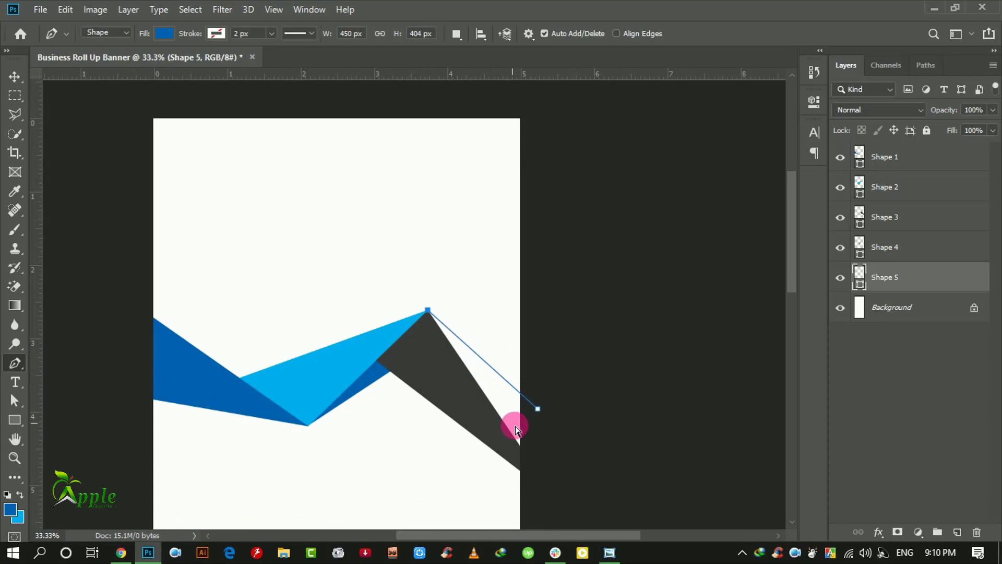
left_click(542, 492)
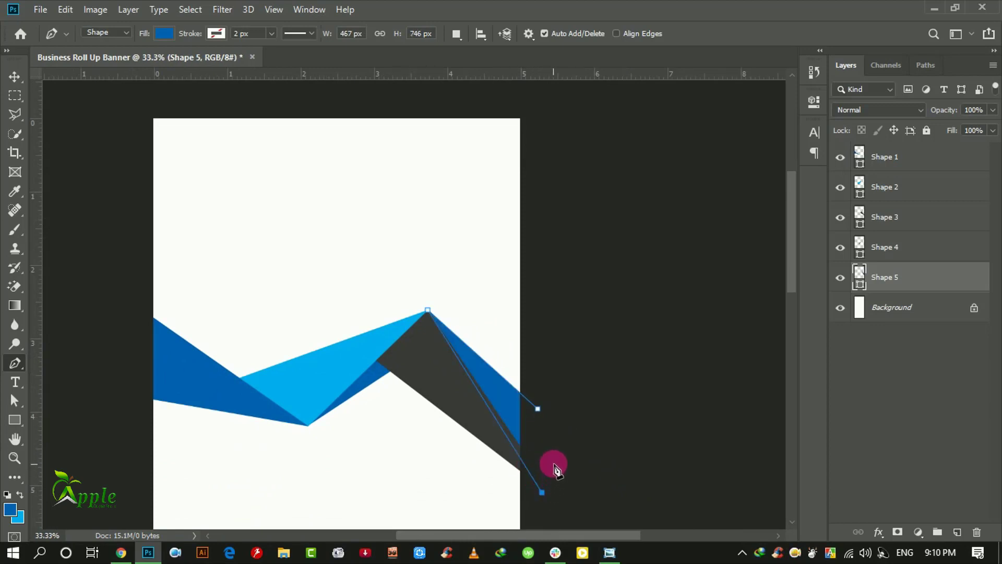
left_click(538, 409)
left_click(14, 77)
key("ctrl+minus")
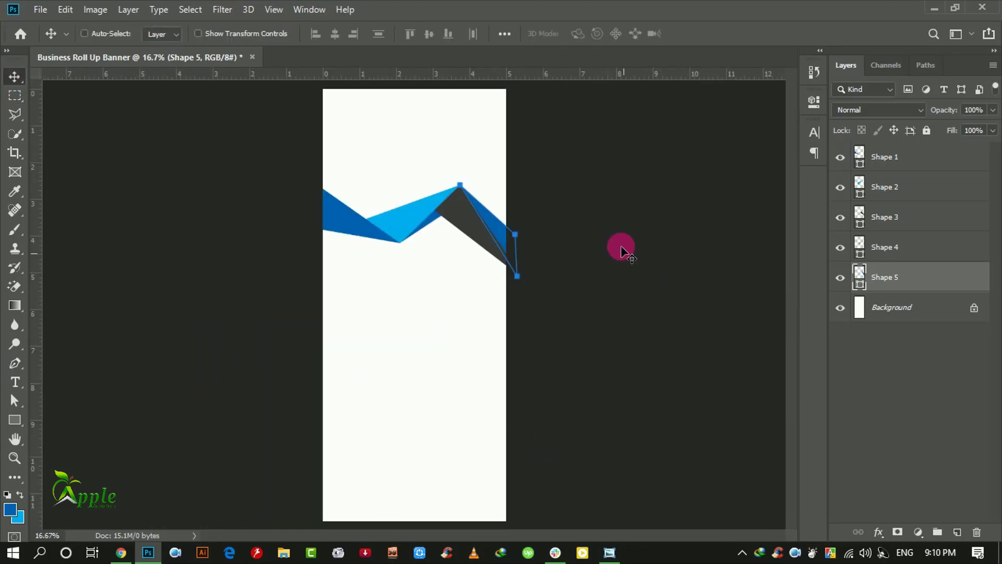
key("ctrl+plus")
scroll(660, 287, "up", 2)
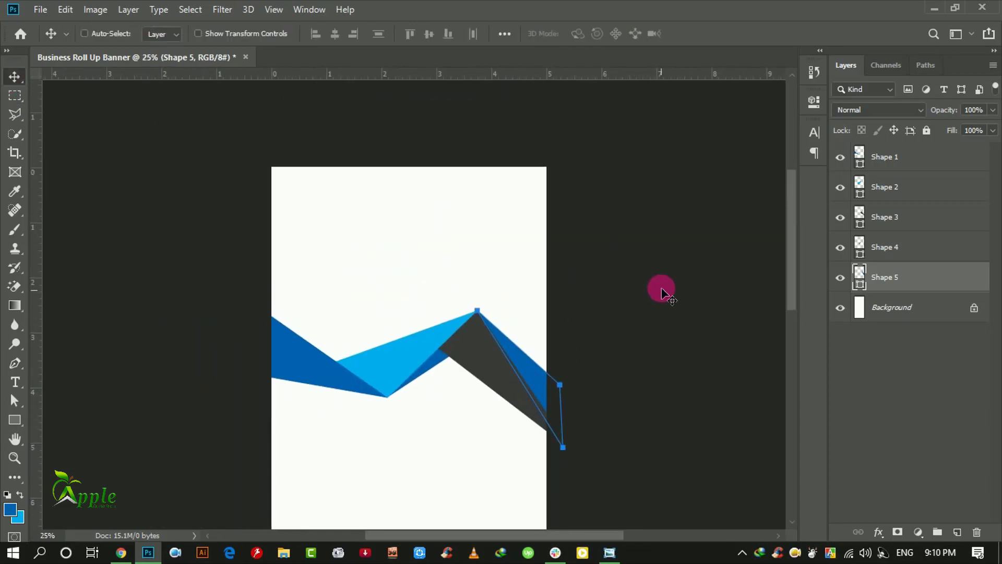
Step: Try sampled banner blues for Shape 5's fill, then cancel and hide its path outline
double_click(871, 282)
left_click(447, 340)
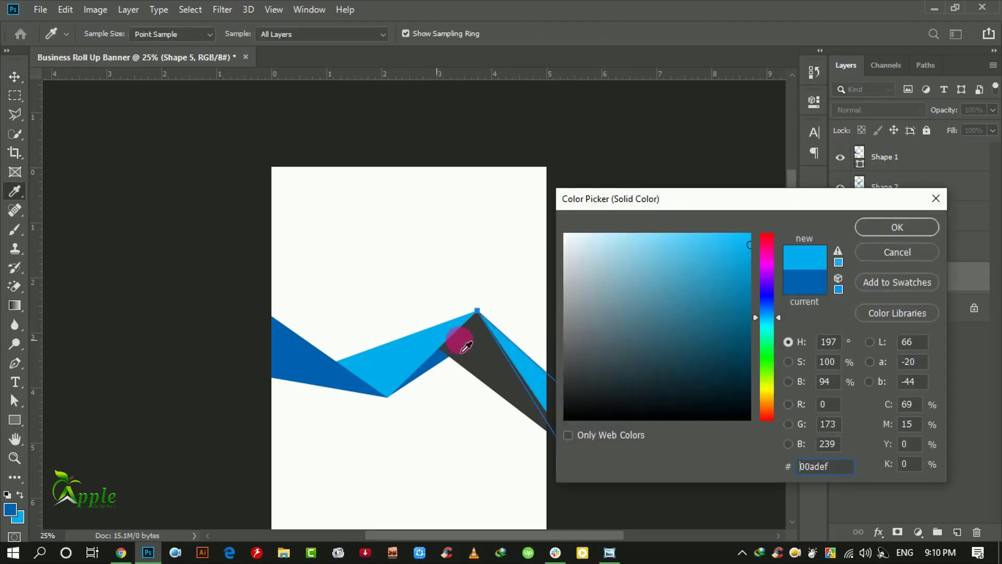
left_click(327, 376)
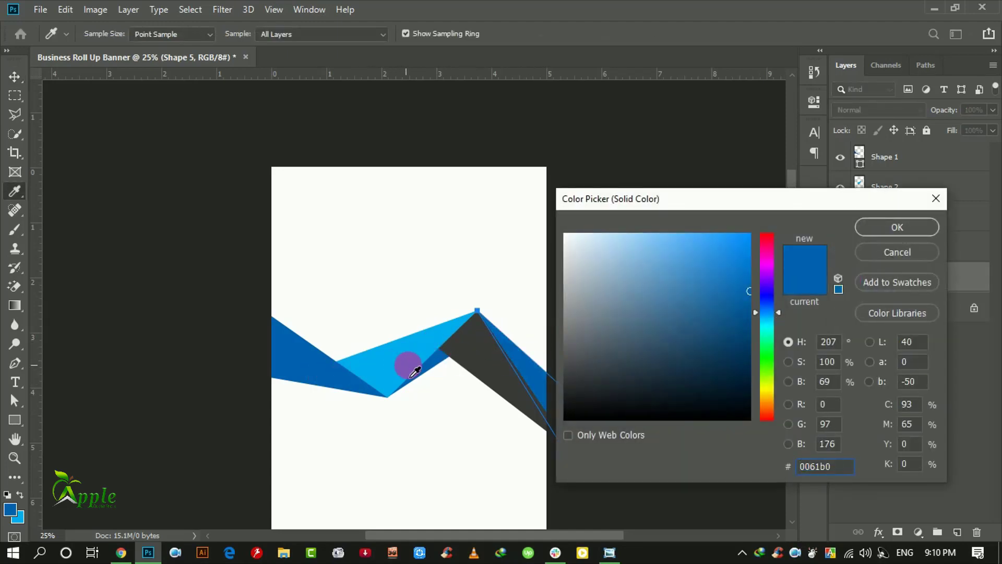
left_click(894, 254)
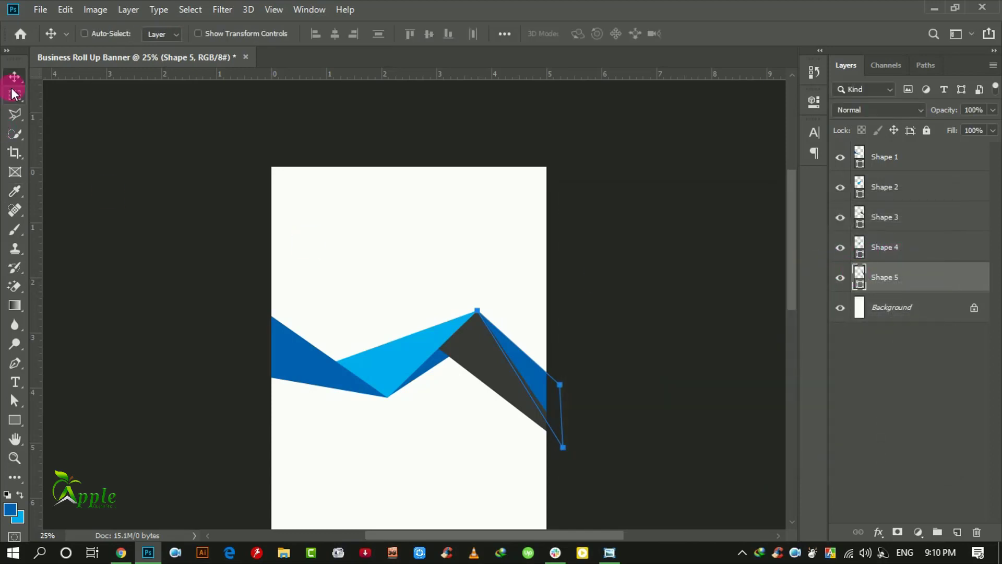
left_click(487, 170)
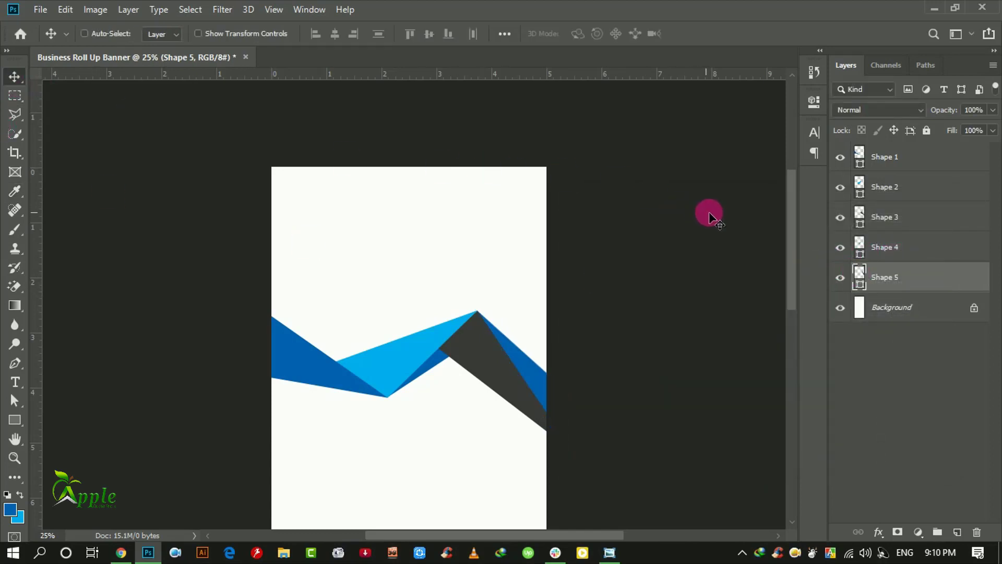
Step: Recolour Shape 5 to a teal tone based on the sampled light blue
double_click(859, 284)
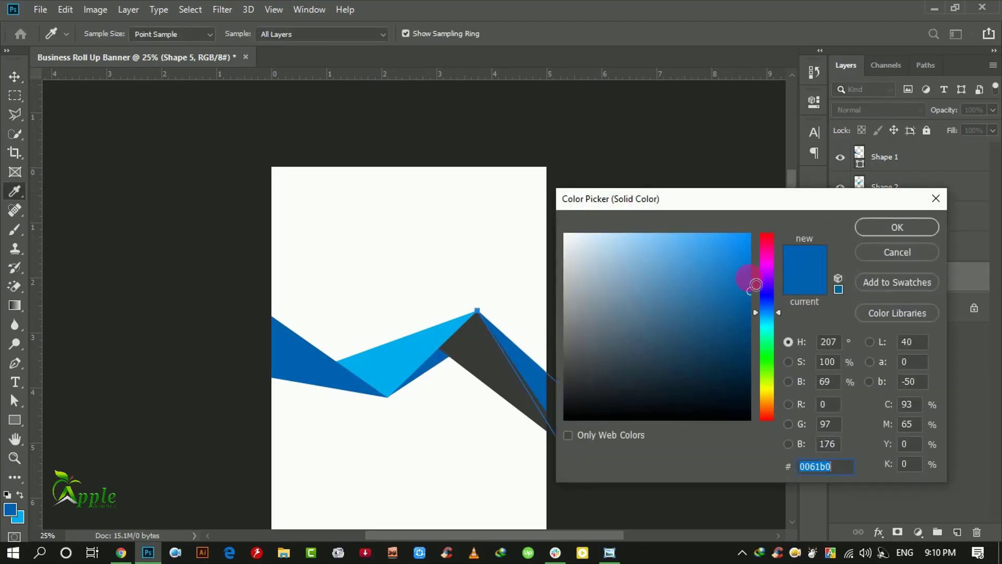
left_click_drag(756, 285, 757, 274)
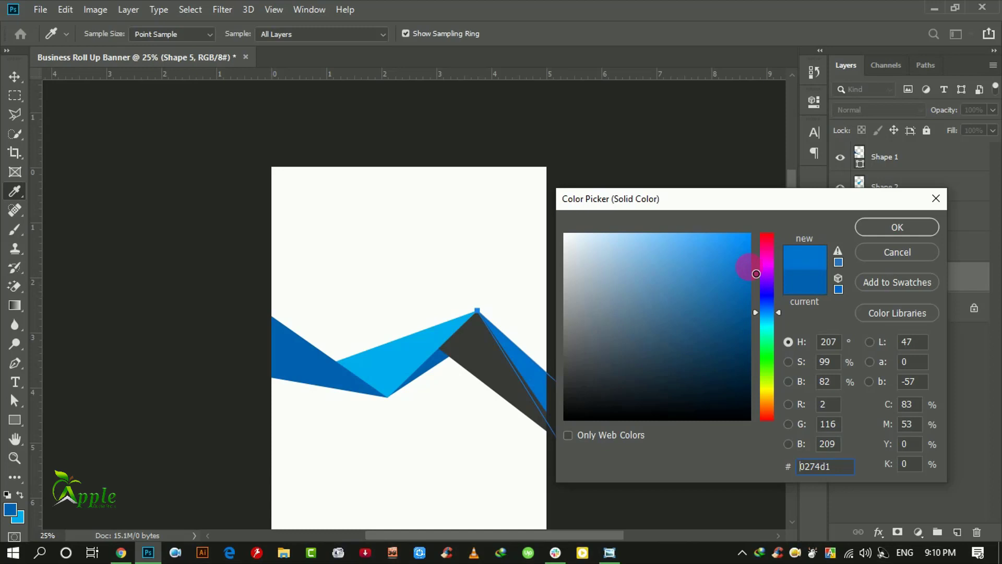
left_click(439, 340)
left_click_drag(752, 286, 757, 303)
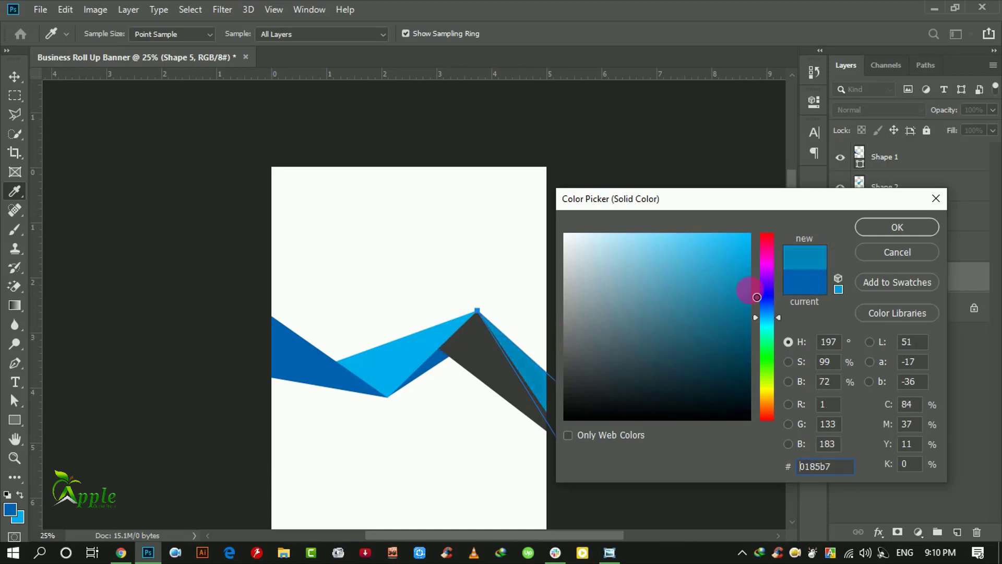
left_click(886, 228)
key("ctrl+minus")
key("ctrl+minus")
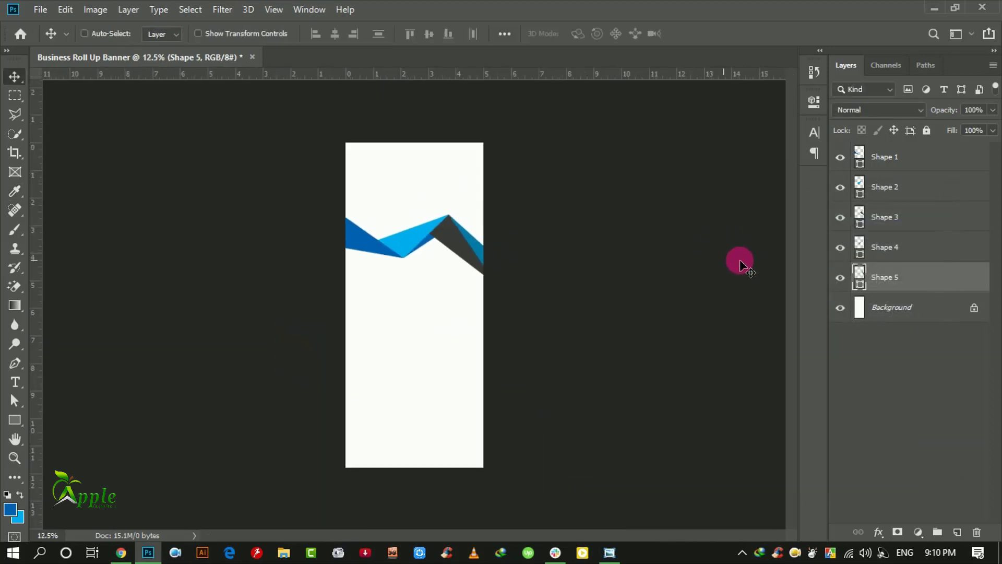
key("ctrl+plus")
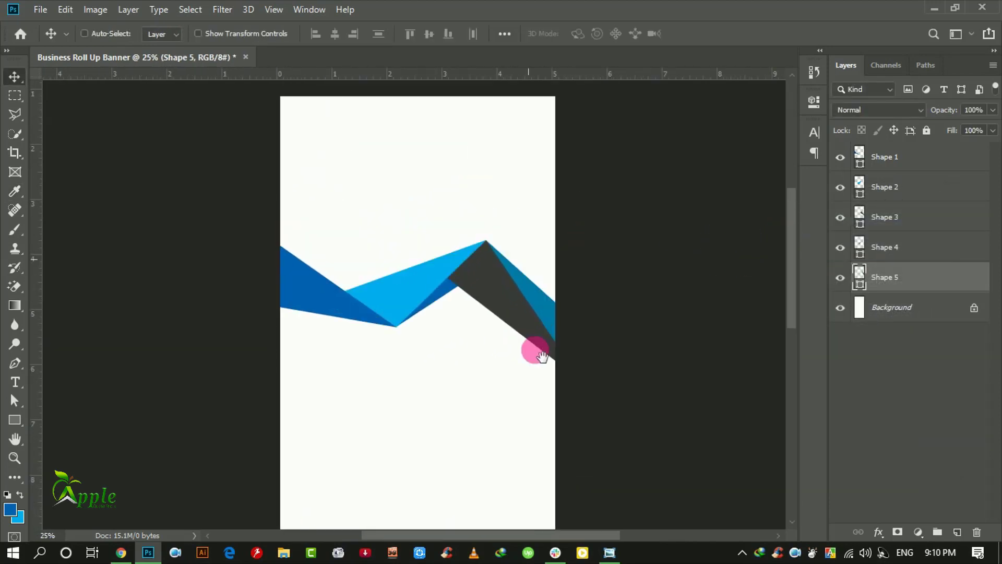
Step: Set Shape 5's fill to medium bright blue #009cd7, a slightly darker light blue
double_click(863, 287)
left_click_drag(689, 210, 672, 434)
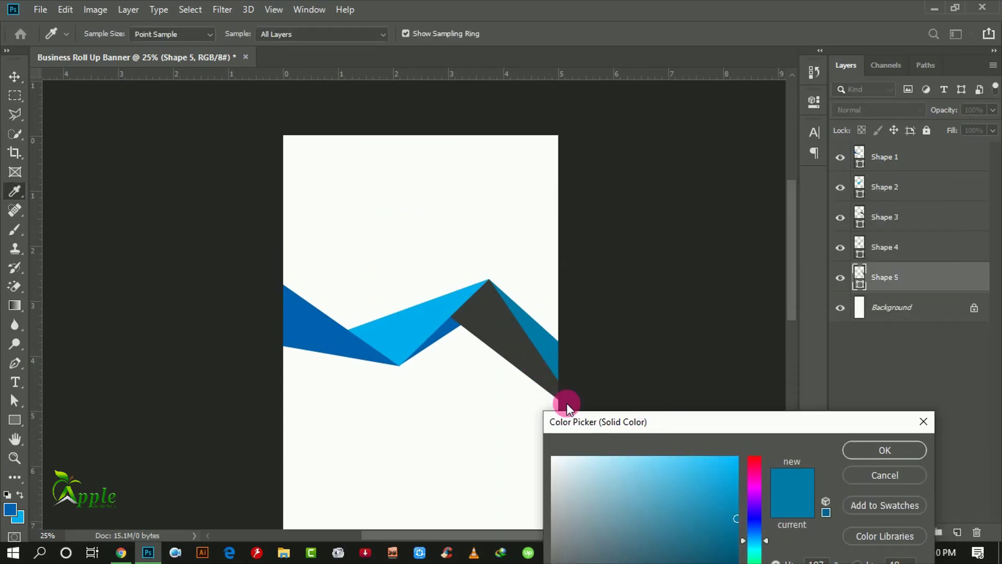
left_click(305, 332)
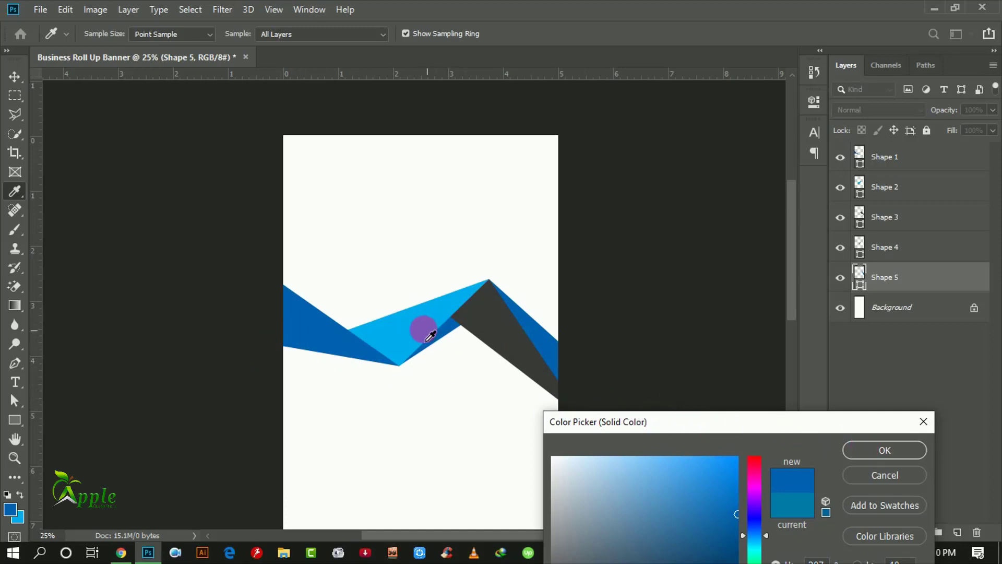
left_click(421, 317)
left_click_drag(655, 422, 775, 186)
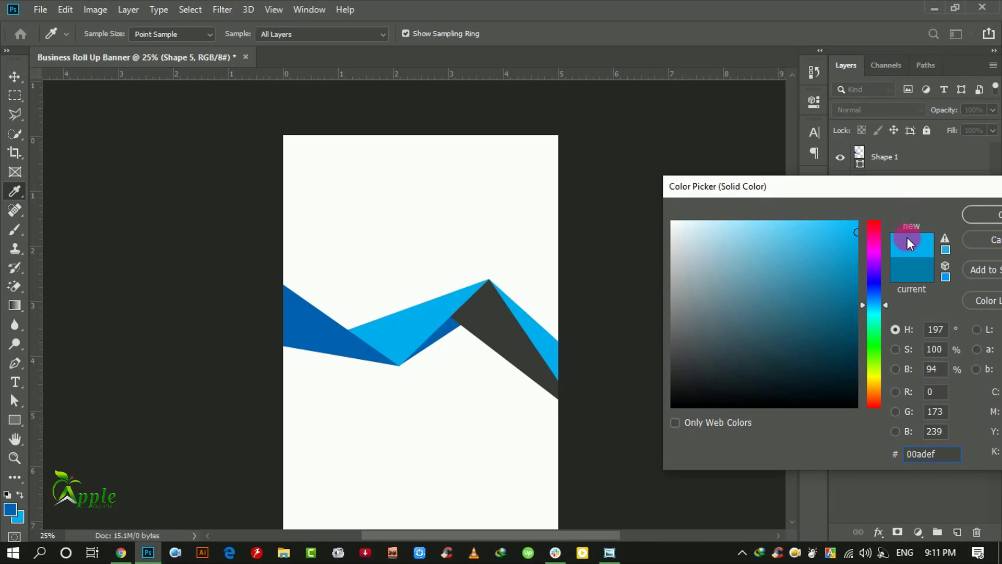
left_click(858, 249)
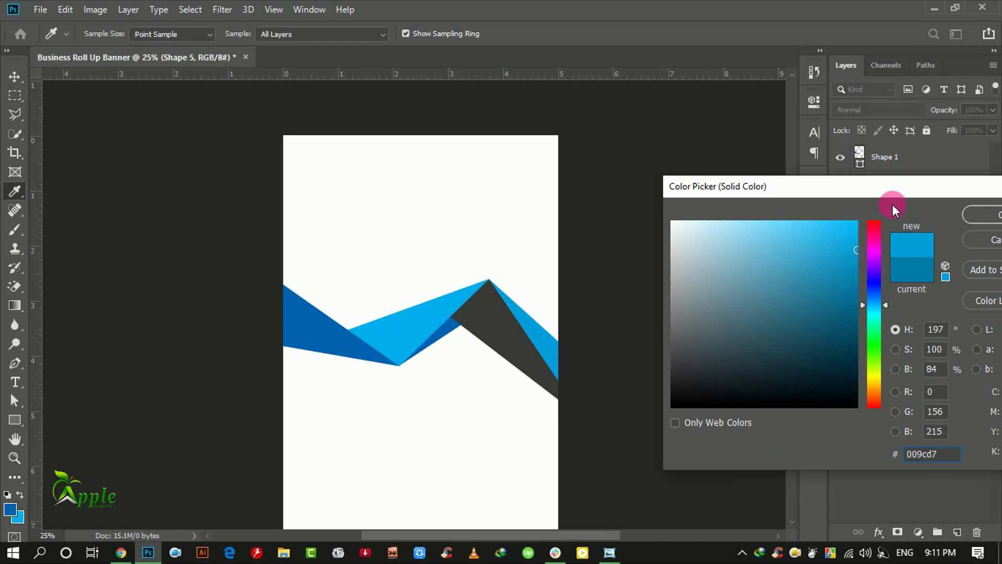
left_click(992, 213)
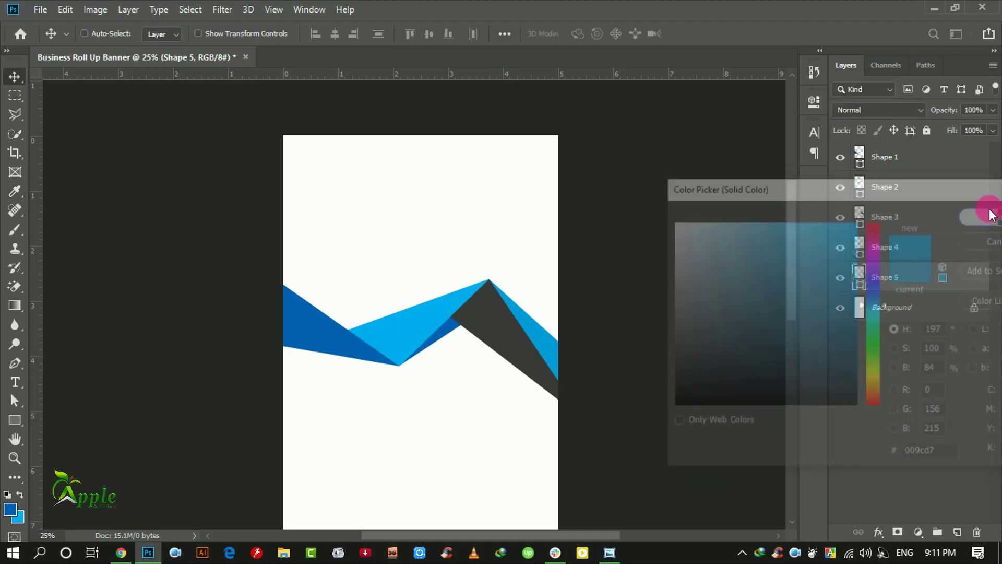
key("ctrl+minus")
key("ctrl+minus")
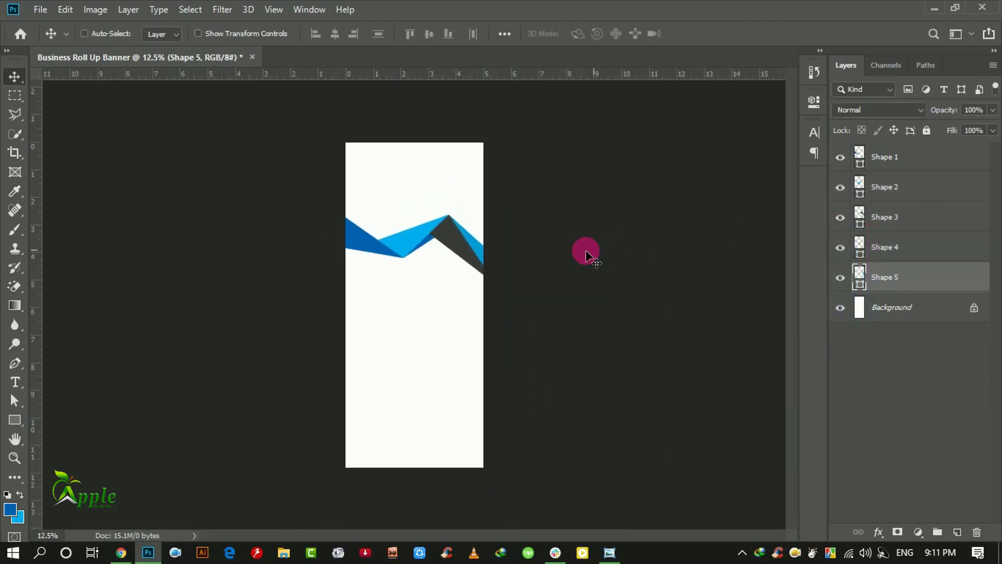
key("ctrl+plus")
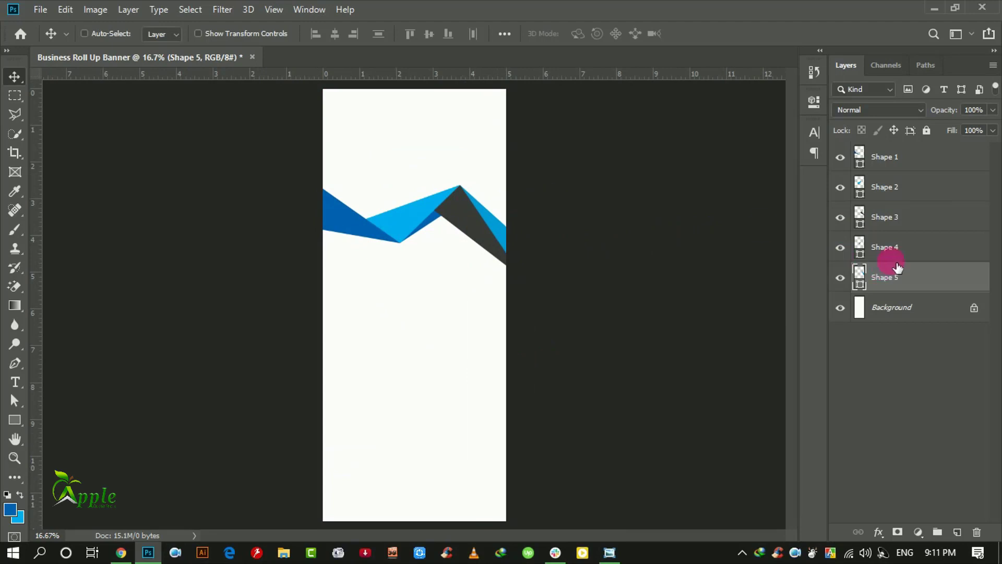
Step: Select Shapes 1–5 and group them into Group 1
left_click(888, 247, "ctrl")
left_click(891, 217, "ctrl")
left_click(891, 187, "ctrl")
left_click(888, 157, "ctrl")
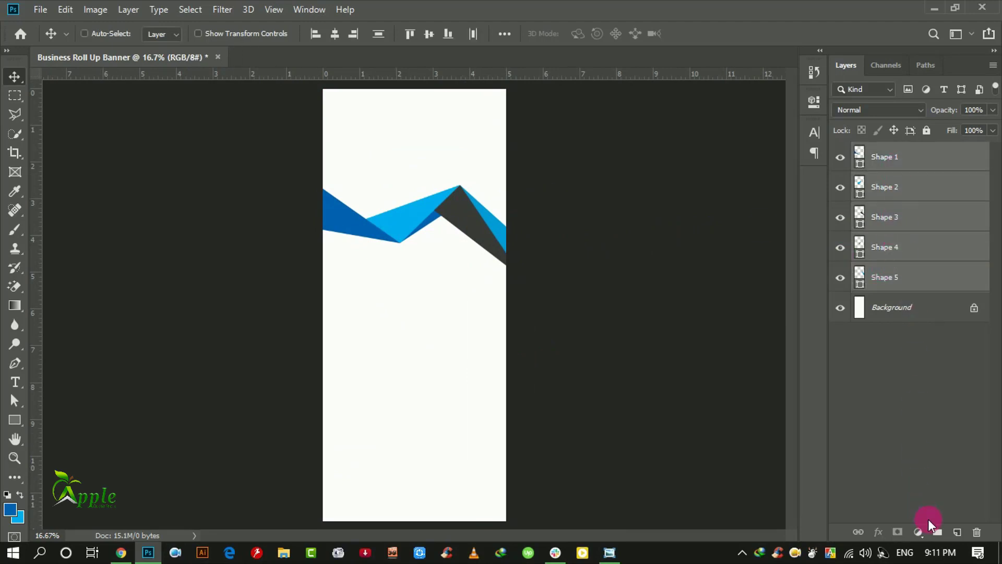
left_click(937, 530)
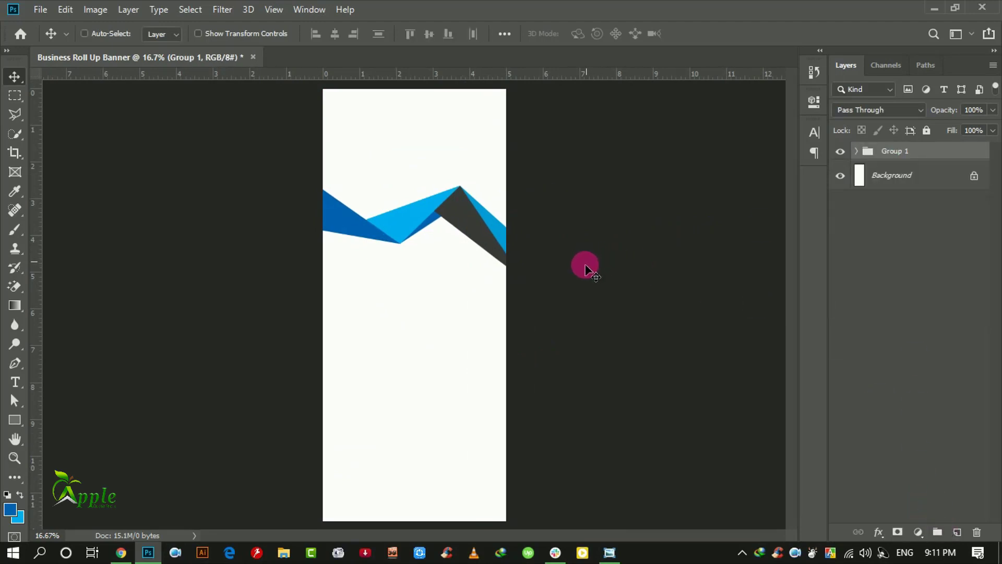
Step: Move the grouped zigzag band lower on the banner
left_click_drag(586, 268, 586, 283)
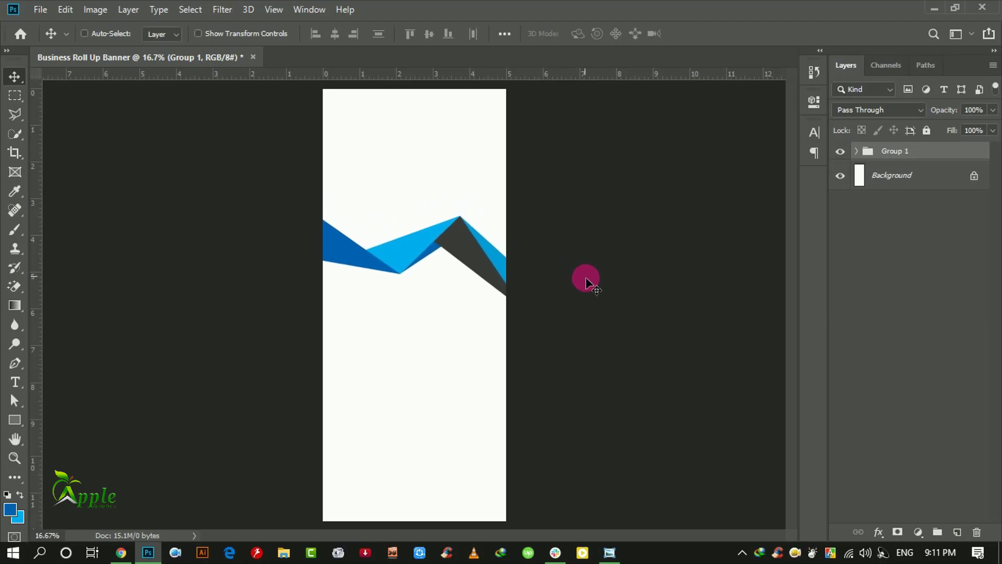
key("shift+Down")
key("shift+Down")
key("shift+Down")
key("shift+Down")
key("shift+Down")
key("shift+Down")
key("shift+Down")
key("shift+Down")
key("shift+Down")
key("shift+Down")
key("shift+Down")
key("shift+Down")
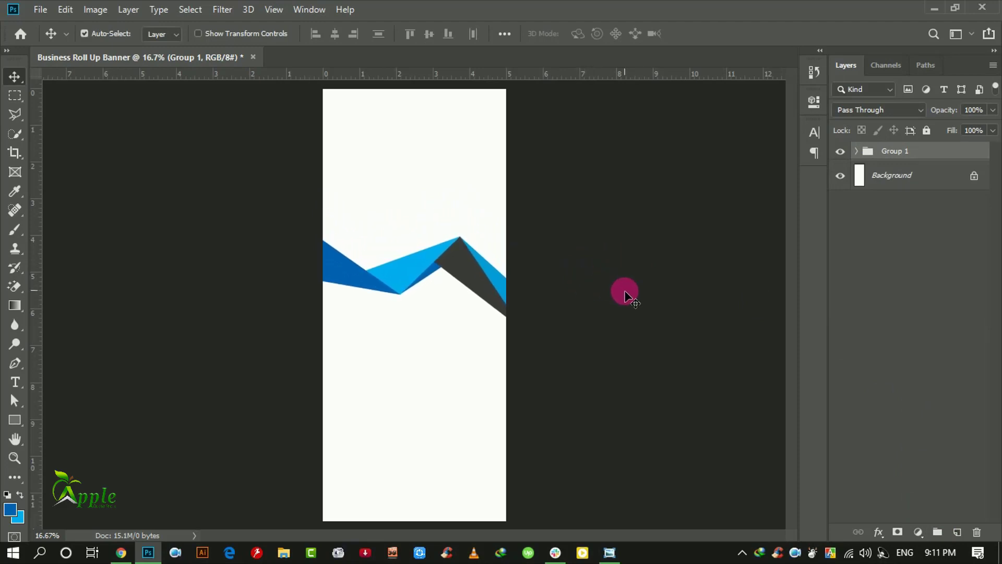
key("shift+Up")
key("shift+Up")
key("shift+Up")
key("shift+Up")
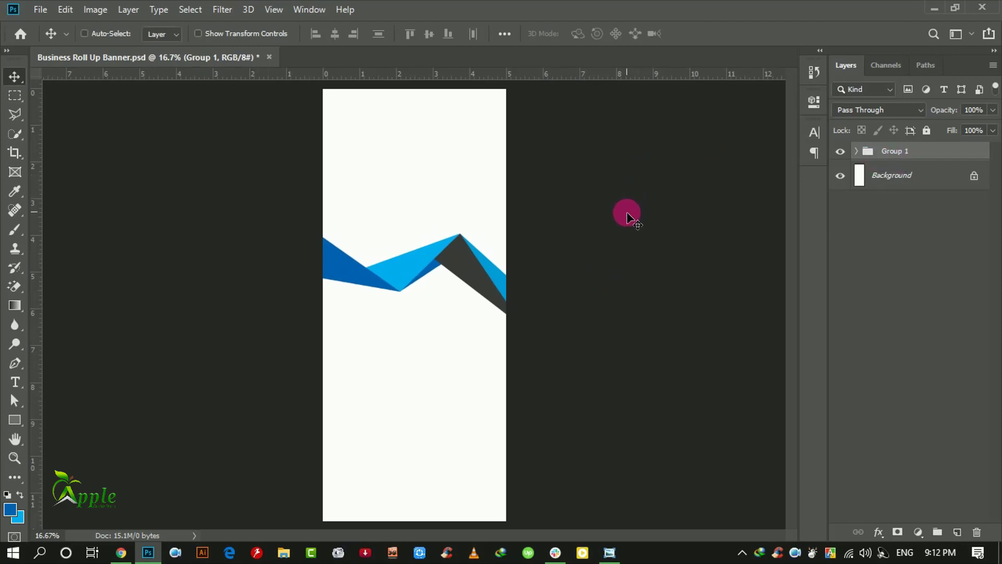
key("shift+Up")
key("shift+Up")
key("shift+Up")
key("shift+Up")
key("shift+Up")
key("shift+Up")
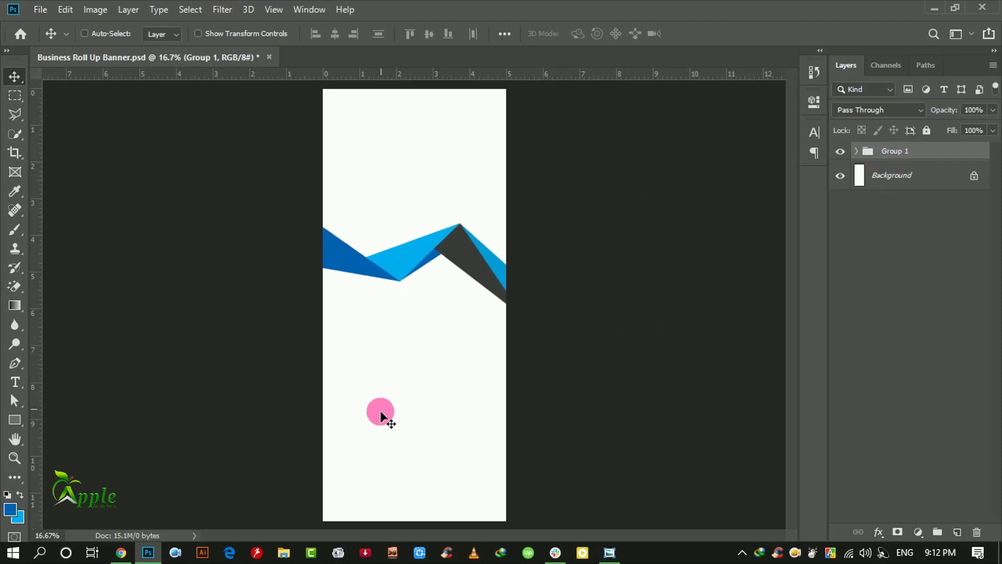
Step: Add an empty layer above Background and place a horizontal guide near the banner's bottom
left_click(15, 364)
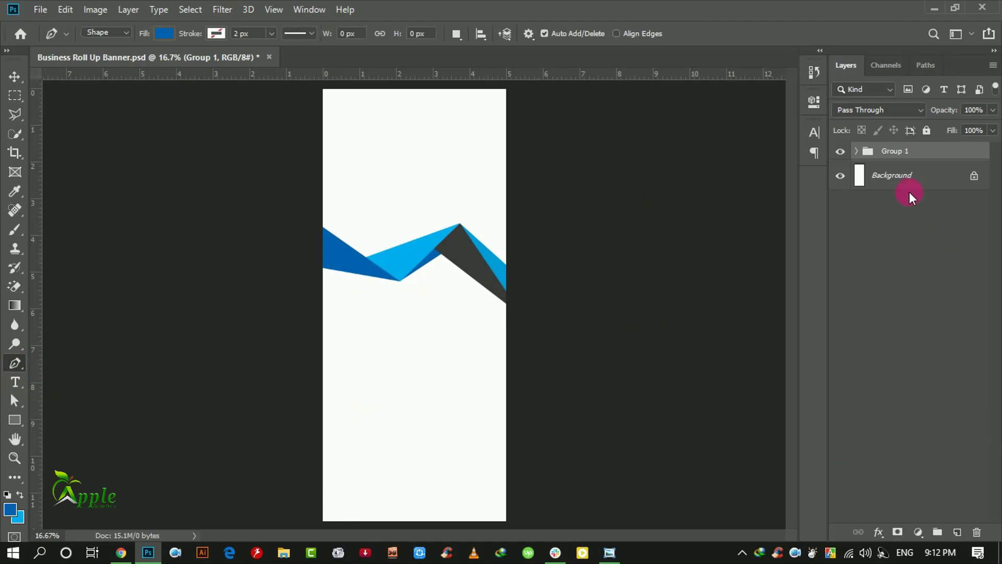
left_click(910, 192)
left_click(959, 533)
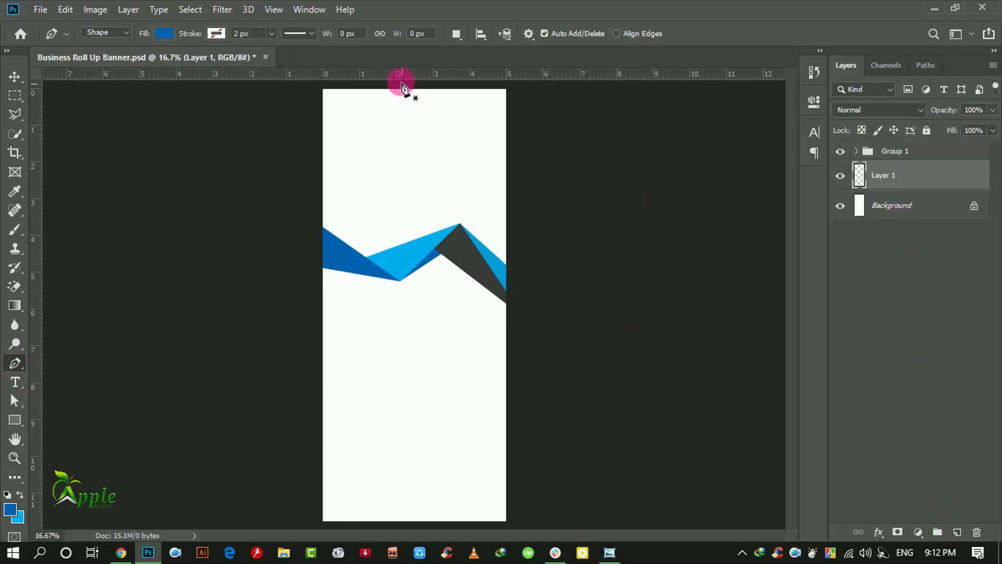
mouse_move(401, 76)
left_mouse_down()
mouse_move(370, 493)
mouse_move(365, 478)
left_mouse_up()
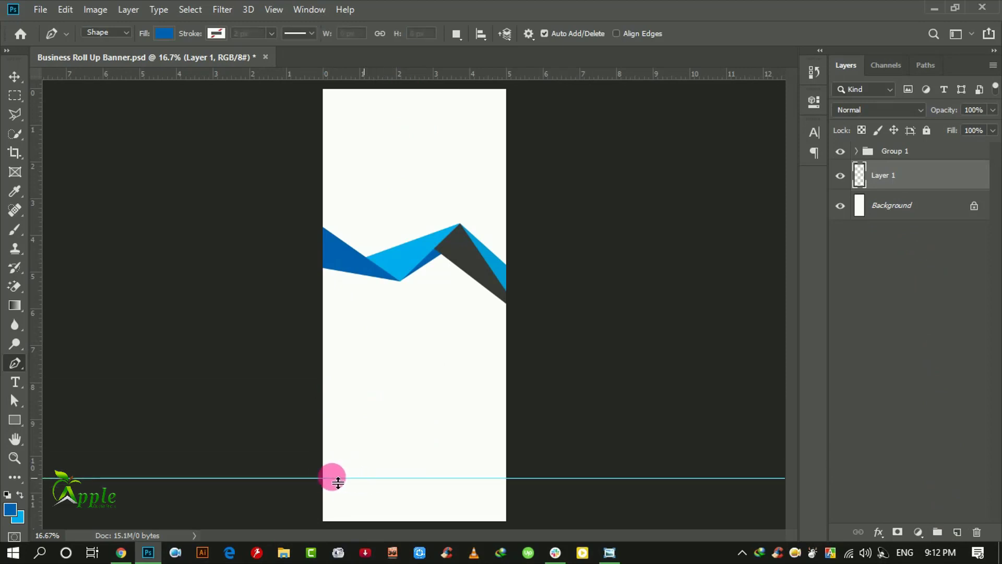
Step: Draw a bottom-left triangle from the guide and fill it with the zigzag's light blue
left_click(297, 478)
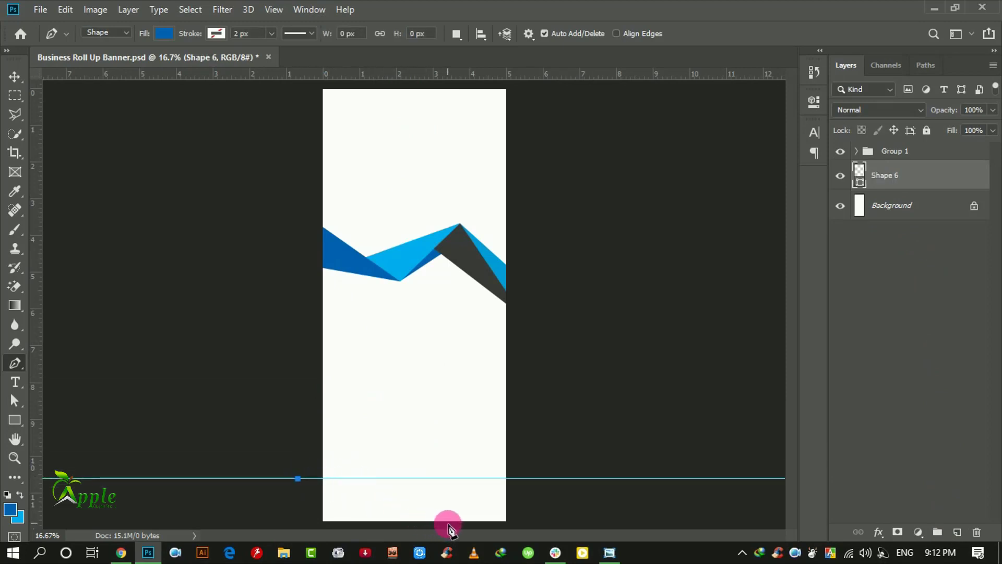
left_click(487, 527)
left_click(297, 526)
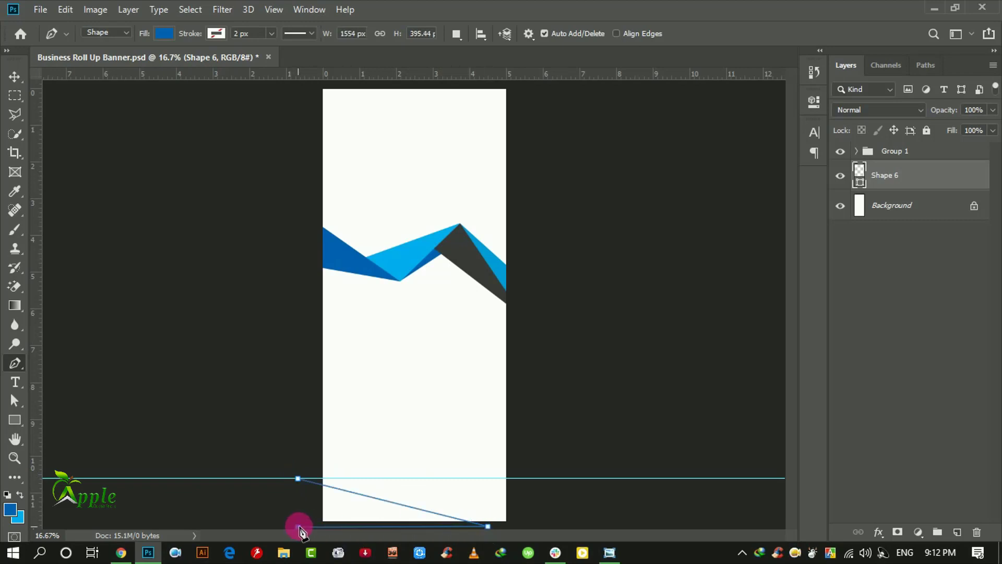
left_click(298, 478)
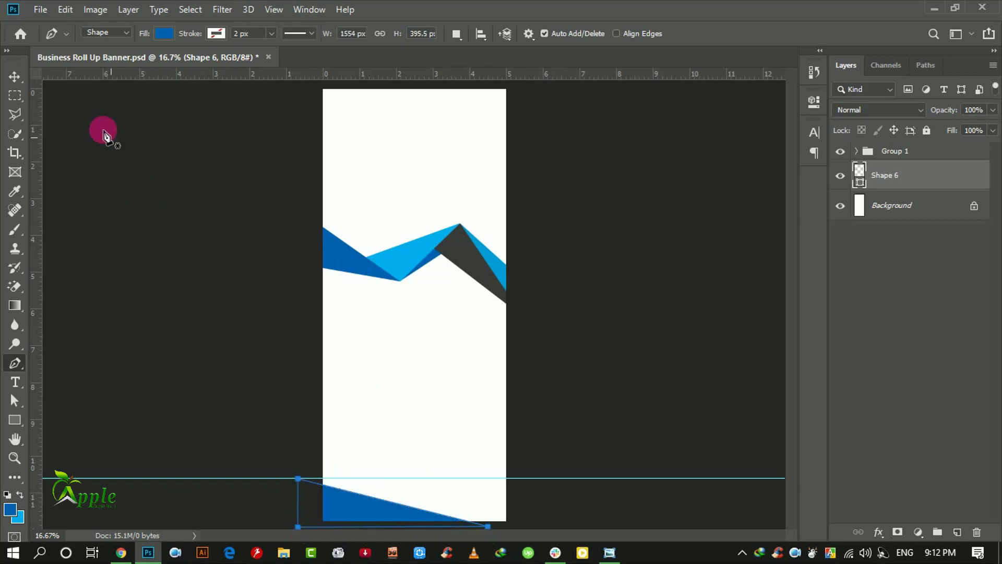
left_click(15, 78)
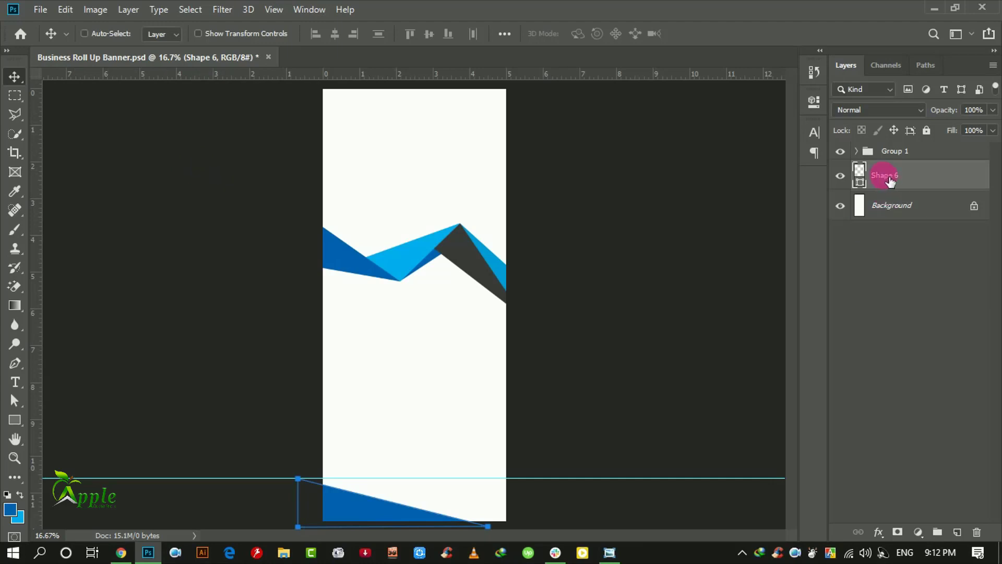
double_click(860, 172)
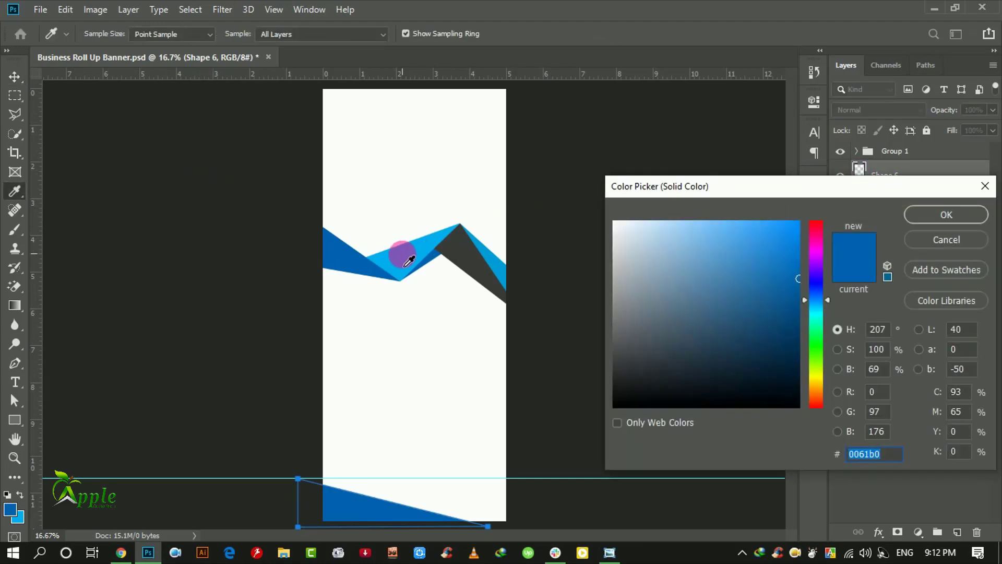
left_click(402, 255)
left_click(915, 215)
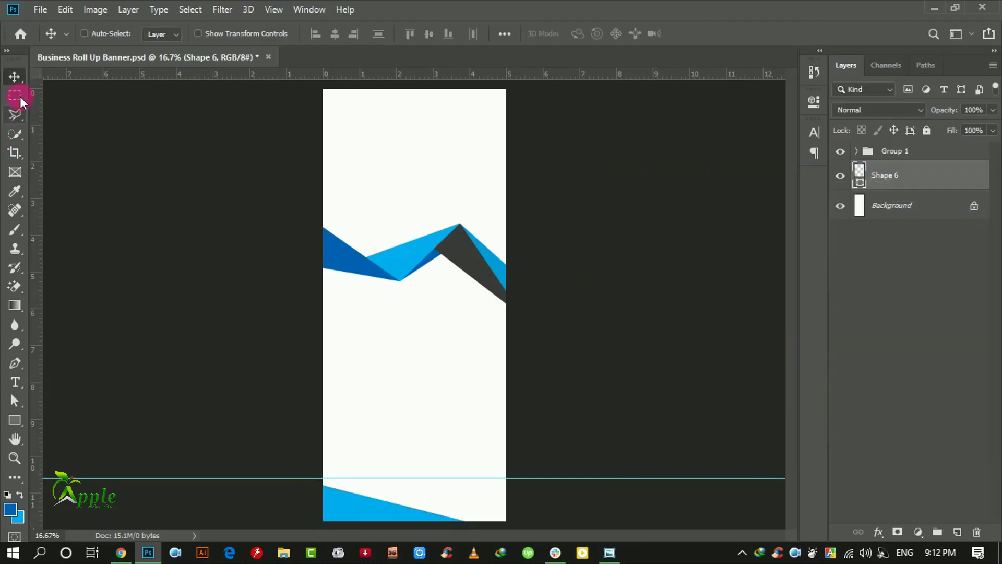
Step: Draw a dark blue four-point shape across the banner's bottom, layered below the light-blue triangle
key("ctrl+plus")
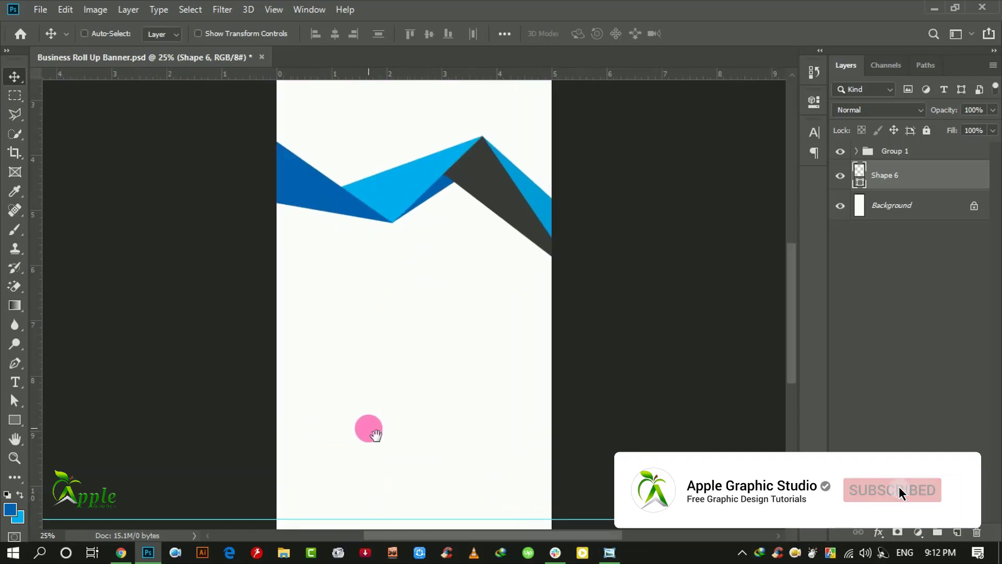
left_click_drag(369, 430, 383, 291)
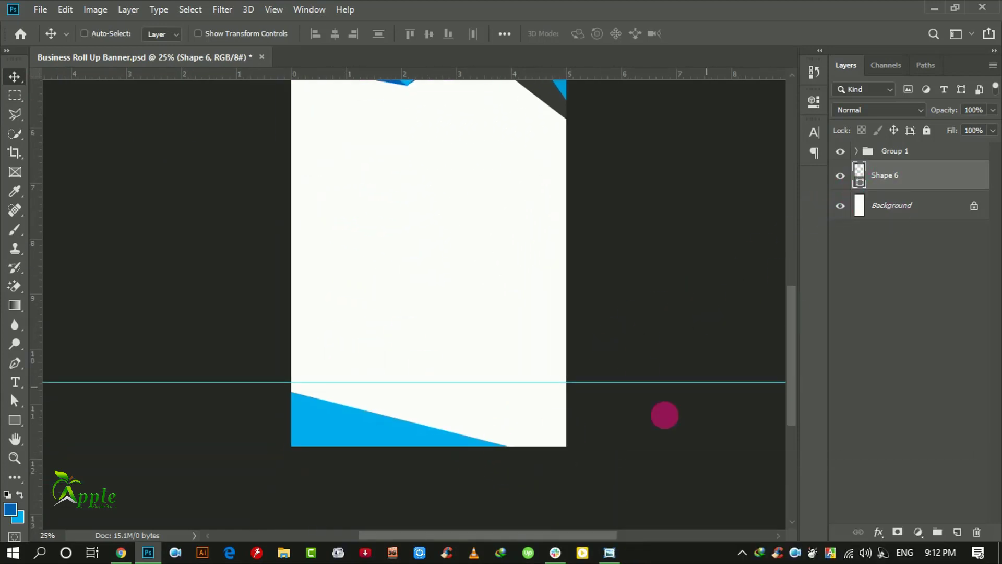
left_click(11, 364)
left_click(957, 533)
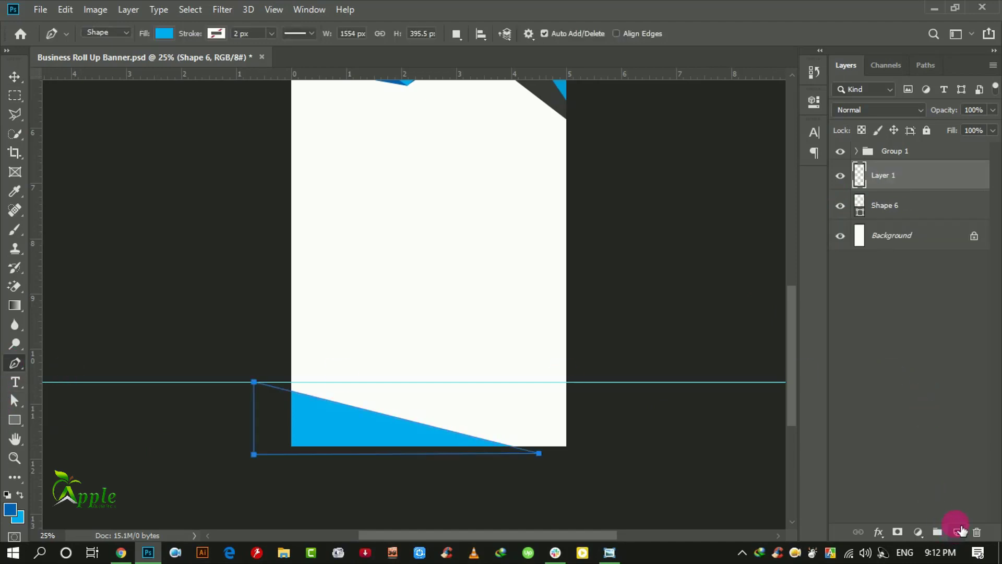
left_click_drag(901, 194, 888, 218)
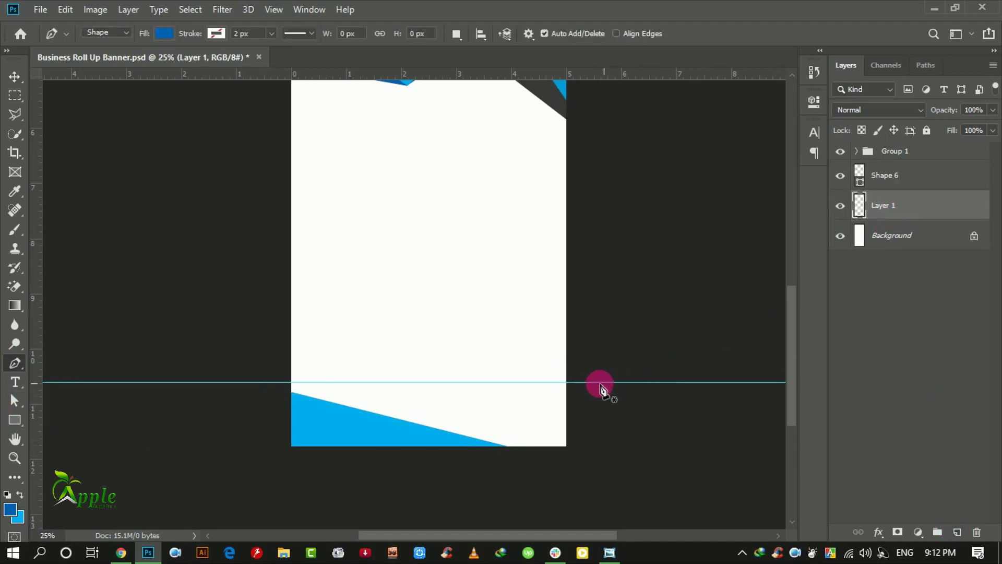
left_click(578, 382)
left_click(311, 420)
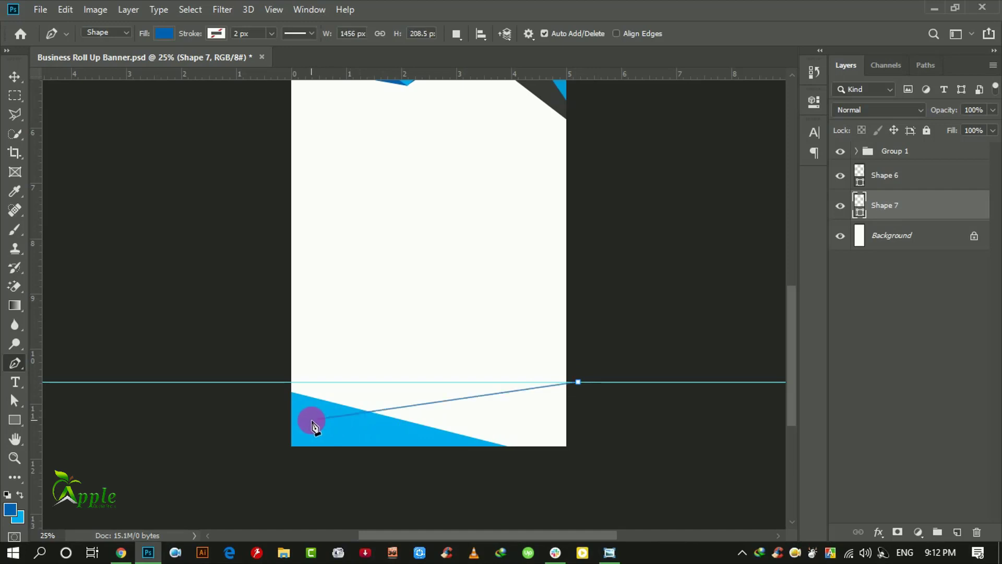
left_click(408, 477)
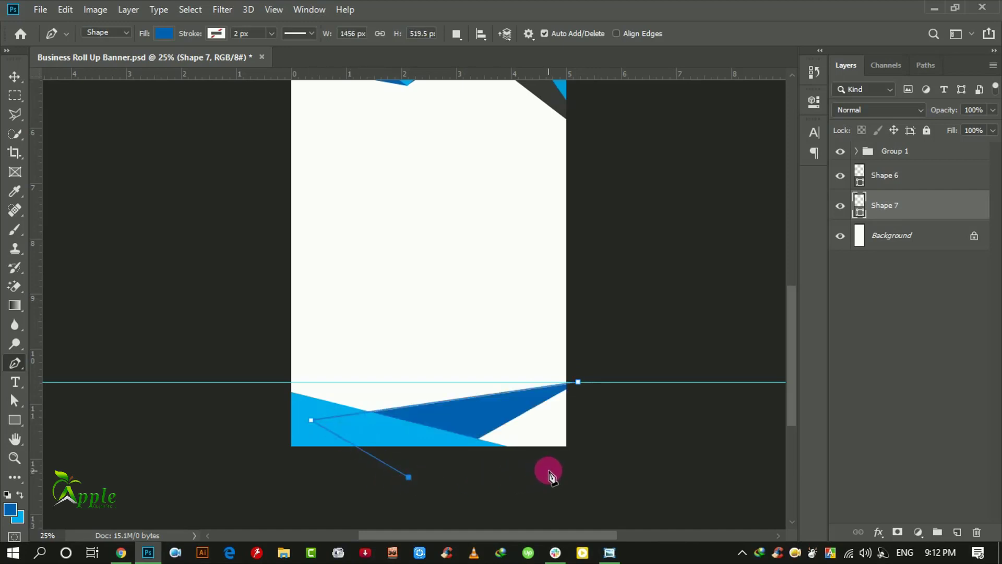
left_click(592, 466)
left_click(578, 382)
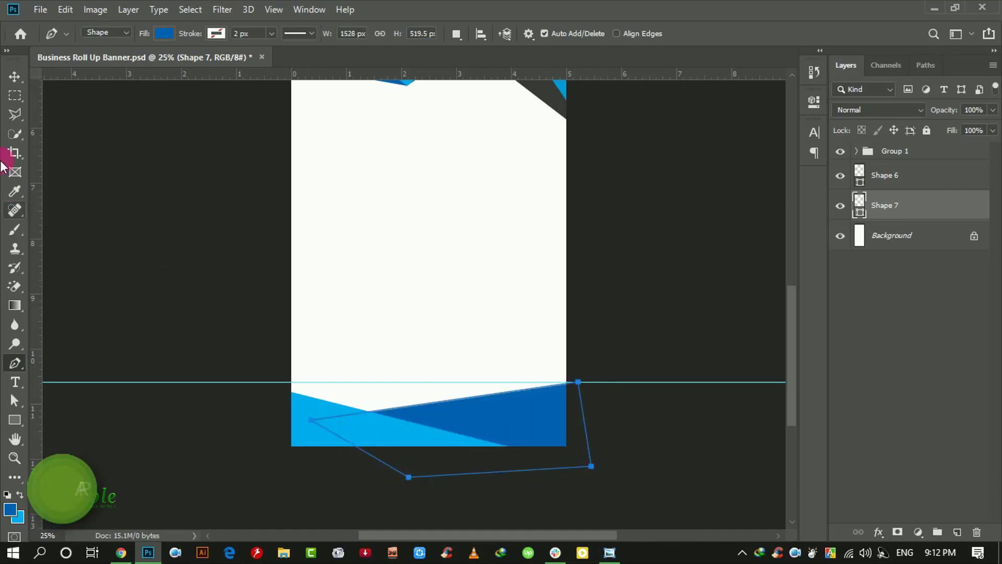
left_click(15, 76)
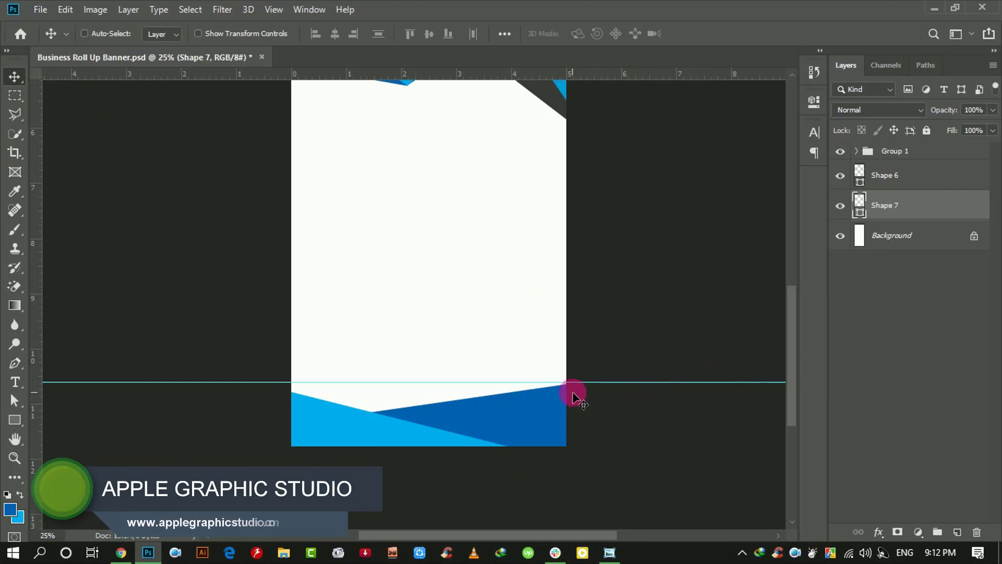
Step: Draw a third triangular bottom shape on a new layer just above Background
left_click(883, 188)
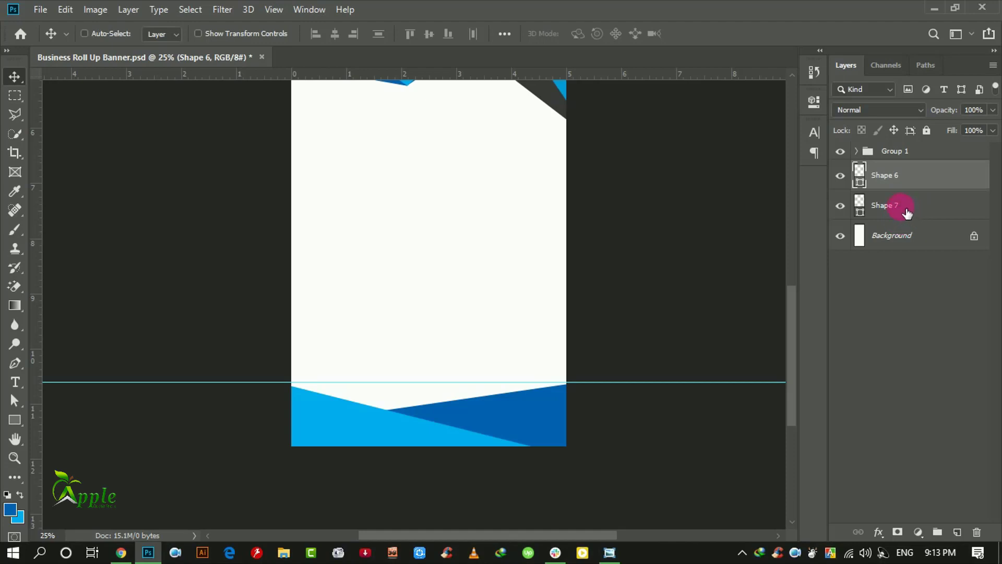
left_click(958, 532)
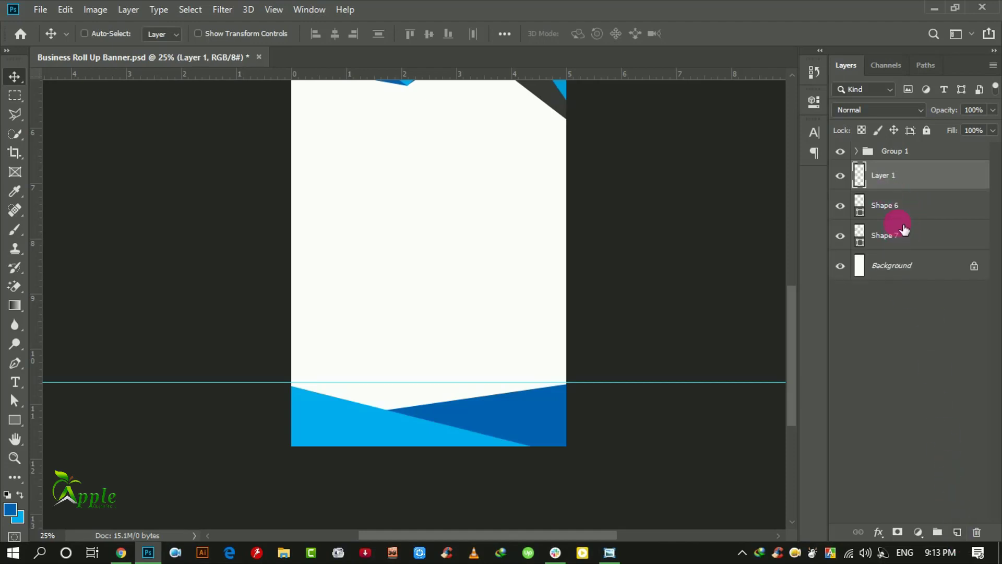
left_click_drag(910, 193, 914, 251)
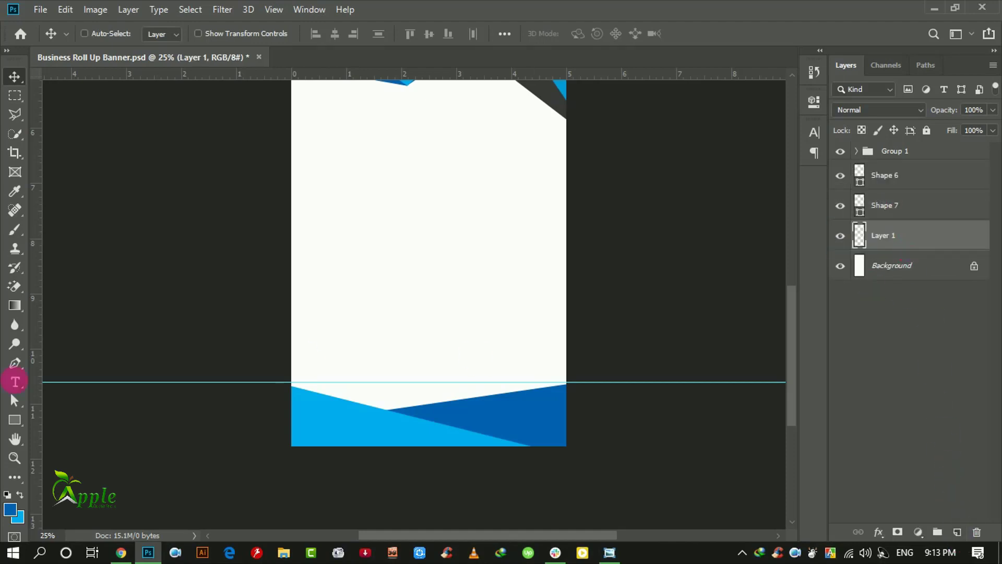
left_click(14, 363)
left_click(272, 367)
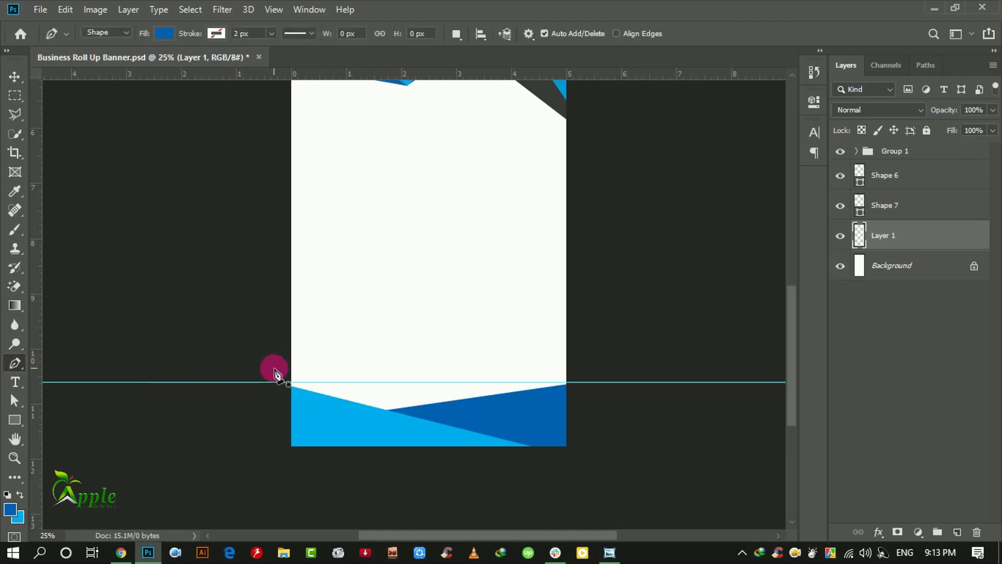
left_click(433, 427)
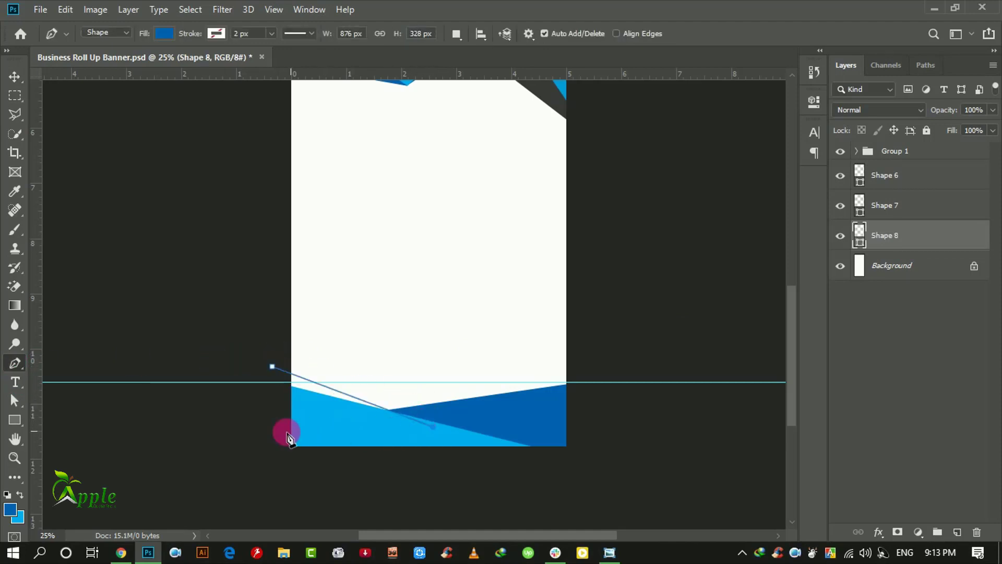
left_click(256, 435)
left_click(272, 366)
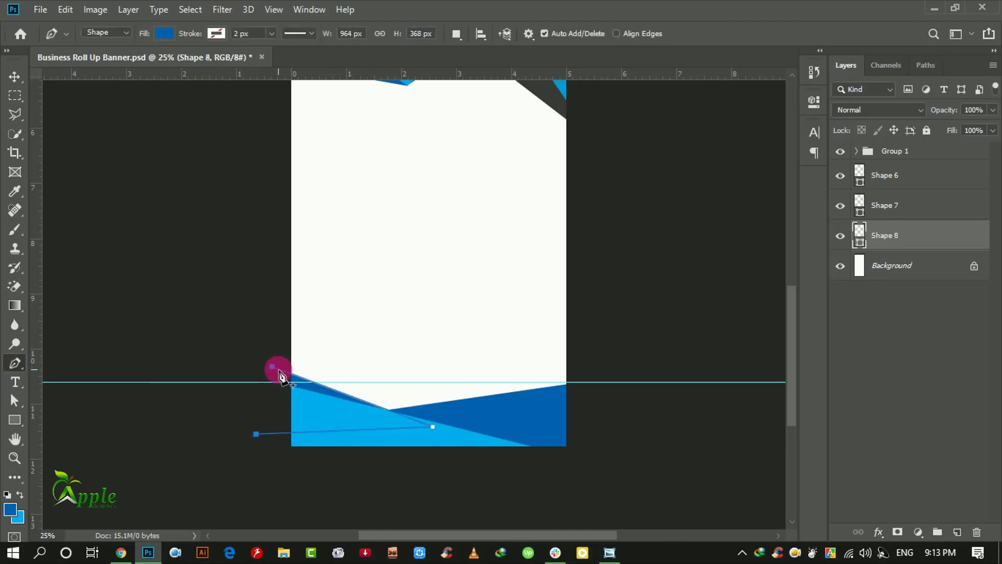
left_click(14, 76)
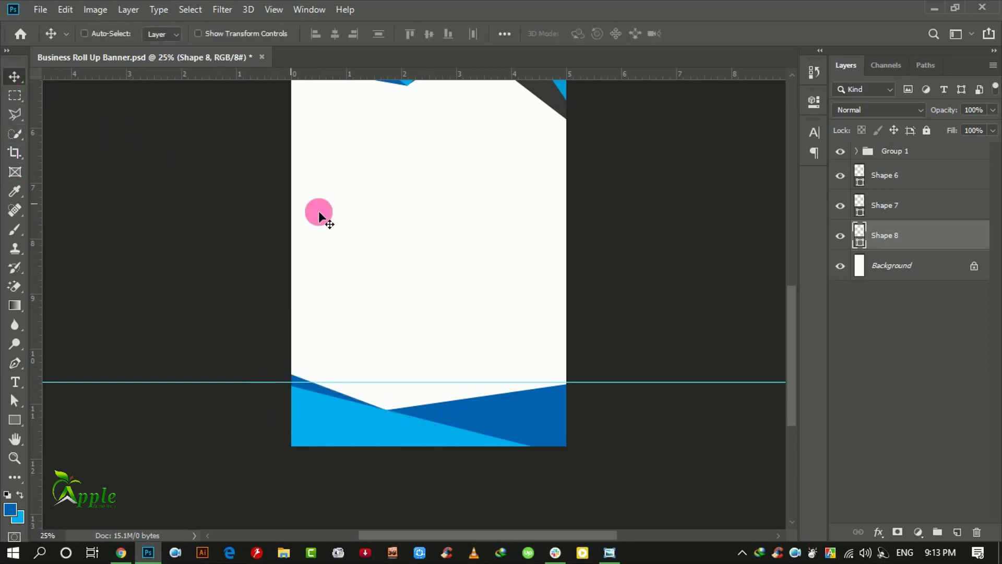
Step: Fill the bottom wedge with dark grey 3a3a3a and drag the horizontal guide off the canvas
key("ctrl+minus")
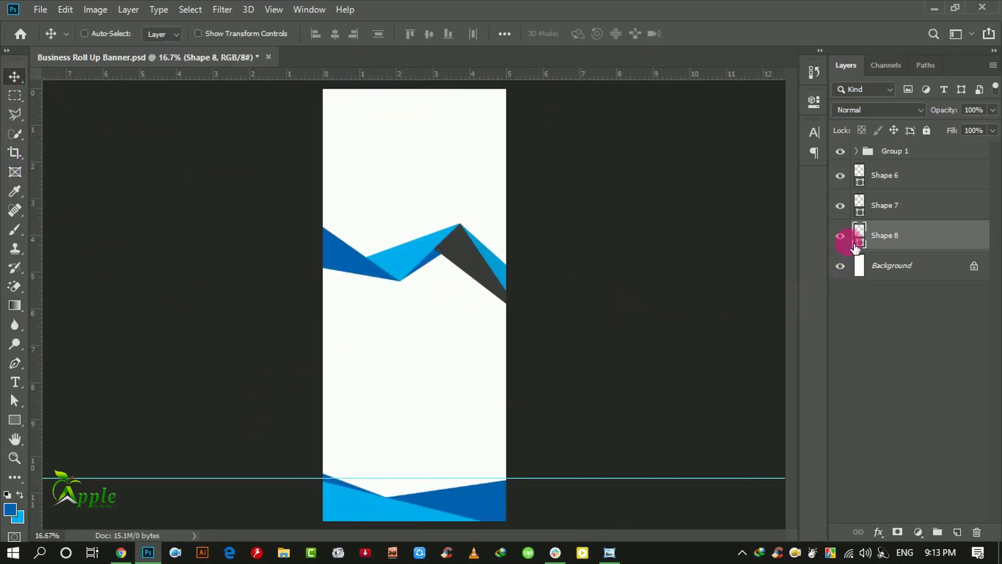
double_click(859, 232)
left_click(470, 257)
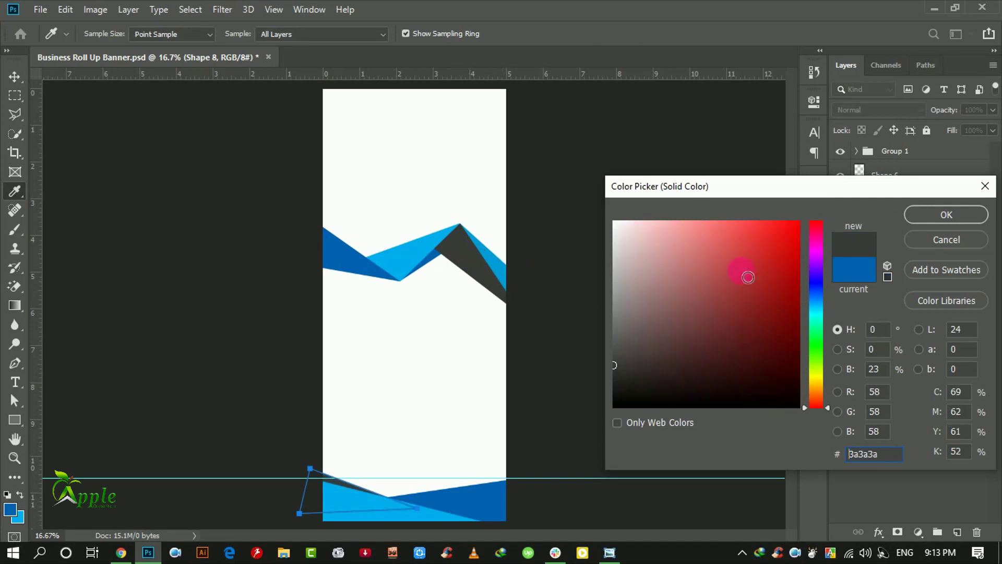
left_click(954, 217)
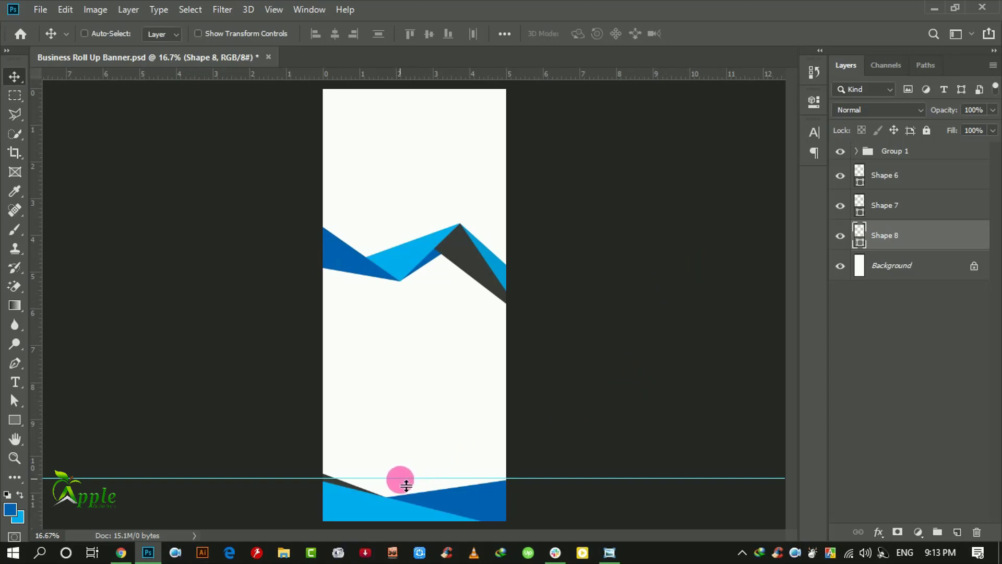
left_click_drag(404, 478, 408, 42)
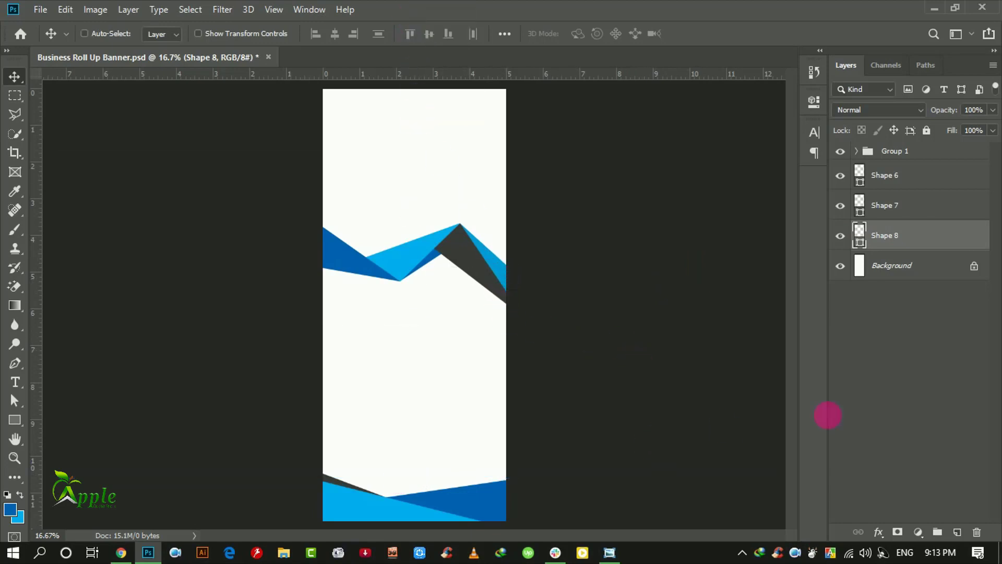
Step: Group Shape 6 through Shape 8 as 'Footer' and rename Group 1 to 'Design'
left_click(880, 224, "shift")
left_click(886, 173, "shift")
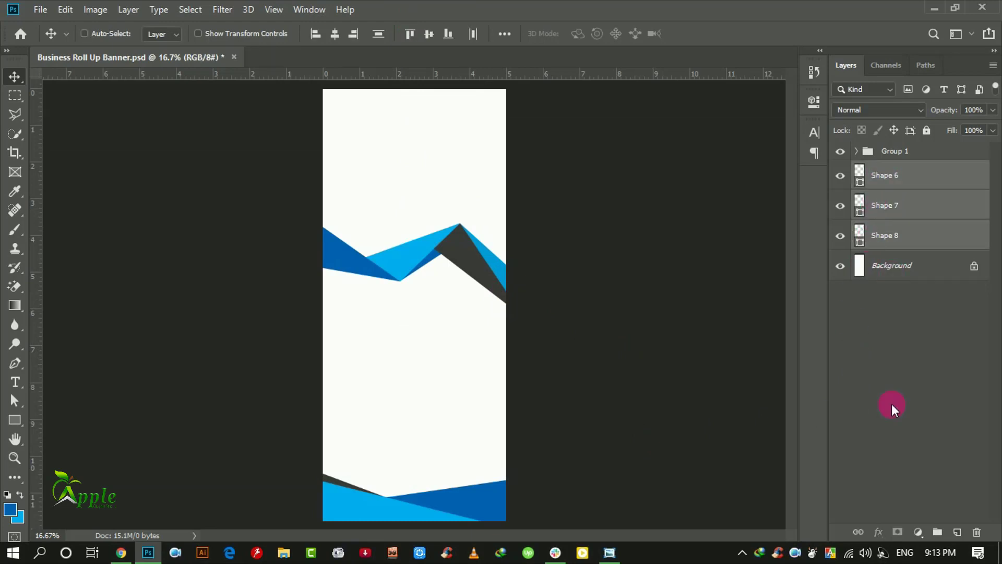
left_click(941, 531)
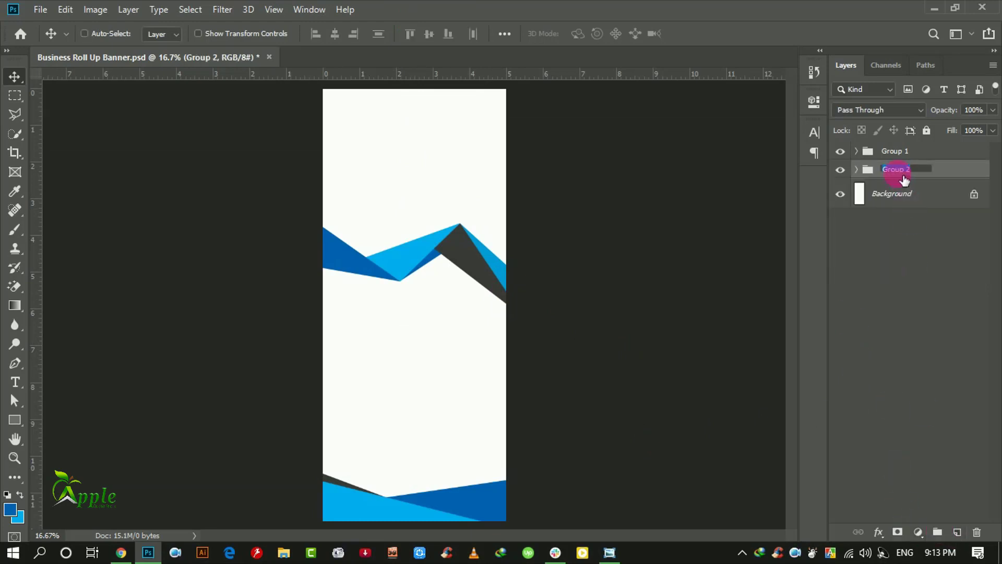
type("Footer")
key("Return")
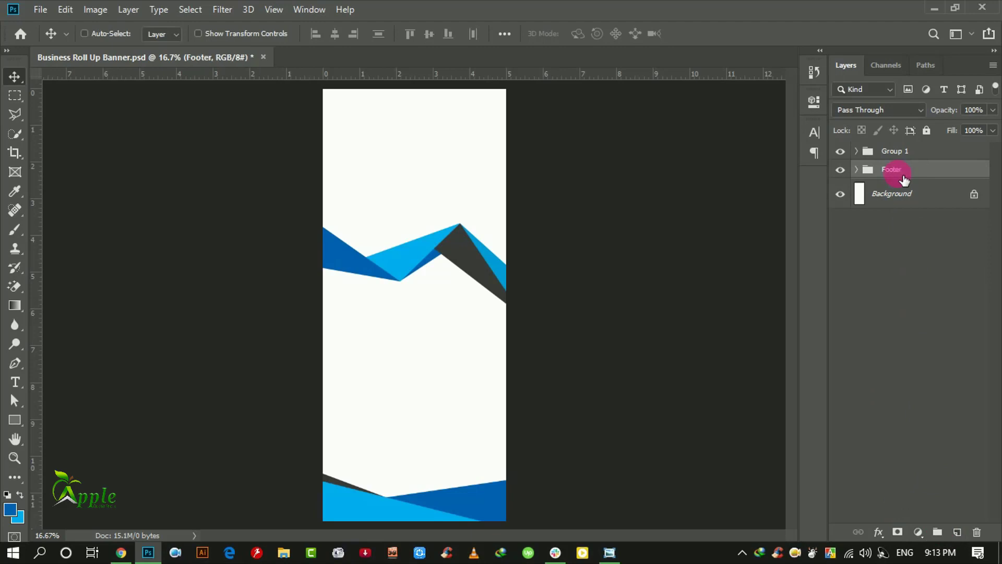
double_click(893, 157)
type("Design")
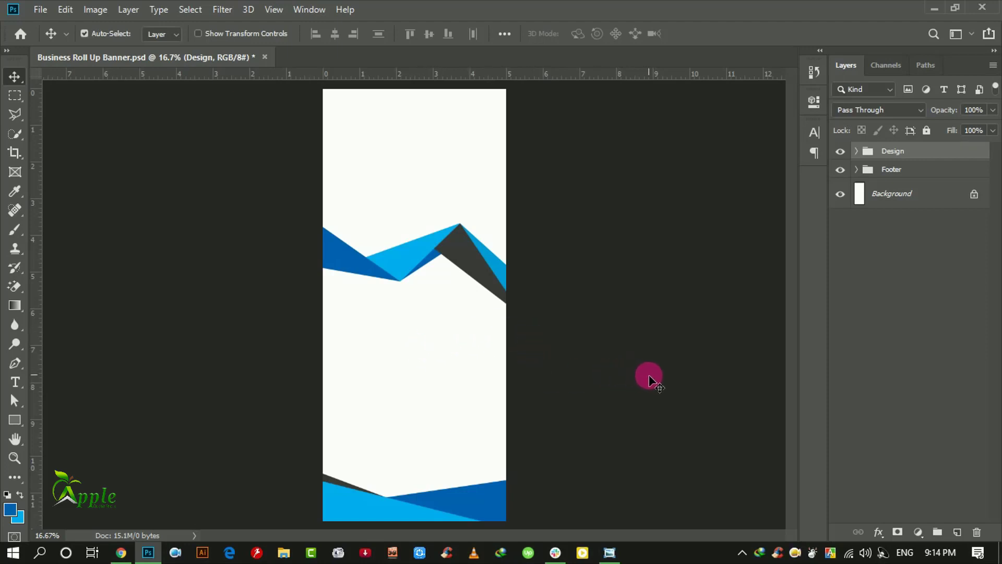
Step: Type a 40 pt 'Creative Flyer' heading below the upper angular shapes
key("ctrl")
left_click(16, 383)
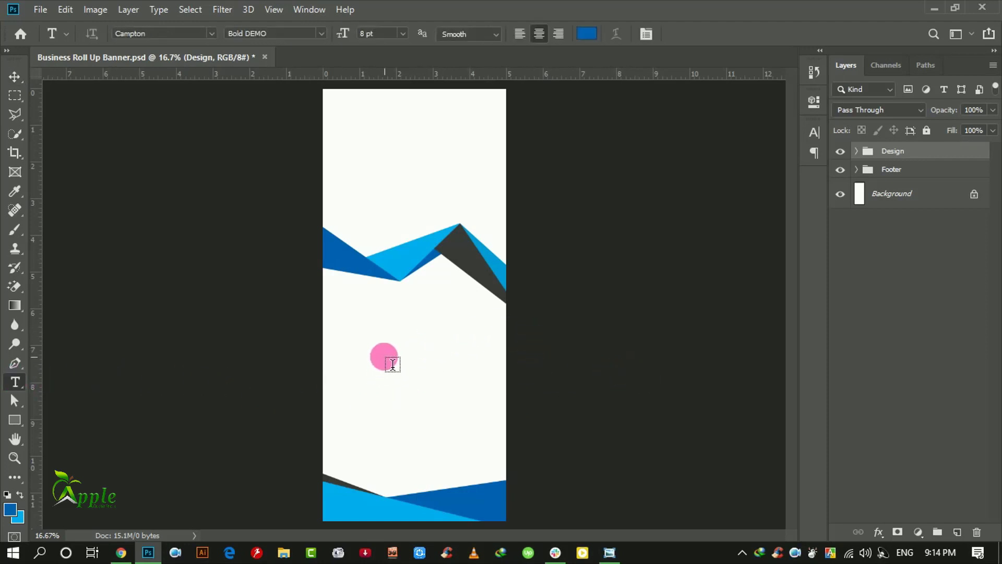
left_click(346, 316)
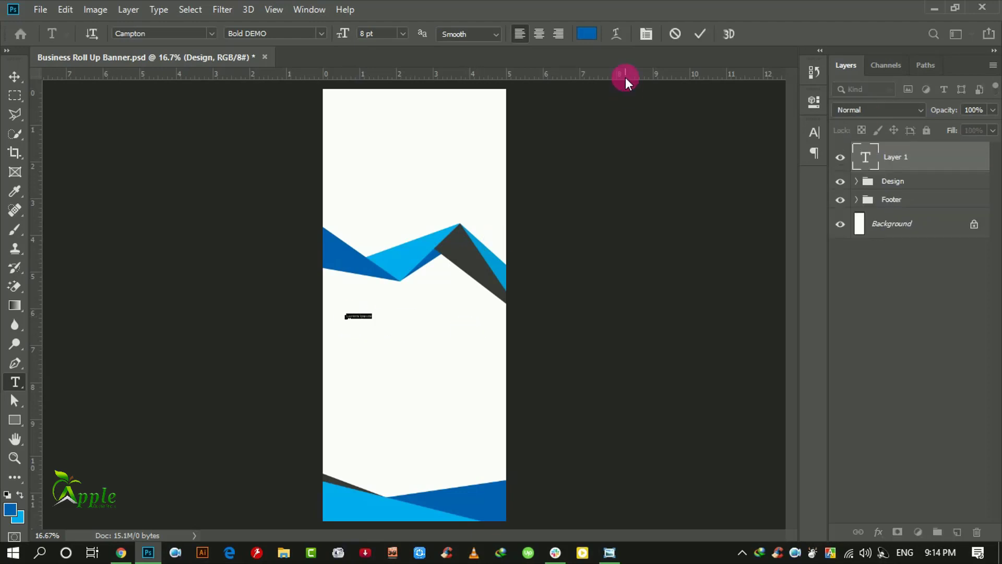
left_click_drag(346, 35, 423, 45)
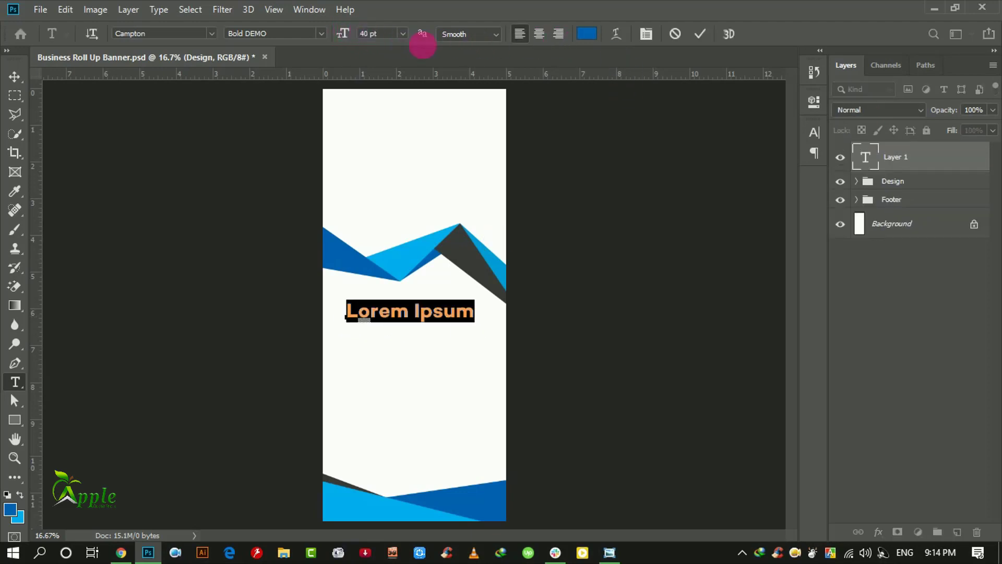
type("Creative Flyer")
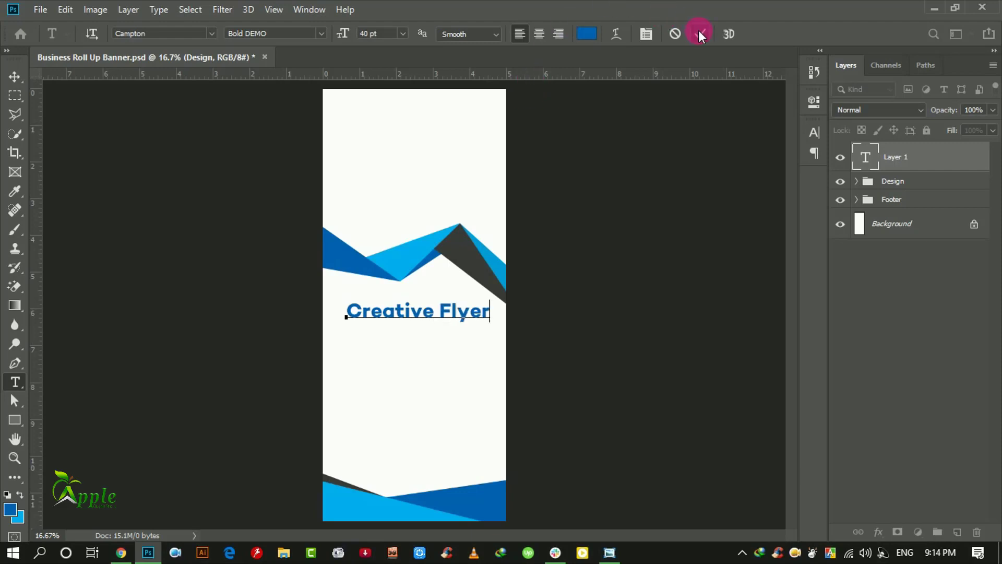
left_click(700, 34)
left_click(14, 77)
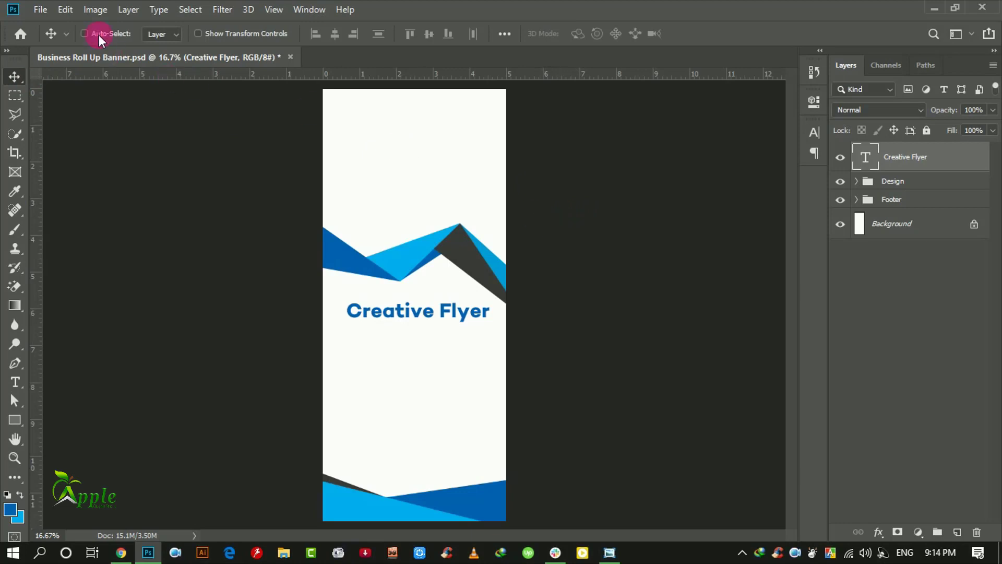
Step: Rescale the heading, nudge it left, and drag a paragraph text box beneath it
left_click(66, 9)
left_click(114, 322)
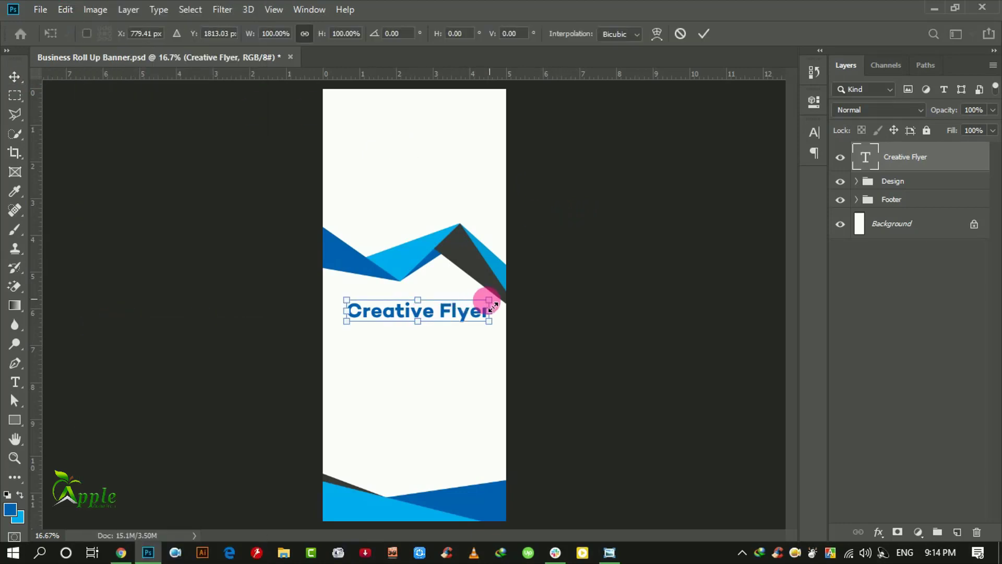
left_click_drag(489, 301, 445, 307)
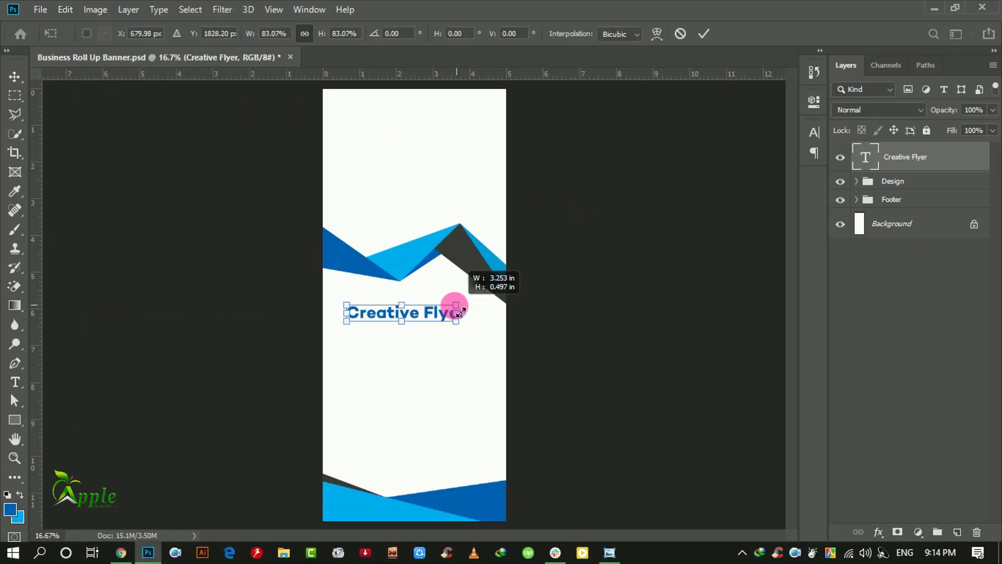
left_click(706, 38)
left_click_drag(470, 197, 464, 197)
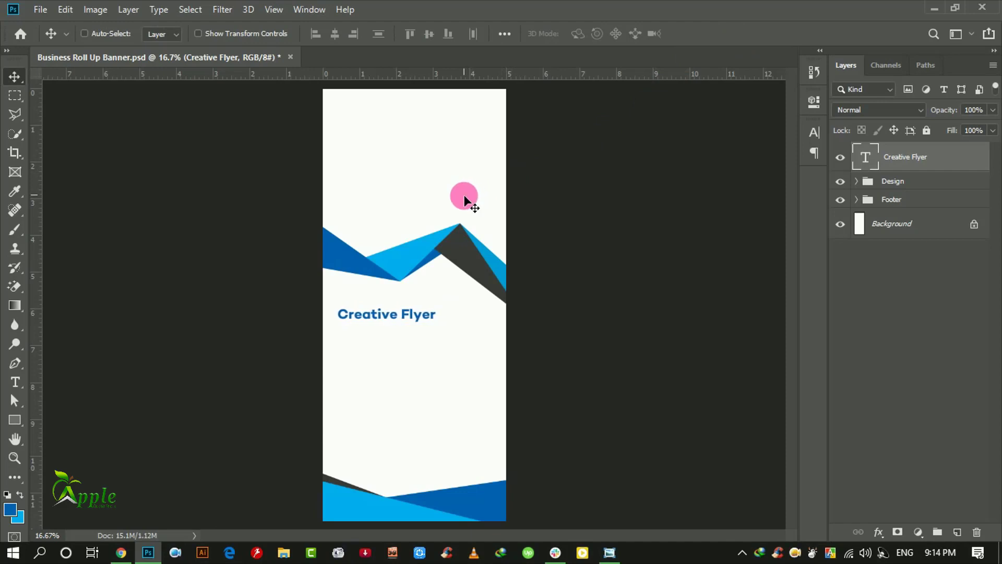
key("ctrl+t")
left_click_drag(438, 304, 462, 303)
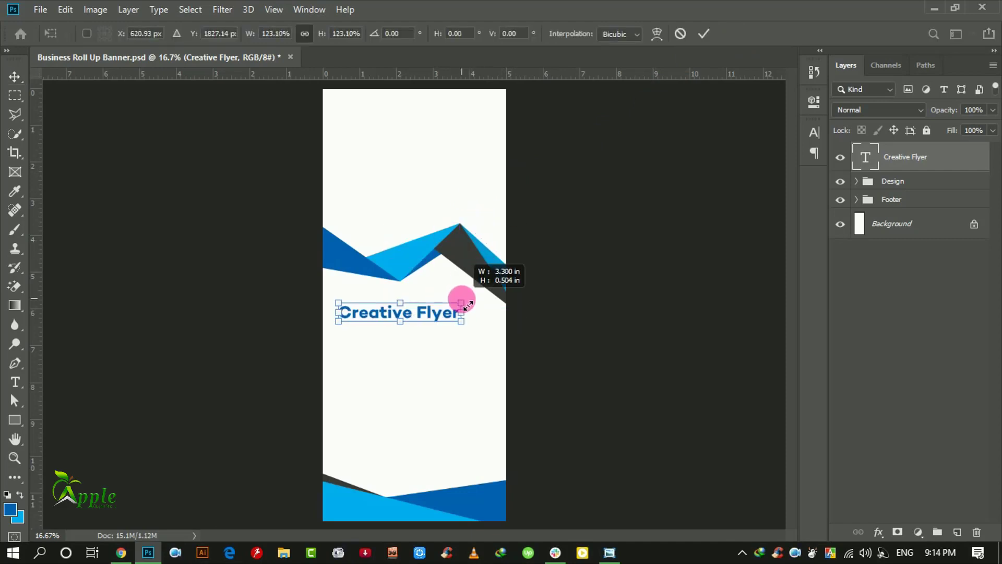
left_click(702, 35)
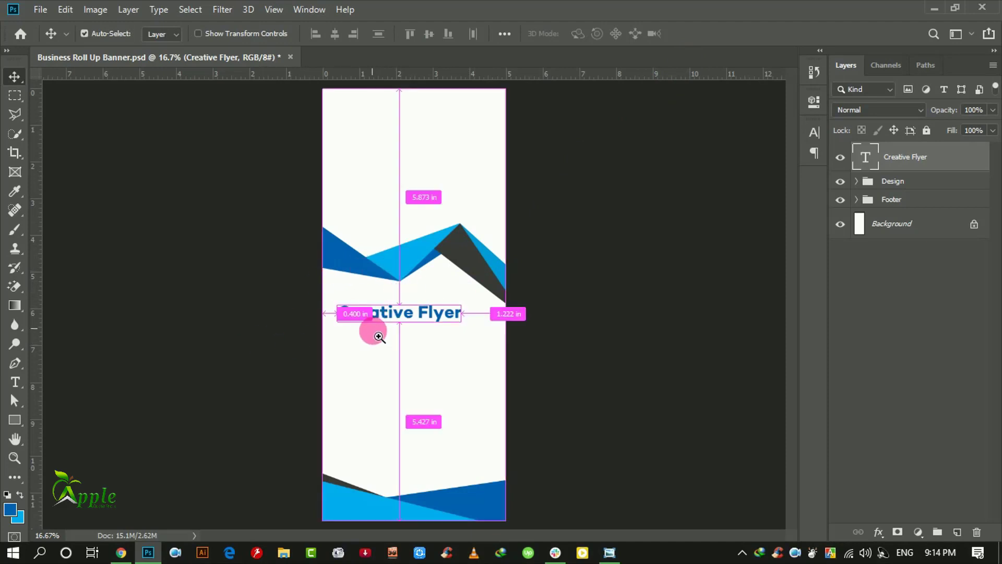
left_click(15, 382)
left_click_drag(338, 322, 488, 364)
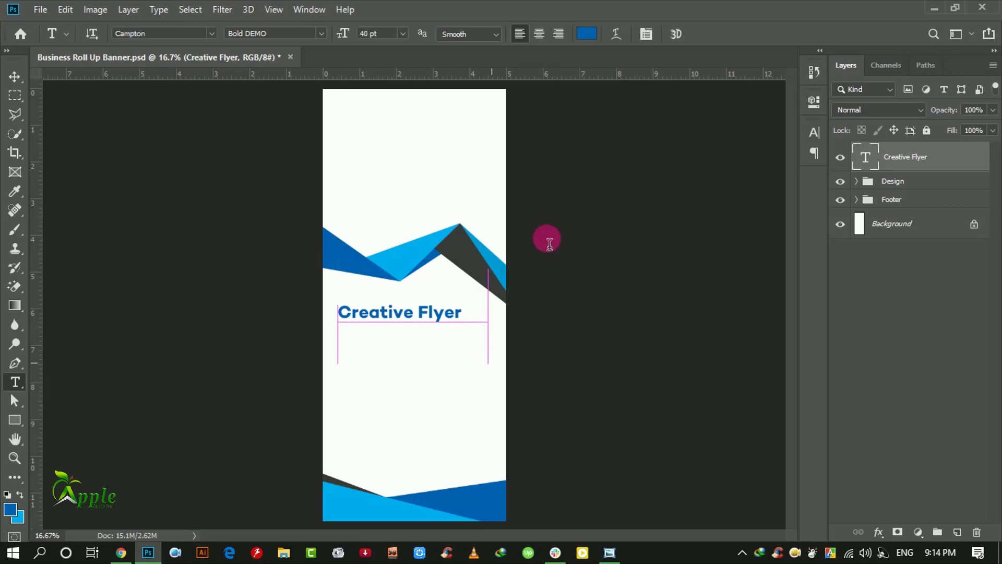
Step: Try paragraph size and leading values, then set the paragraph font to Abel
left_click(813, 132)
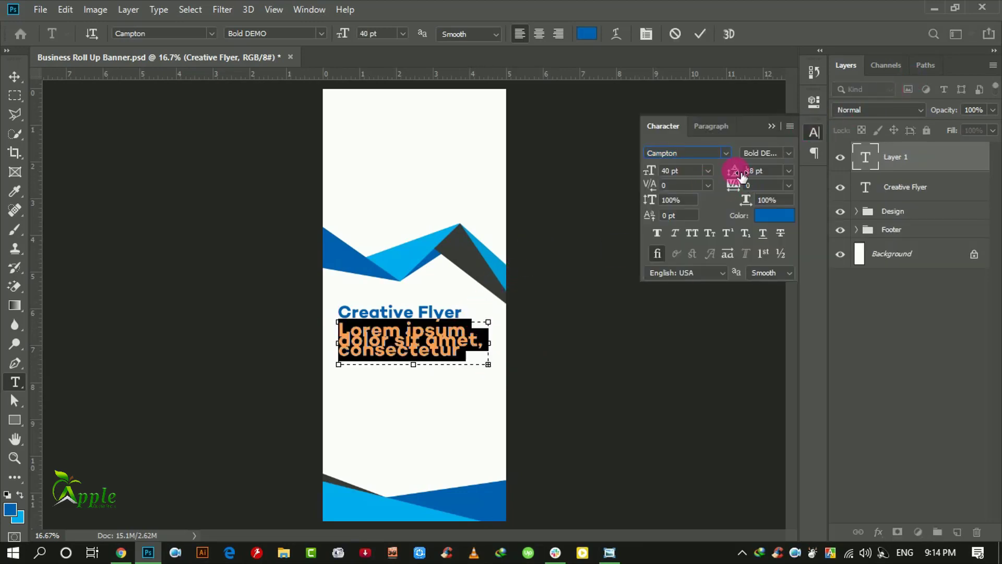
left_click_drag(741, 176, 733, 183)
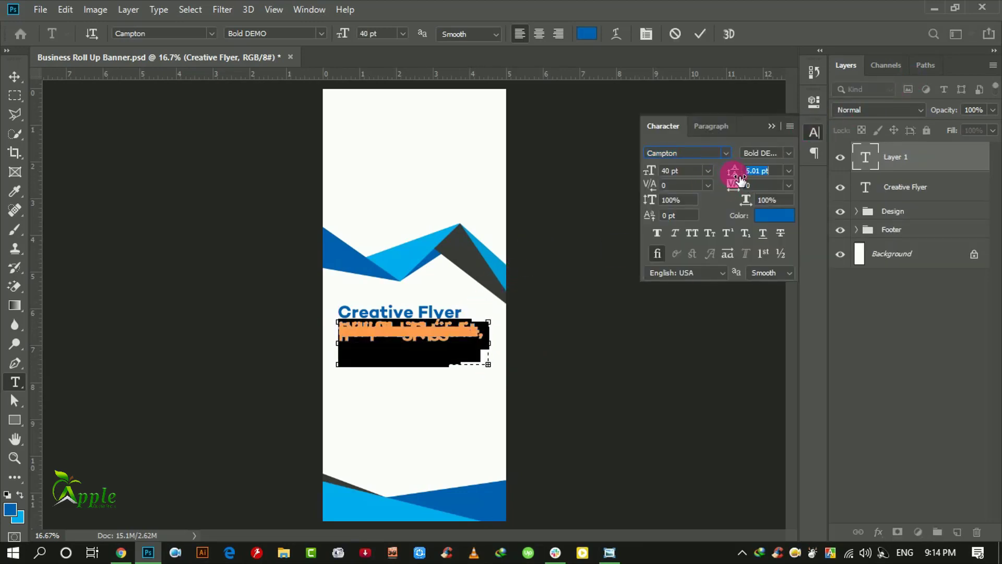
left_click_drag(650, 171, 643, 168)
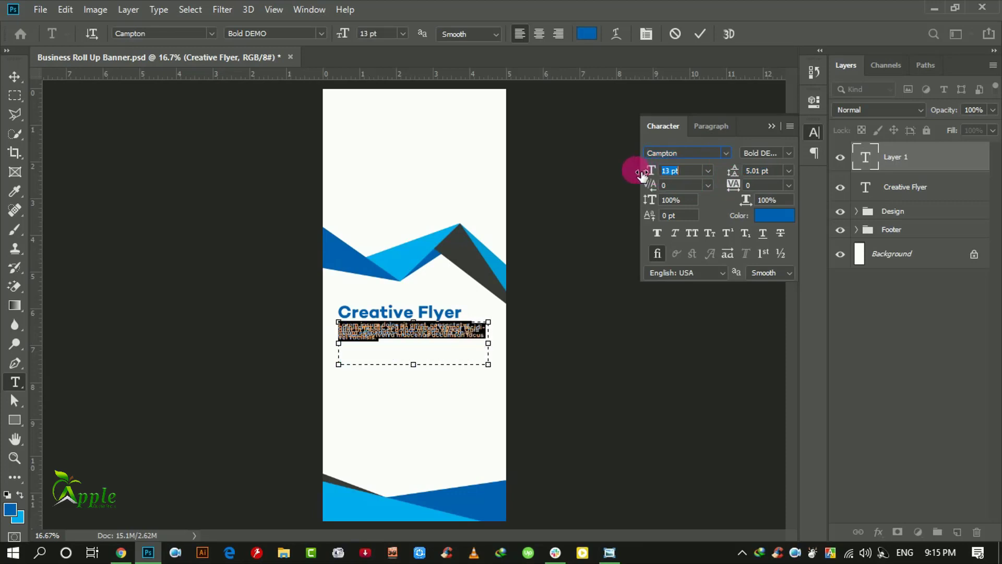
left_click_drag(742, 176, 748, 177)
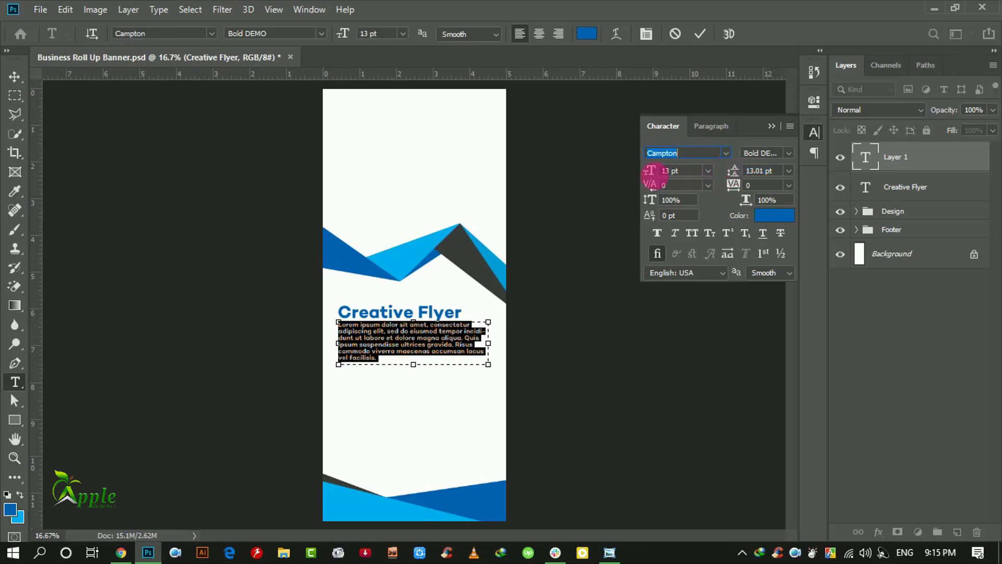
left_click_drag(651, 173, 663, 180)
left_click(728, 153)
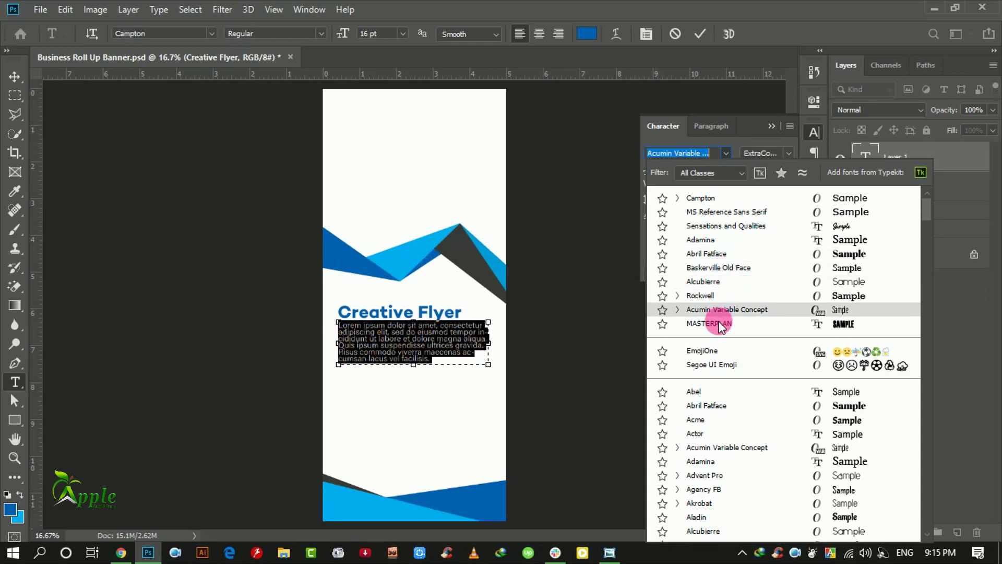
left_click(716, 393)
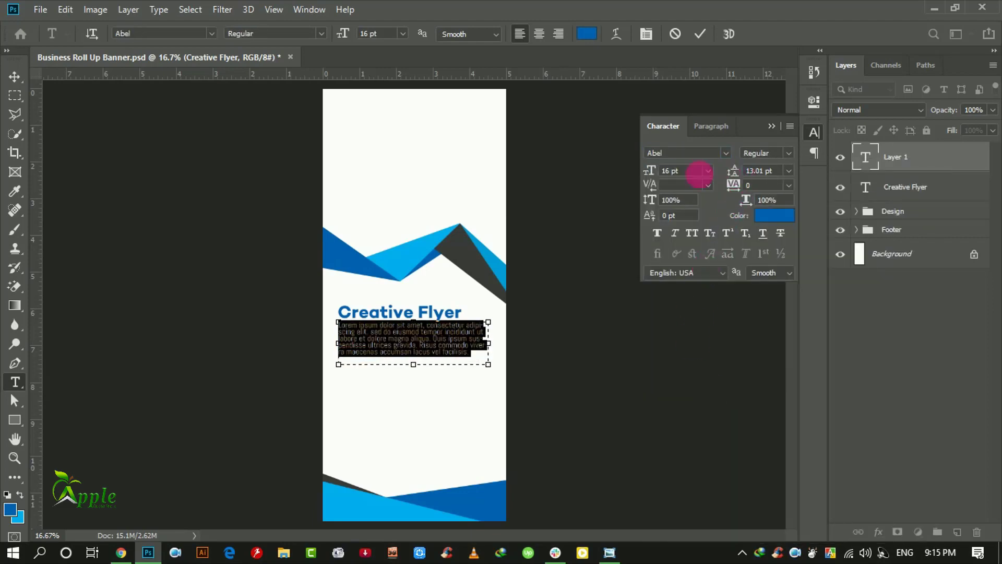
Step: Set the paragraph text to 20 pt with 20 pt leading
left_click(648, 172)
type("20")
key("Return")
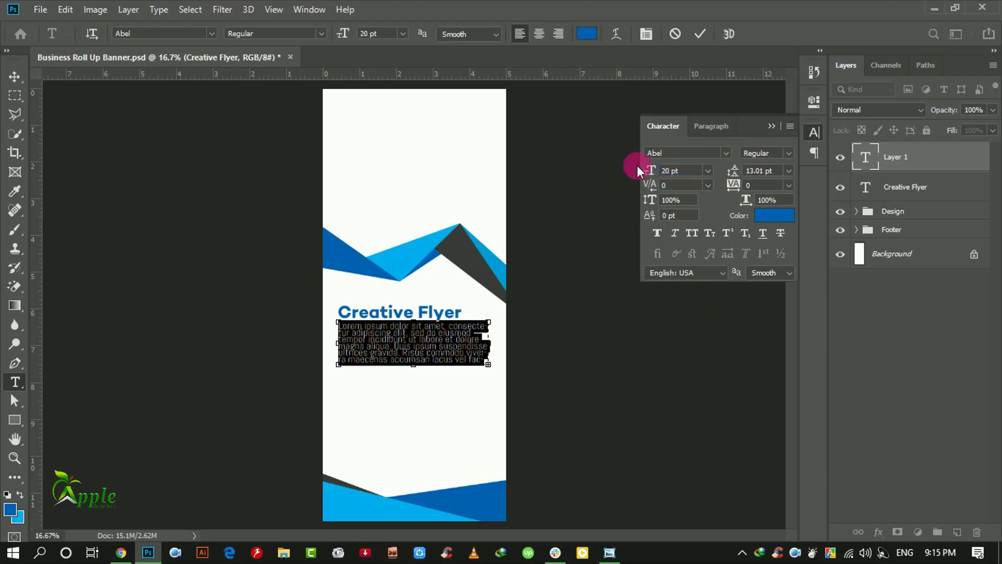
left_click(769, 172)
key("Return")
left_click(764, 176)
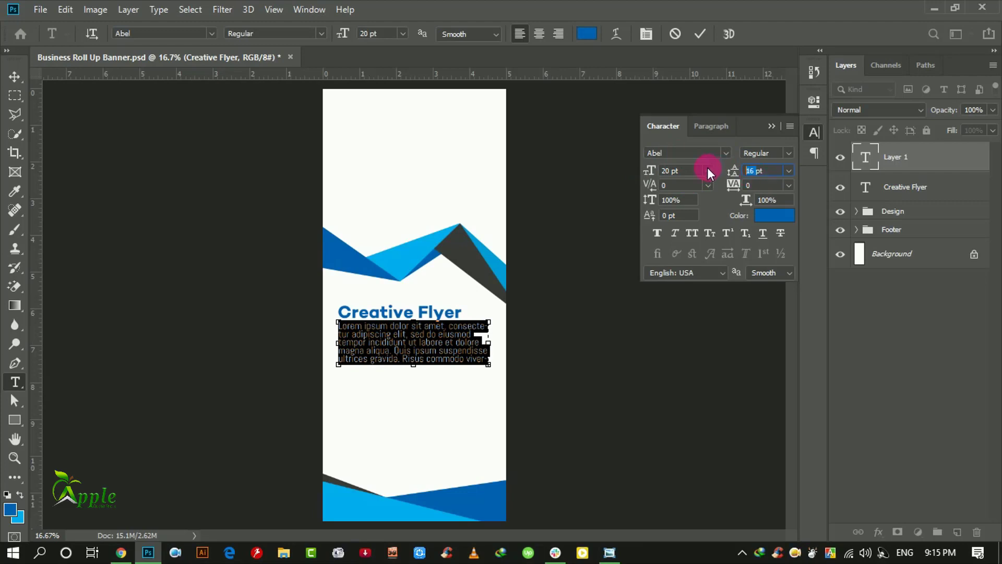
type("20")
key("Return")
Step: Break the line after 'labore' and shorten the text box to hide the fourth line
left_click(439, 345)
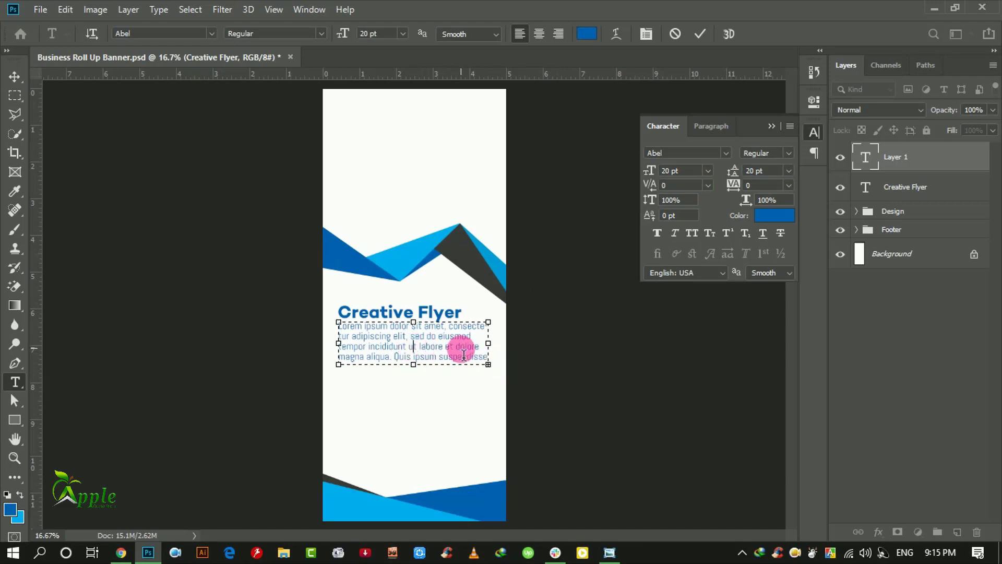
key("Return")
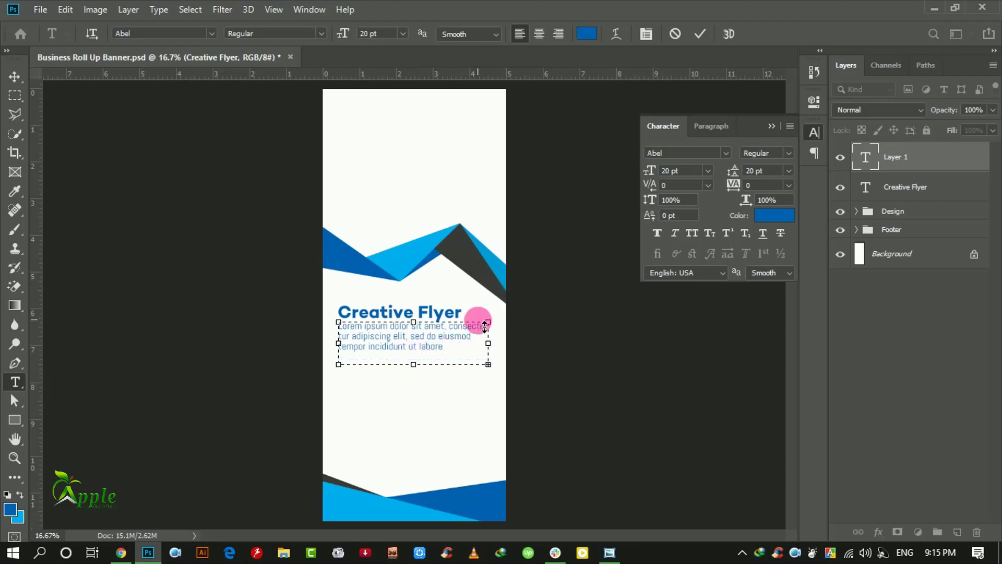
left_click_drag(414, 365, 411, 354)
Step: Commit the paragraph, nudge it down slightly, and set its leading to 22 pt
left_click(701, 34)
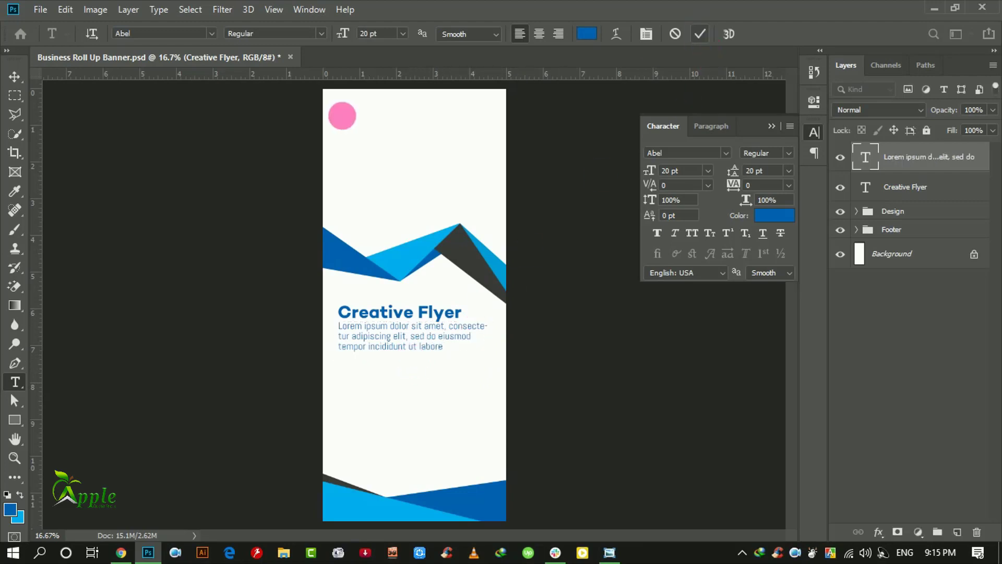
key("v")
key("shift+Down")
key("shift+Down")
key("shift+Down")
left_click_drag(186, 168, 187, 170)
left_click(753, 173)
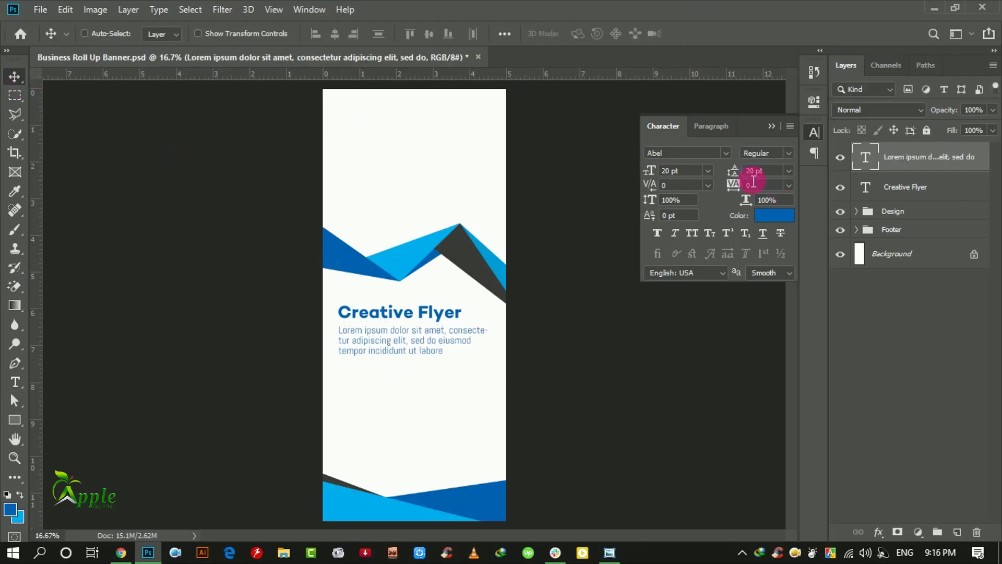
type("22")
key("Return")
Step: Set the body text colour to near-black 020202
left_click(741, 214)
left_click(476, 256)
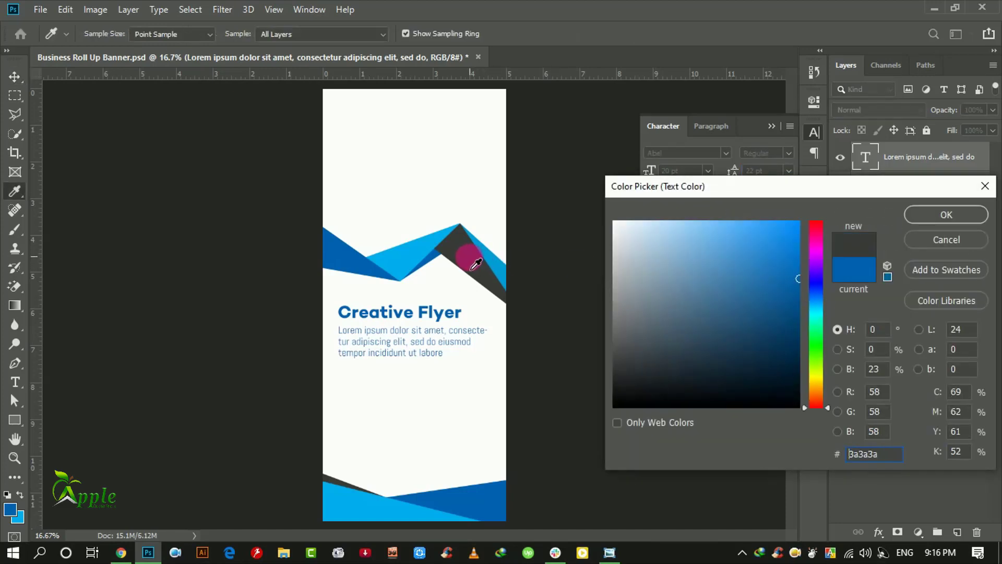
left_click_drag(637, 373, 612, 406)
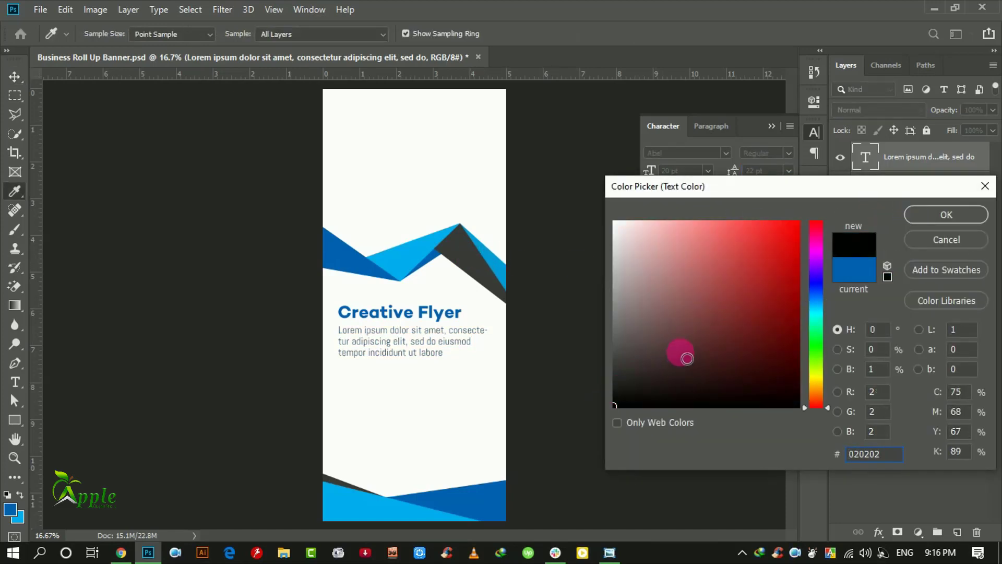
left_click(960, 218)
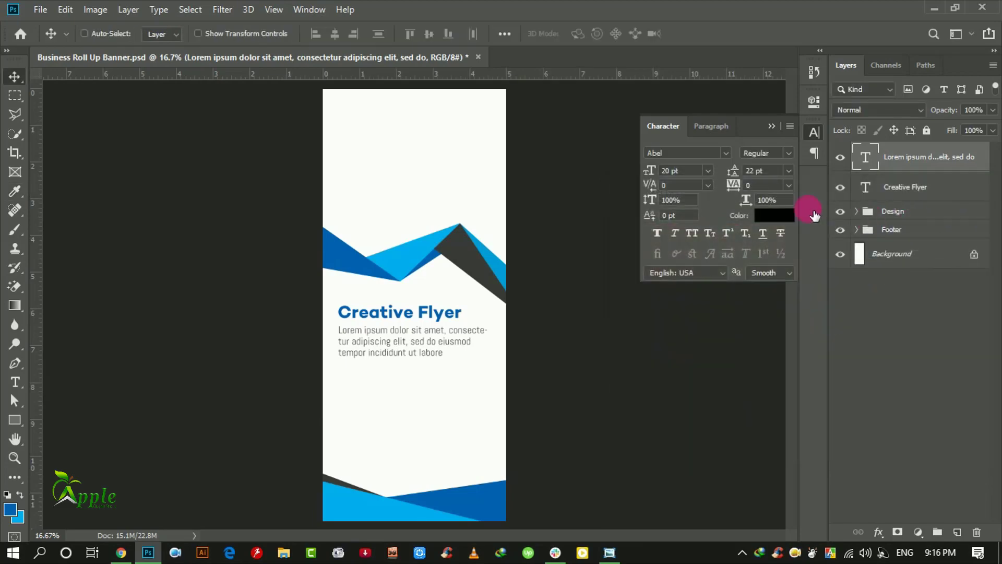
left_click(758, 222)
left_click(612, 395)
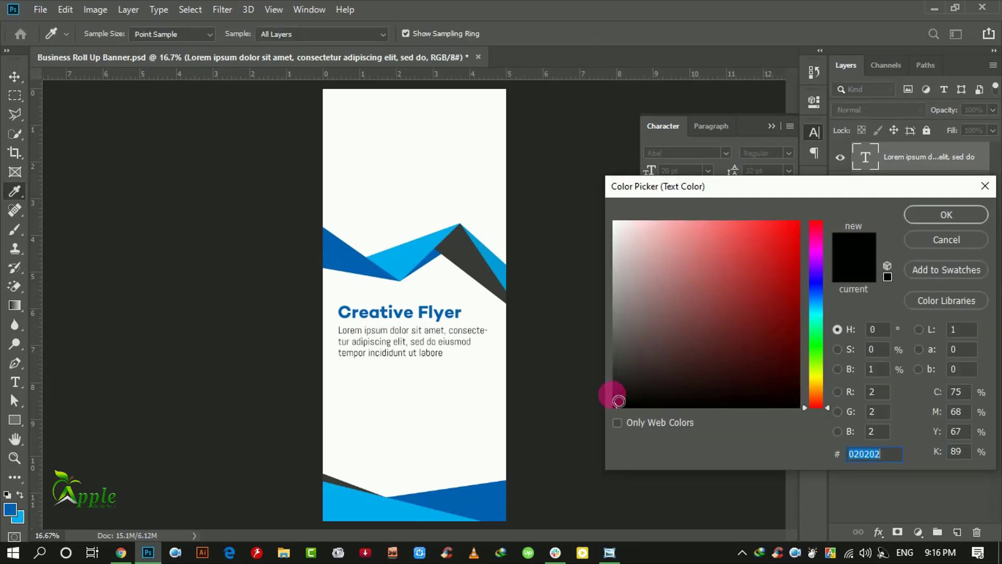
left_click(917, 211)
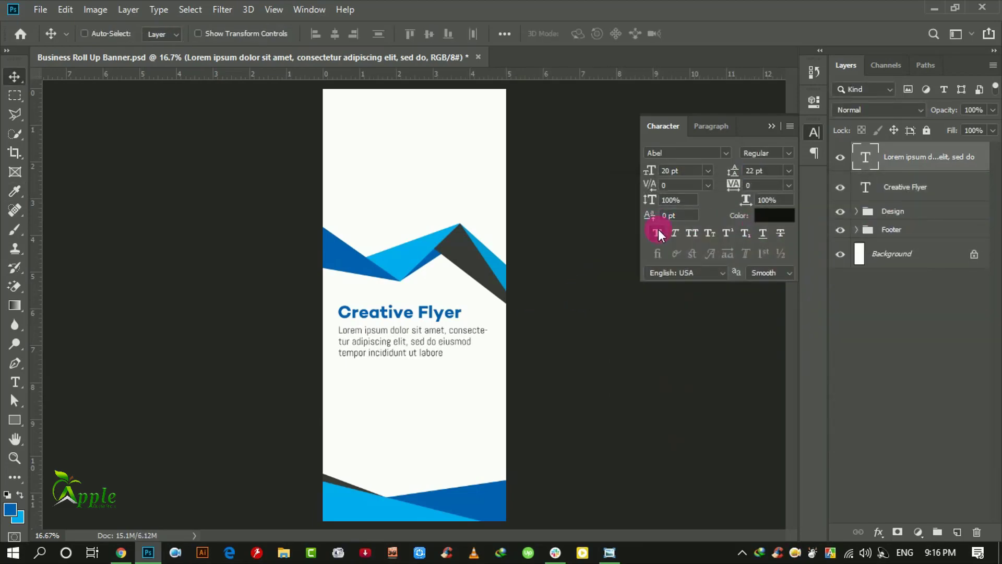
Step: Make the body text Faux Bold
left_click(657, 232)
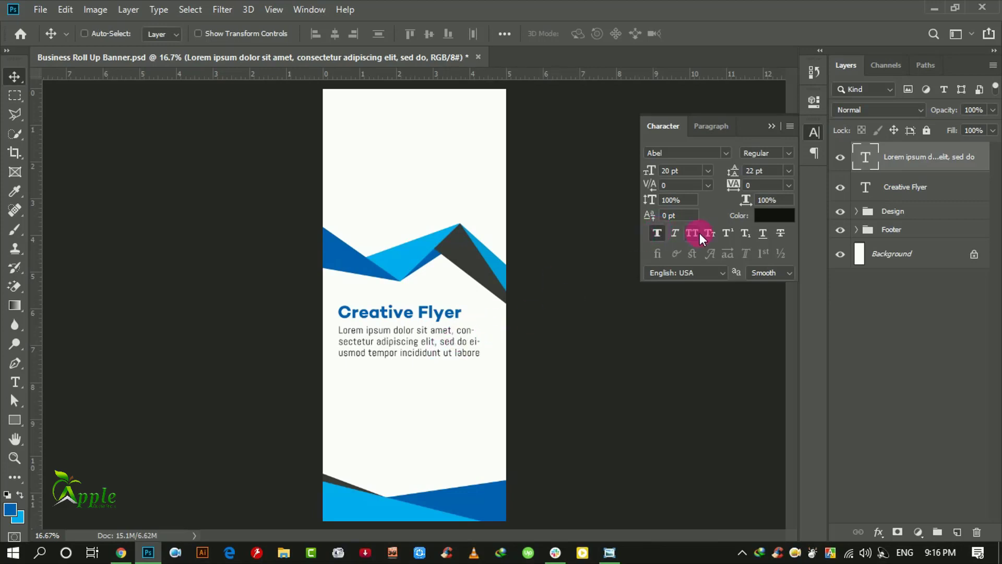
left_click(658, 235)
key("ctrl+plus")
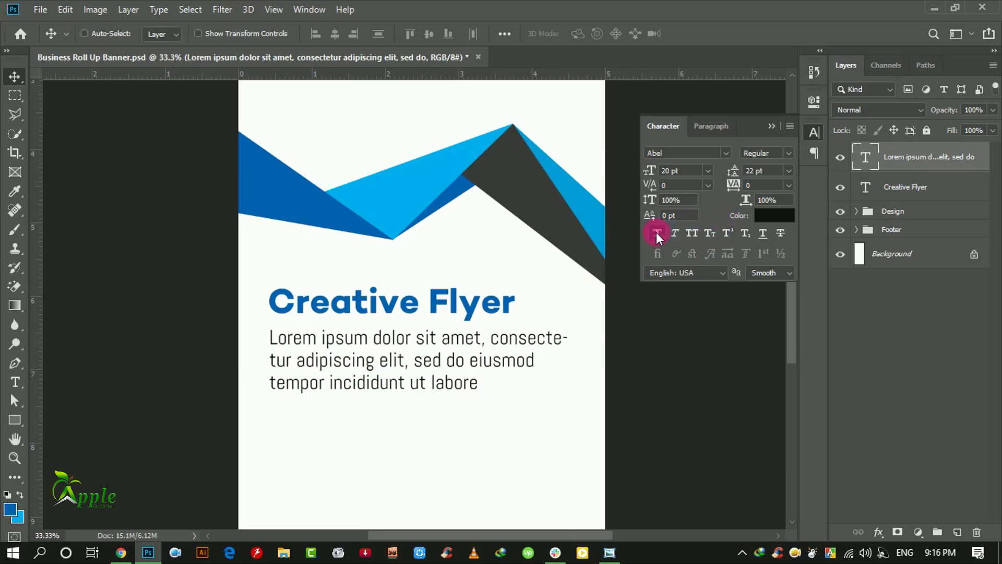
left_click(656, 233)
Step: Delete 'ut labore' from the body text and widen its text box
left_click(15, 381)
left_click(394, 386)
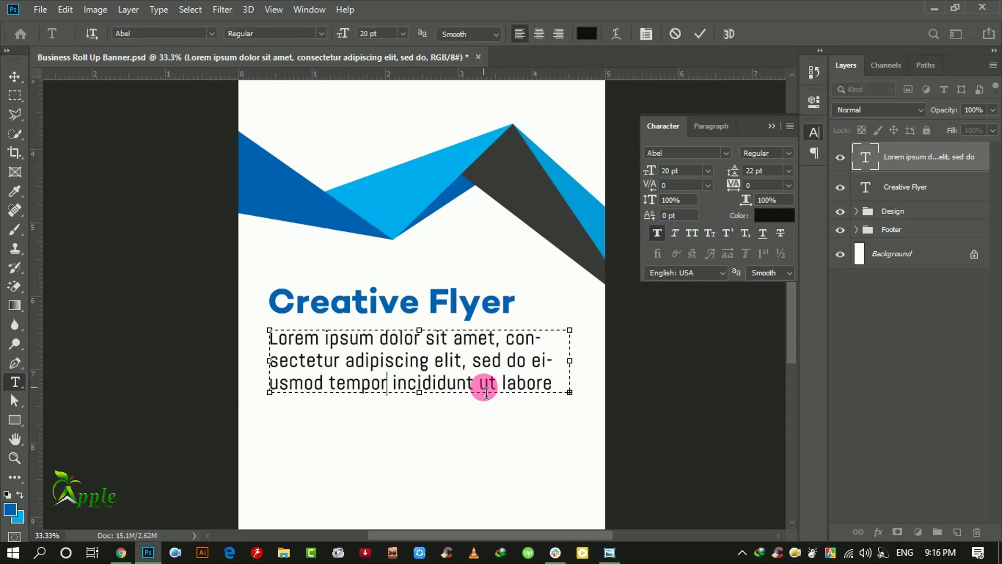
key("Delete")
mouse_move(473, 384)
left_mouse_down()
mouse_move(554, 384)
mouse_move(596, 360)
left_mouse_up()
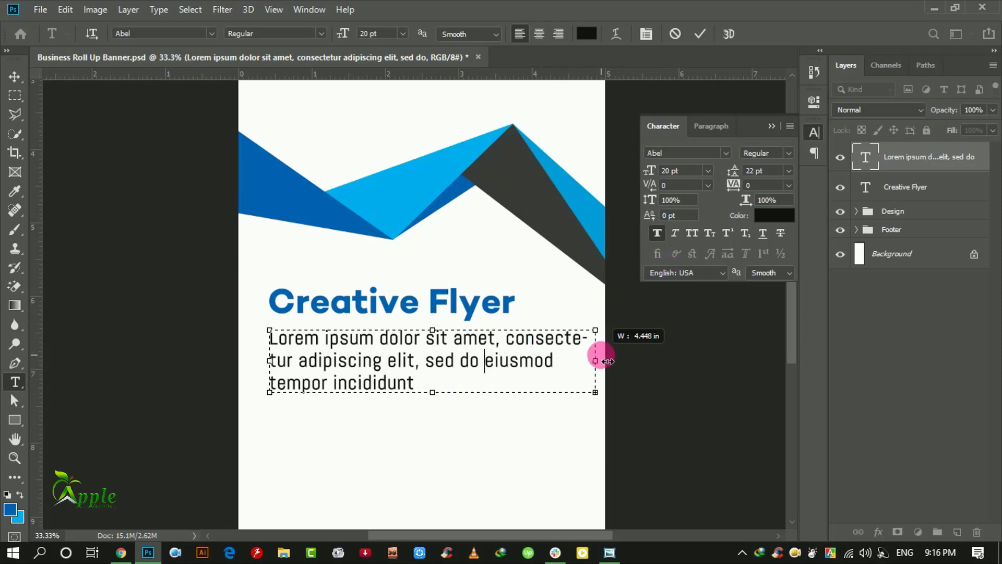
left_click_drag(604, 361, 608, 353)
left_click(700, 35)
key("ctrl+minus")
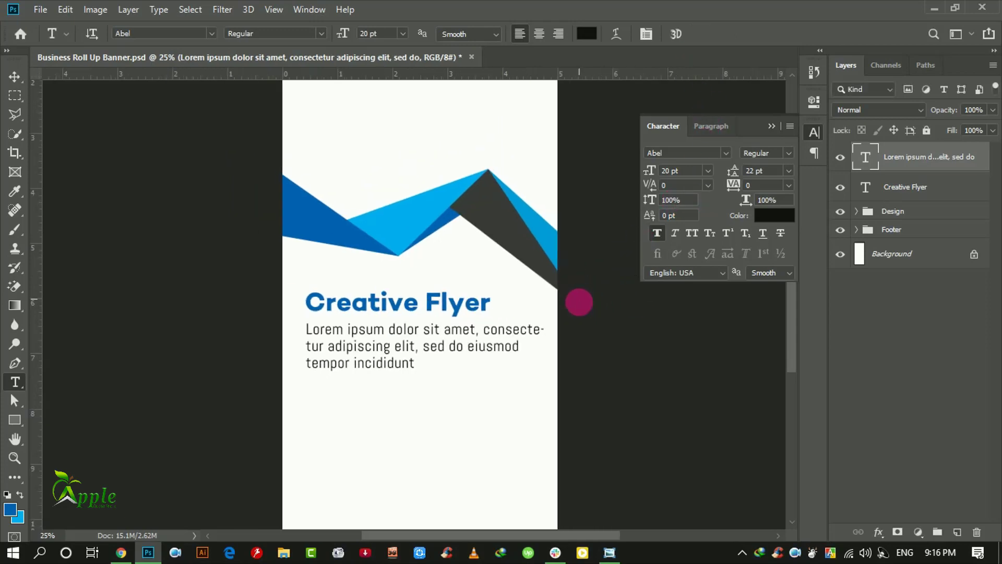
Step: Scale the body text down to about 91% and nudge it into place
key("ctrl+t")
left_click_drag(547, 368, 549, 346)
left_click(702, 36)
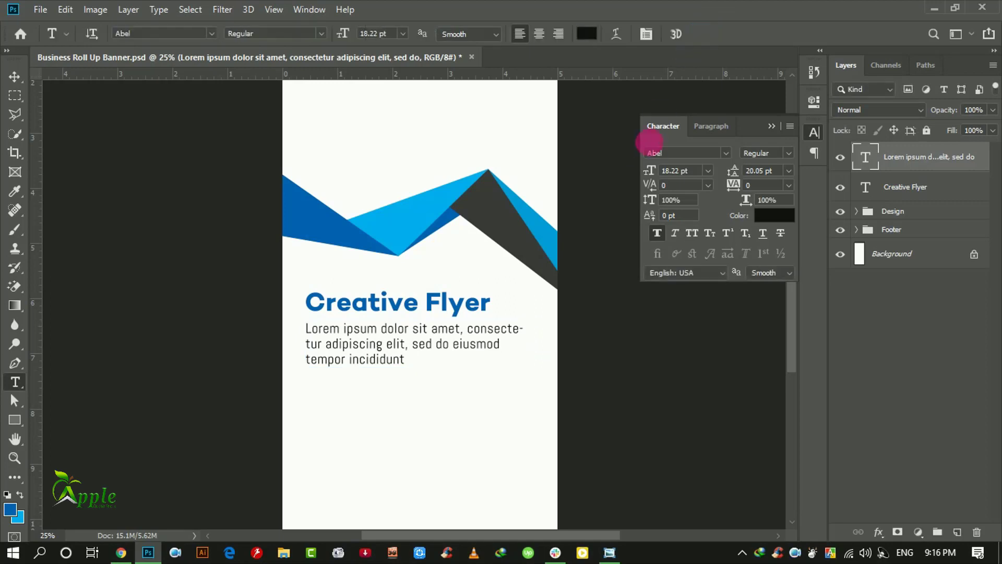
left_click(15, 76)
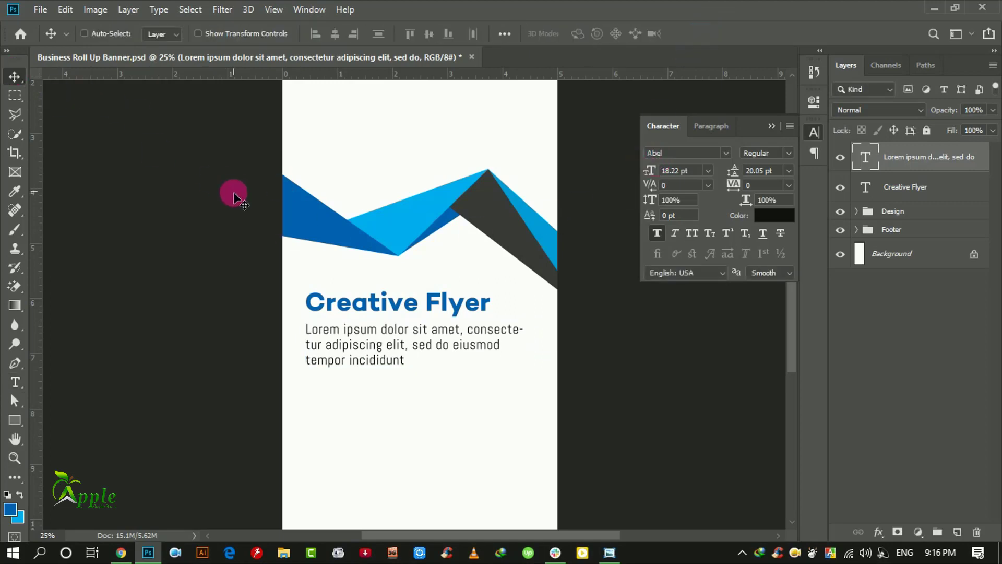
left_click_drag(342, 227, 343, 227)
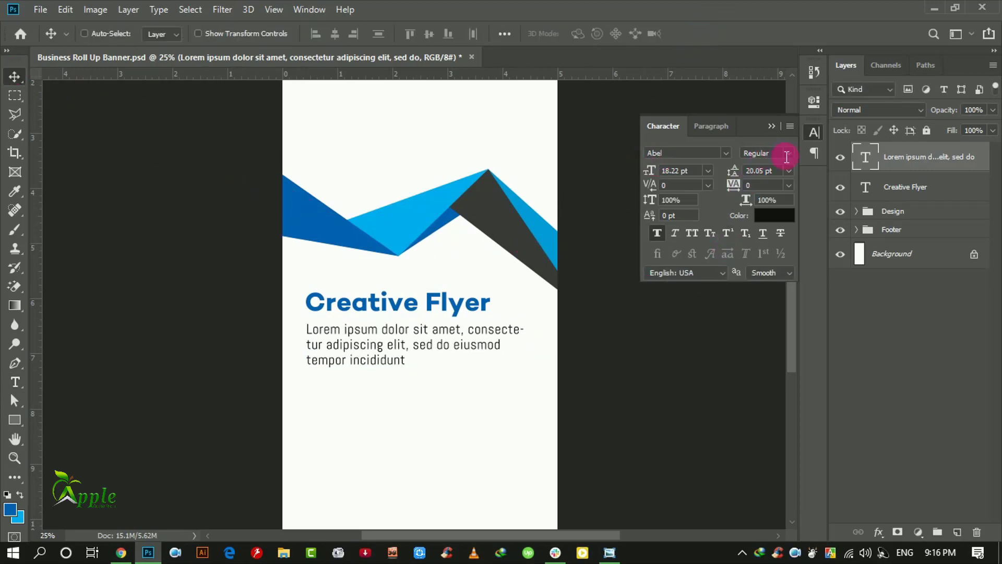
key("ctrl+minus")
key("ctrl+minus")
key("ctrl+plus")
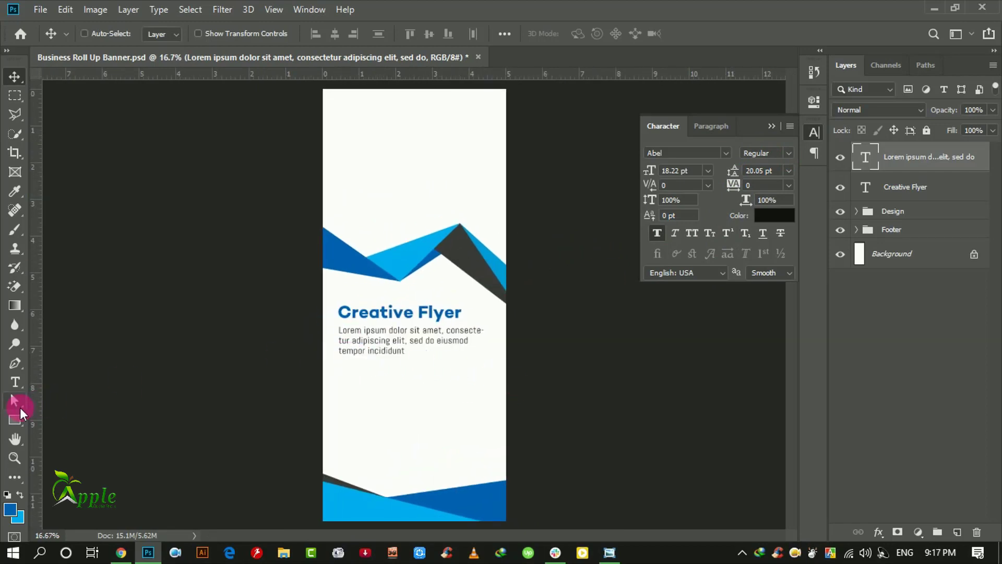
Step: Recheck and commit the body text, then close the Character panel
left_click(15, 382)
left_click(480, 330)
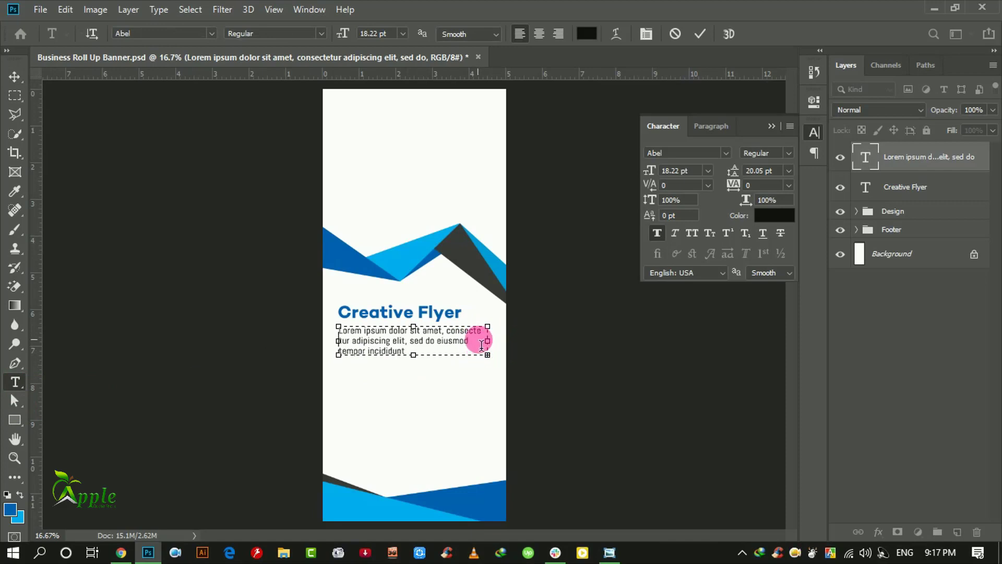
left_click(697, 34)
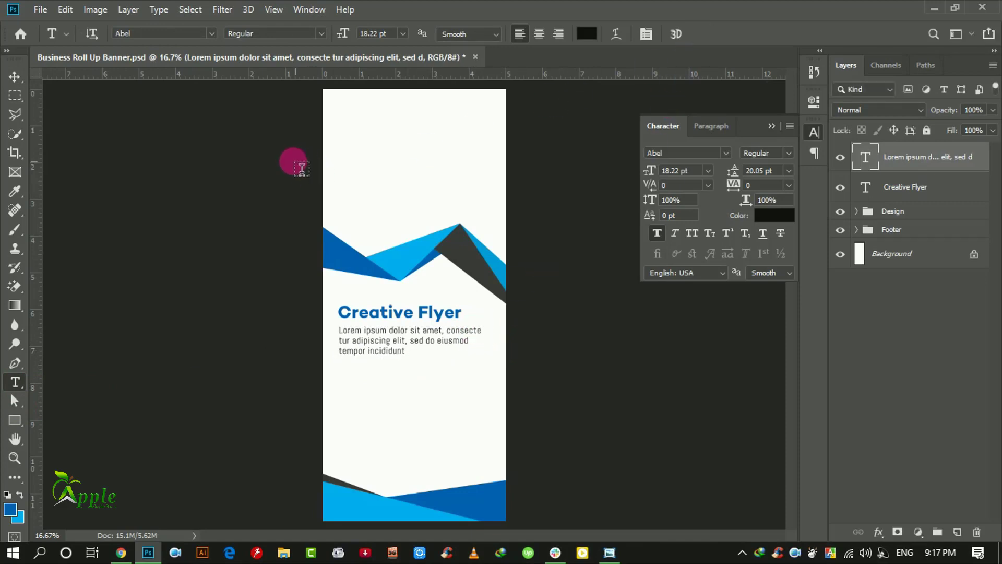
left_click(14, 76)
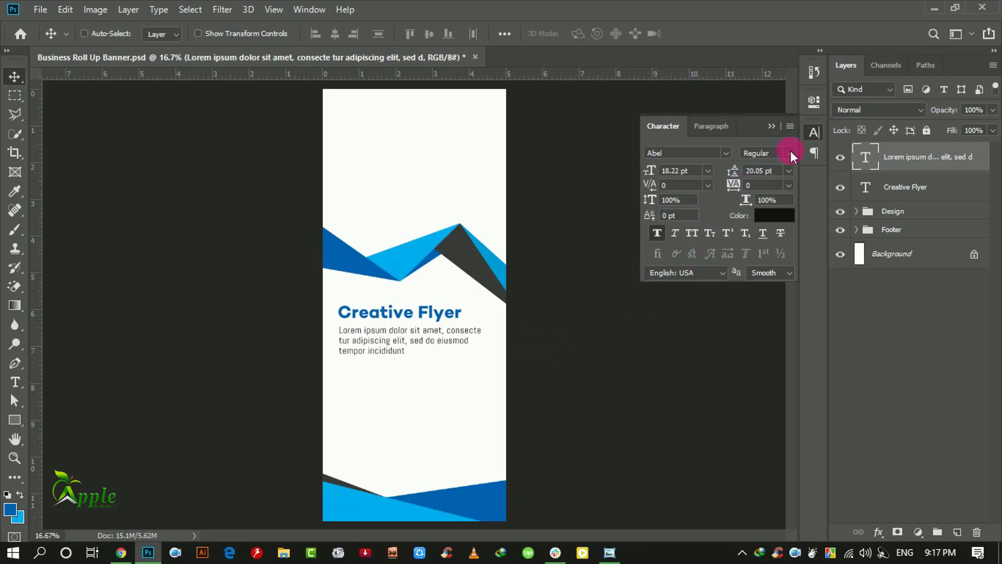
left_click(774, 126)
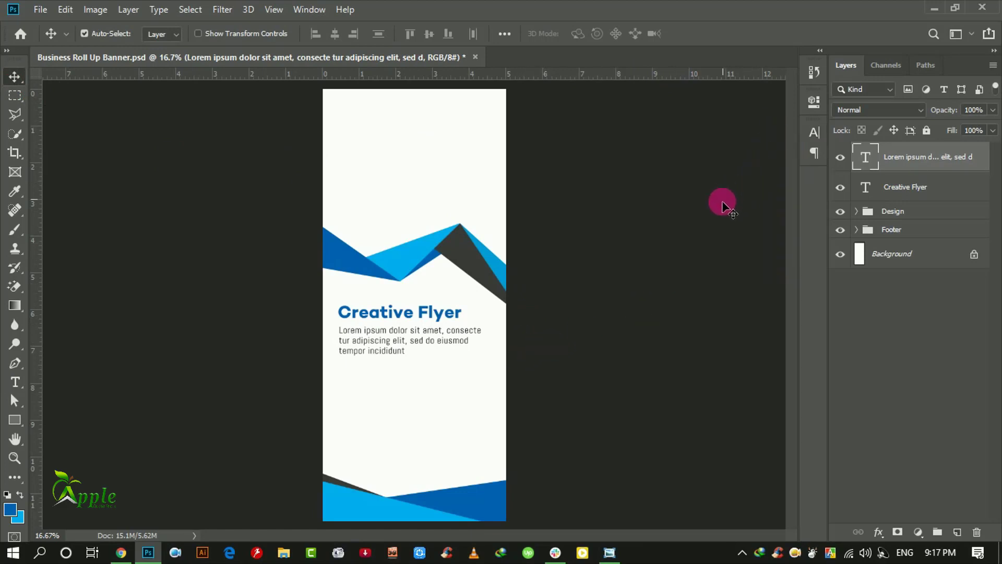
key("ctrl")
Step: Group the heading and body text layers and move the group lower
left_click(906, 187, "ctrl")
key("ctrl+g")
left_click(856, 151)
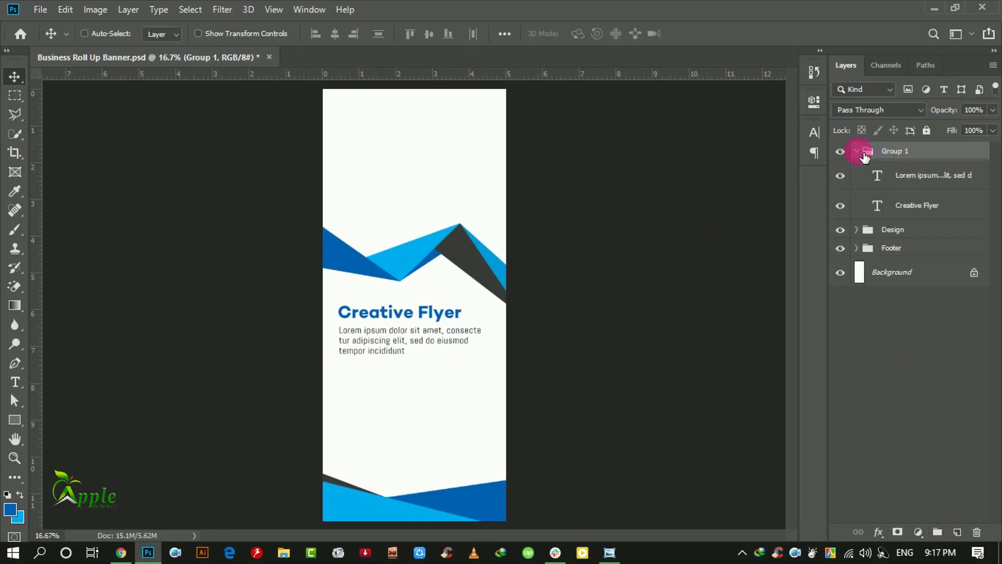
key("shift+Down")
key("shift+Down")
key("shift+Down")
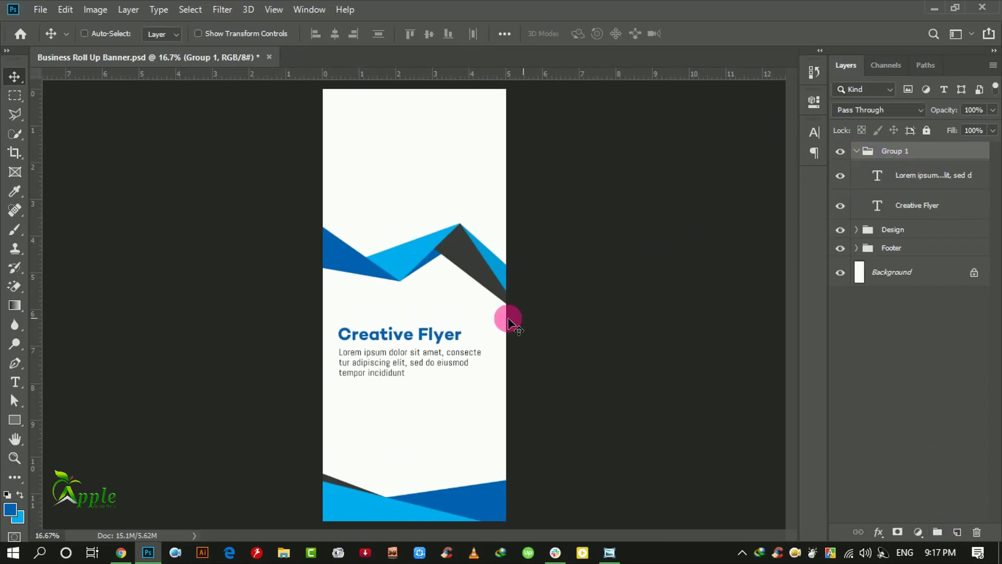
Step: Add a dark all-caps 'FREE GRAPHIC TUTORIAL' tagline above the heading
left_click(15, 381)
left_click(342, 314)
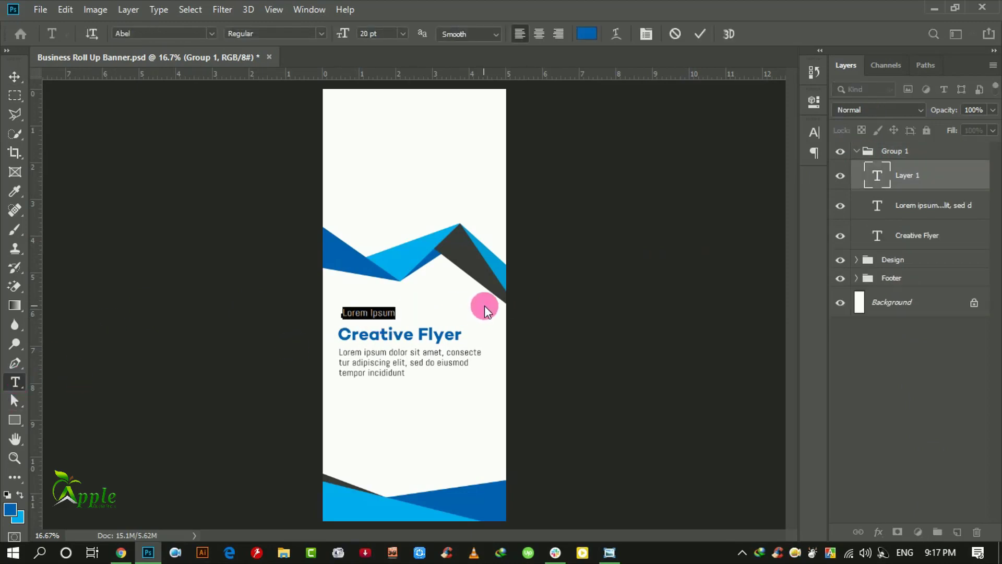
type("Fre")
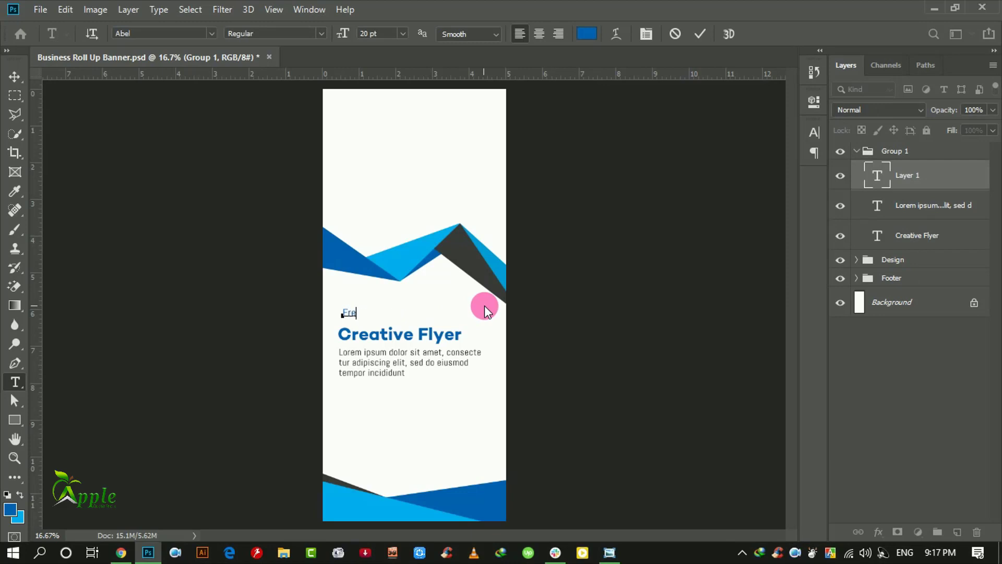
type("e Grap")
type("hic Tut")
type("orial")
key("ctrl+a")
left_click(814, 132)
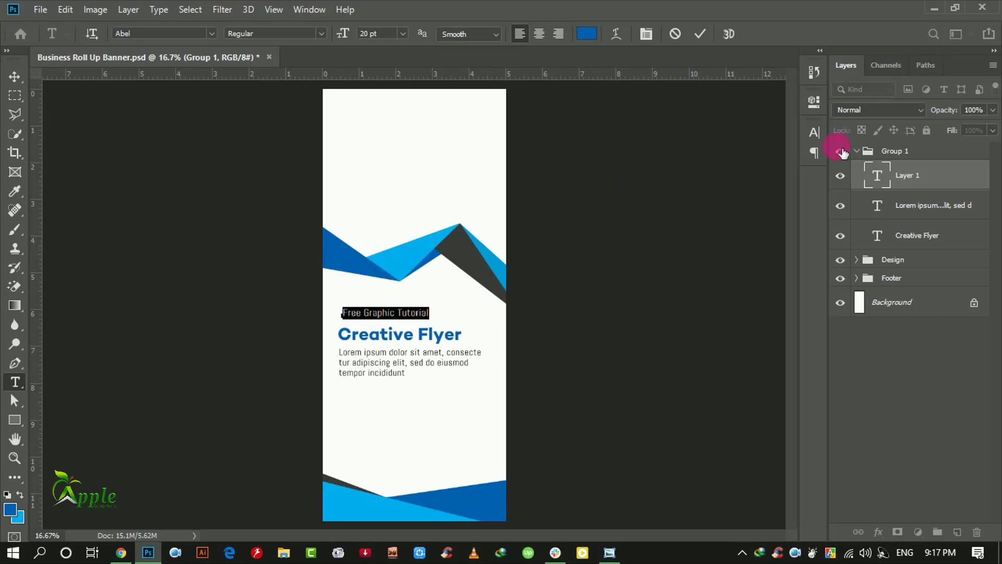
left_click(772, 215)
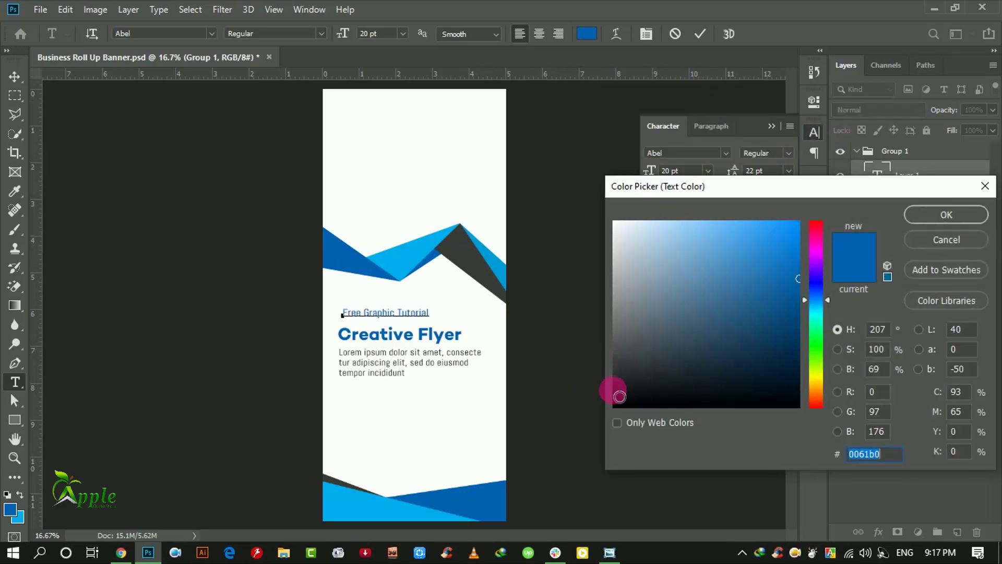
left_click(620, 396)
left_click(934, 217)
left_click(700, 33)
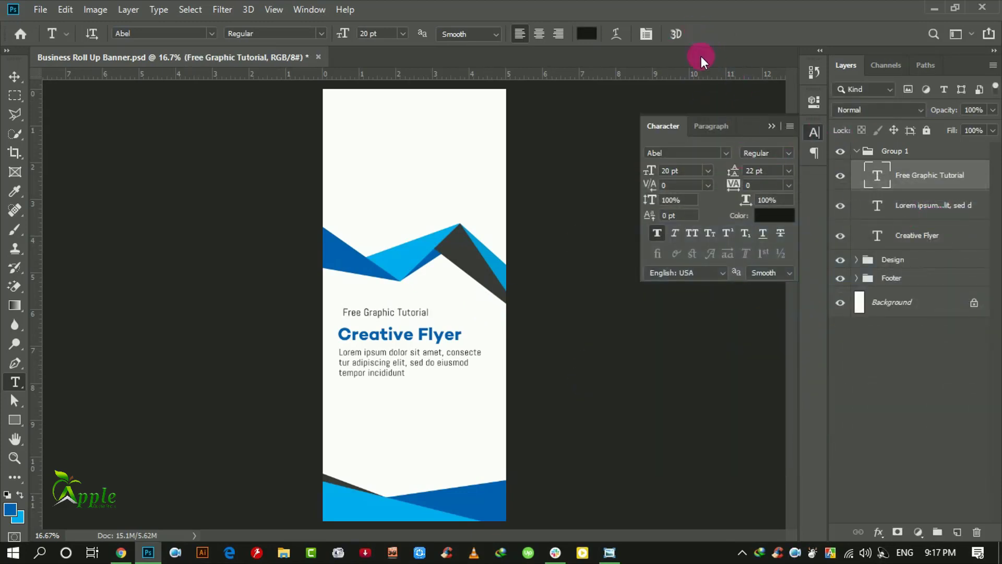
left_click(693, 233)
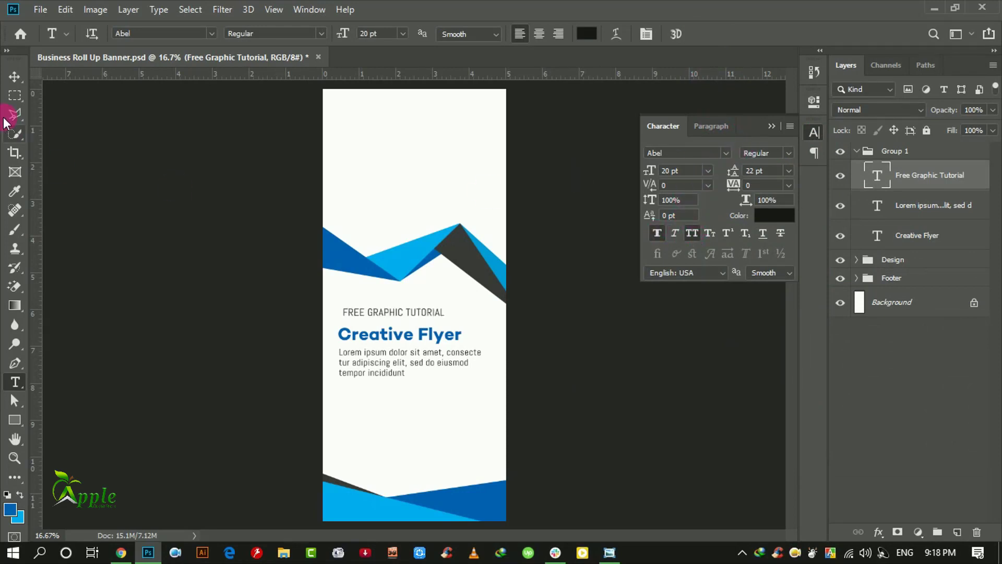
Step: Move the 'FREE GRAPHIC TUTORIAL' tagline above the heading, aligned with its left edge
left_click(15, 76)
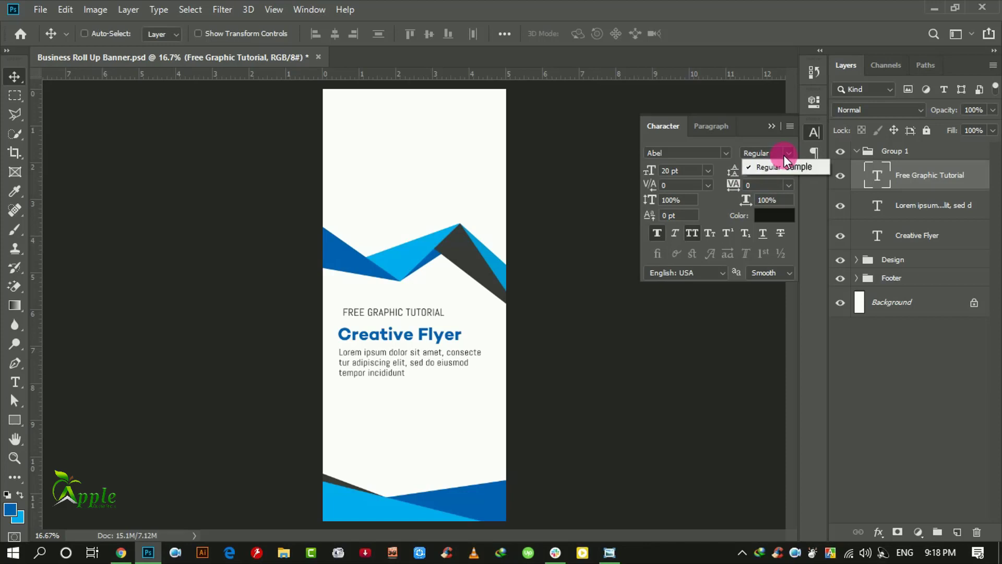
left_click_drag(365, 313, 368, 333)
left_click(368, 332, "ctrl")
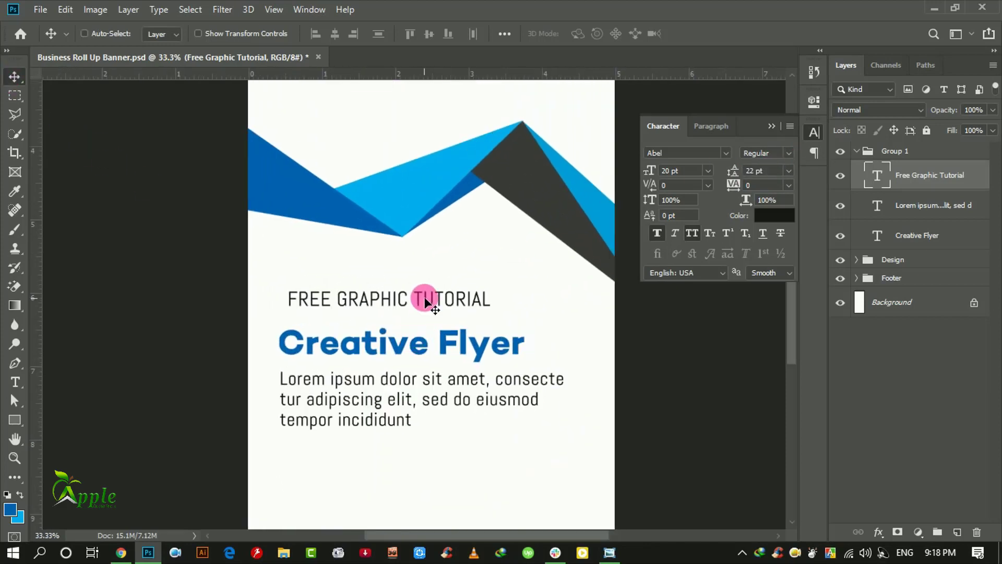
left_click_drag(425, 303, 416, 311)
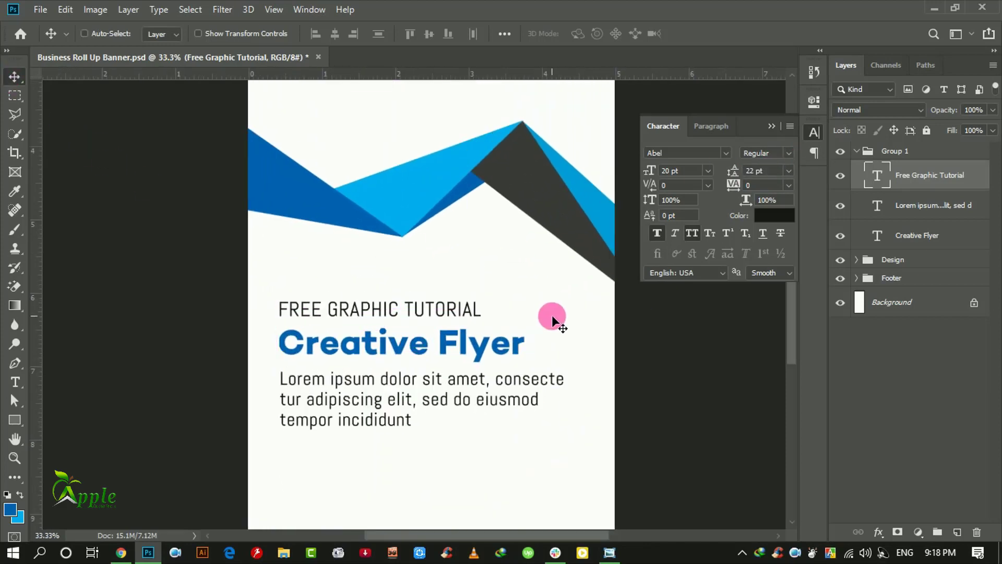
Step: Set the tagline font to Rockwell and scale it down to fit above the heading
left_click(726, 152)
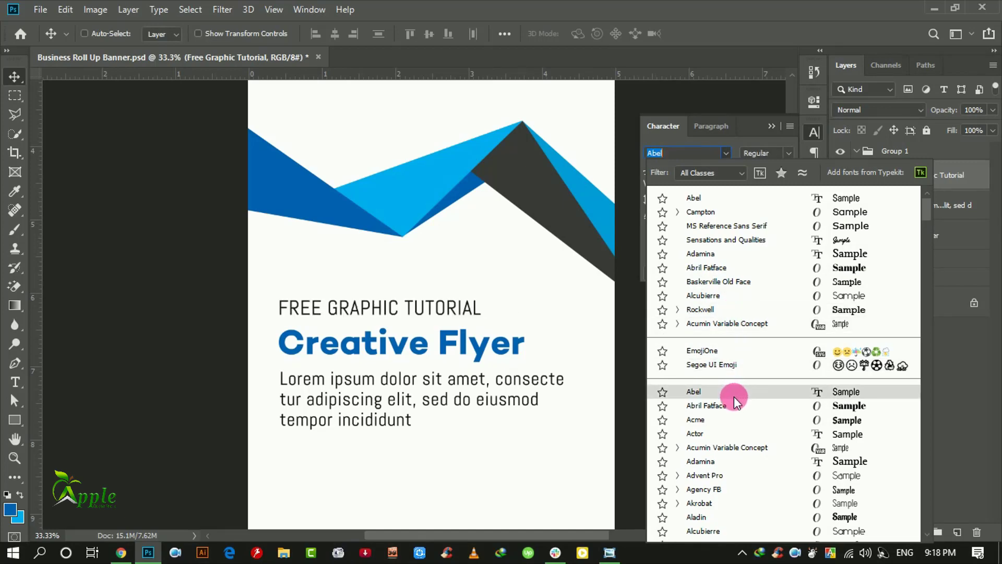
left_click(727, 311)
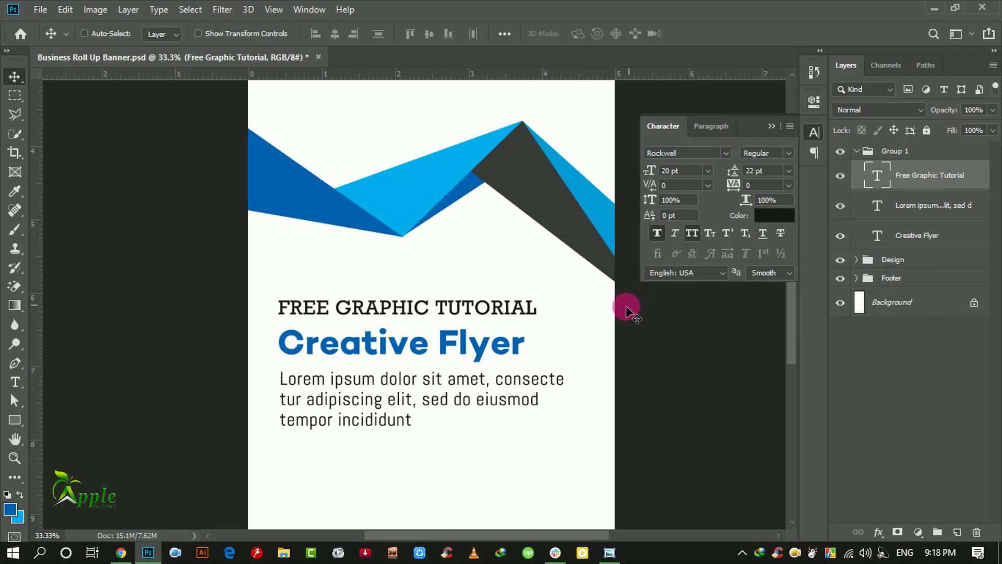
key("ctrl+t")
left_click_drag(537, 297, 503, 307)
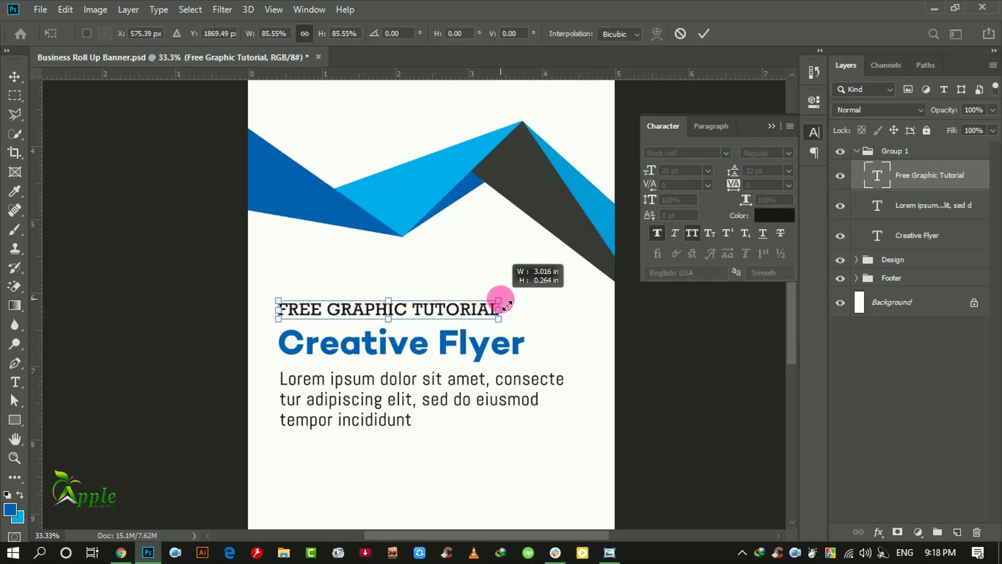
left_click(703, 33)
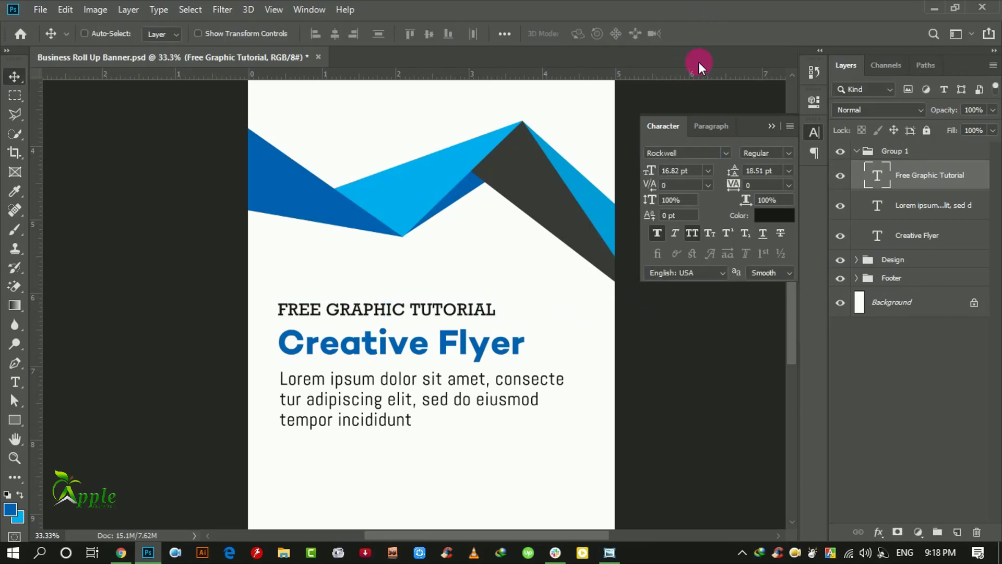
Step: Collapse the Character panel and pan down to the banner's lower blue shapes
key("ctrl+minus")
key("ctrl+minus")
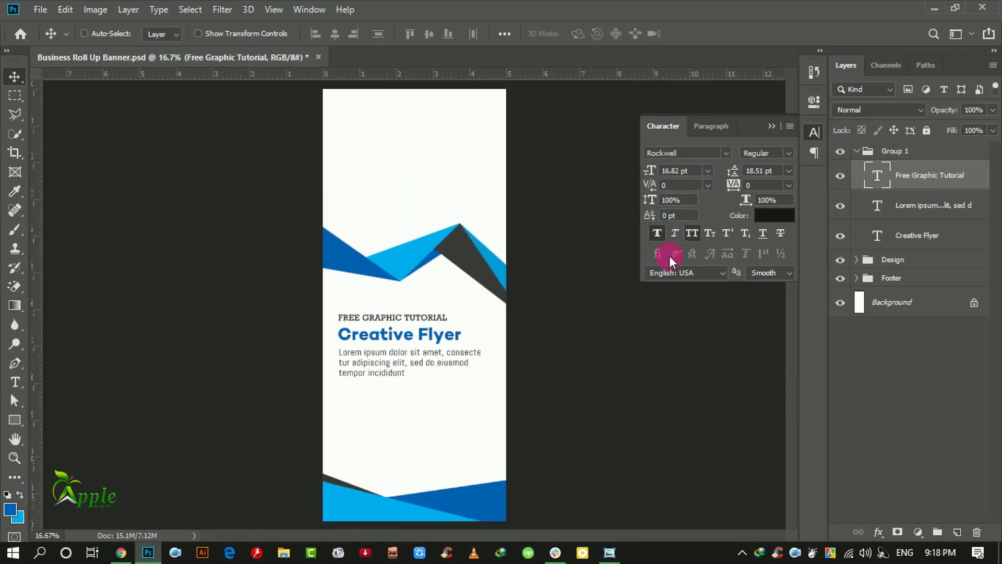
left_click(771, 126)
key("ctrl+plus")
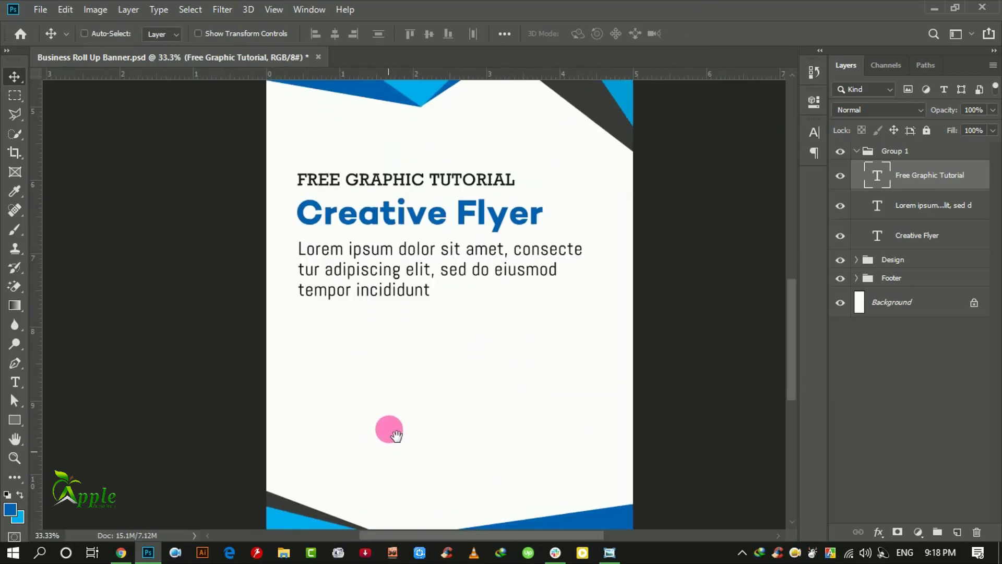
mouse_move(363, 397)
left_mouse_down()
mouse_move(399, 444)
mouse_move(385, 383)
left_mouse_up()
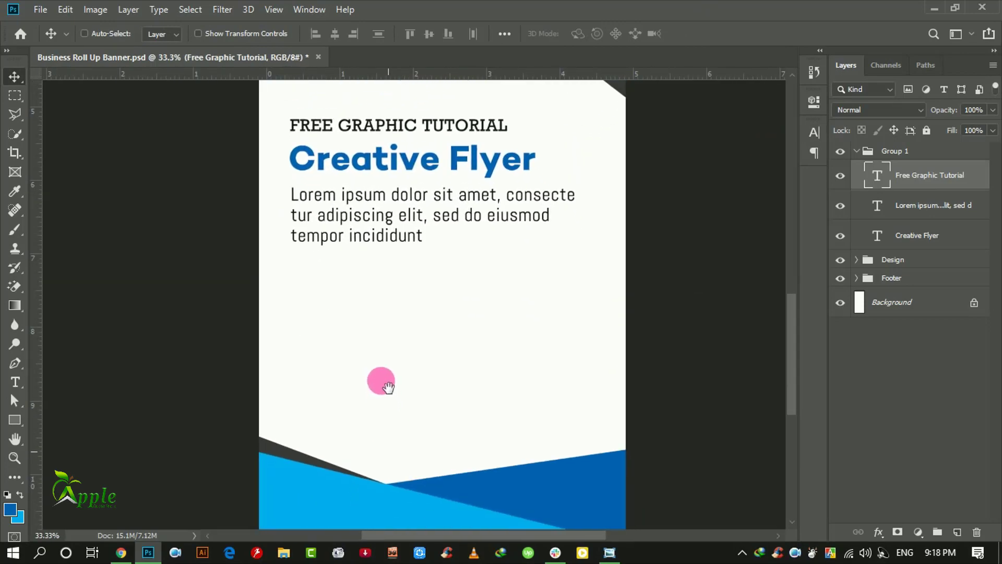
mouse_move(510, 402)
left_mouse_down()
mouse_move(489, 419)
mouse_move(481, 379)
left_mouse_up()
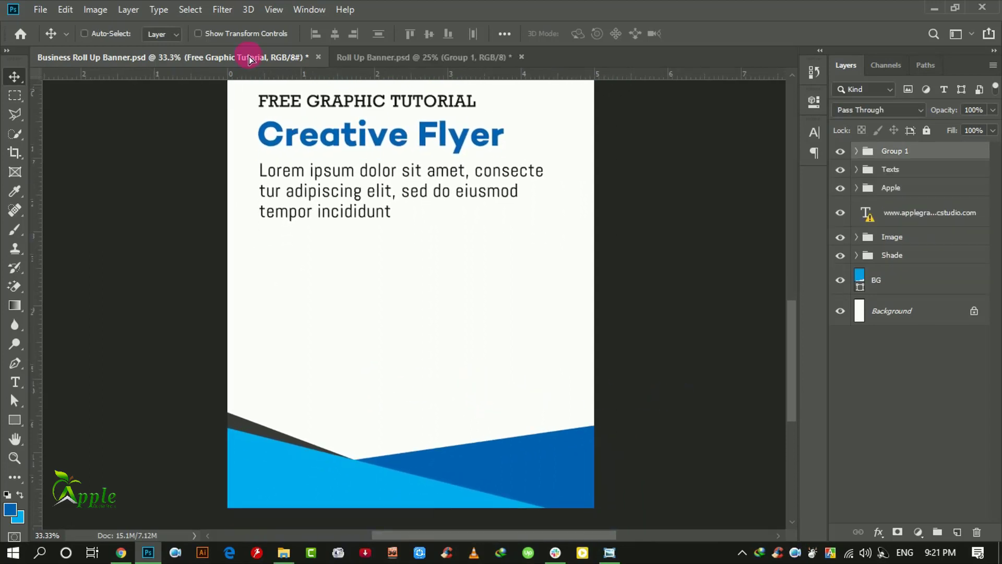
Step: Place the icon and contact group into the banner below the body text
left_click(423, 327, "ctrl")
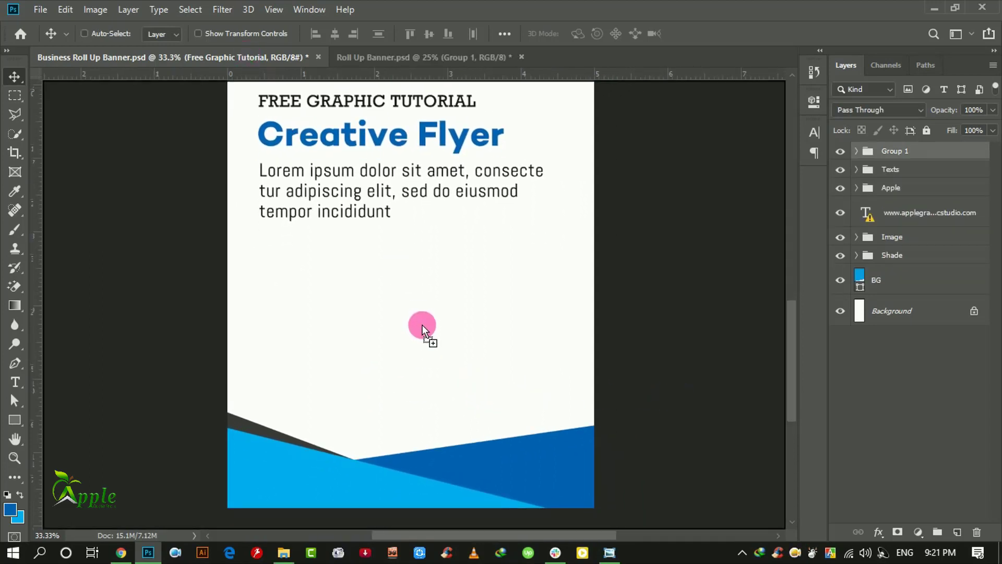
key("ctrl+minus")
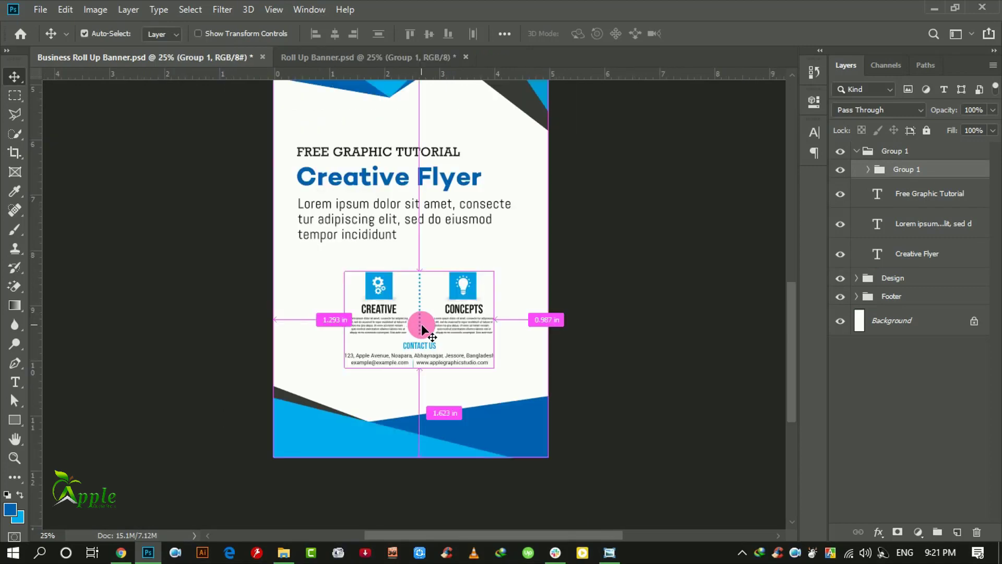
key("ctrl+minus")
left_click_drag(421, 325, 444, 447)
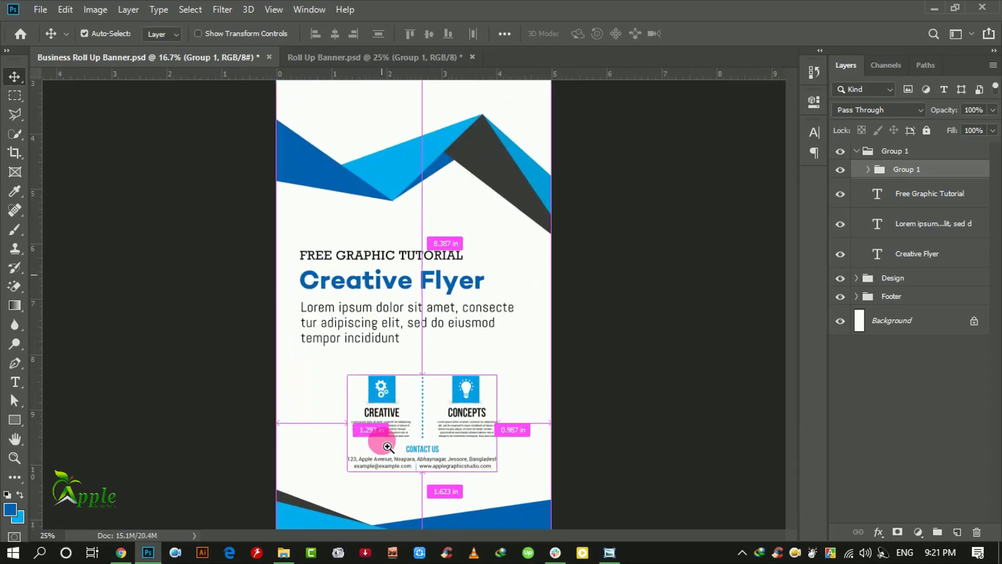
key("ctrl+plus")
key("ctrl+plus")
Step: Centre the icon block horizontally on the canvas using Select All and Align Horizontal Centers, then deselect
left_click(190, 10)
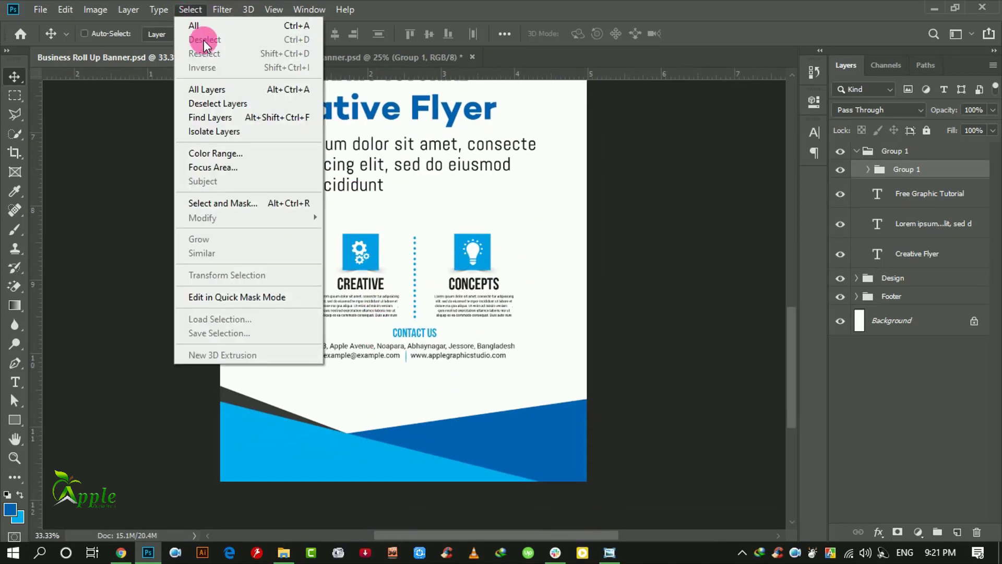
left_click(337, 35)
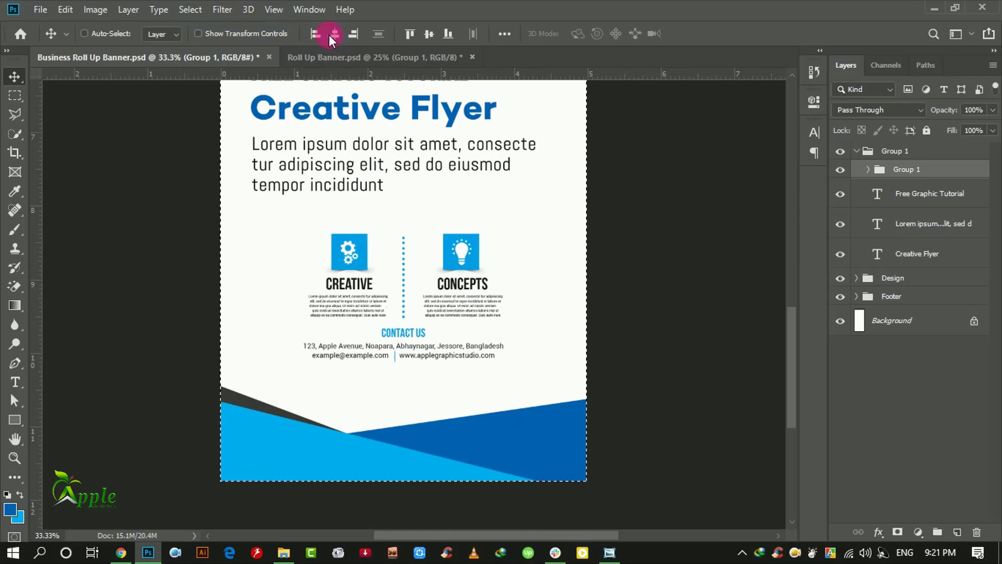
left_click(190, 10)
left_click(206, 42)
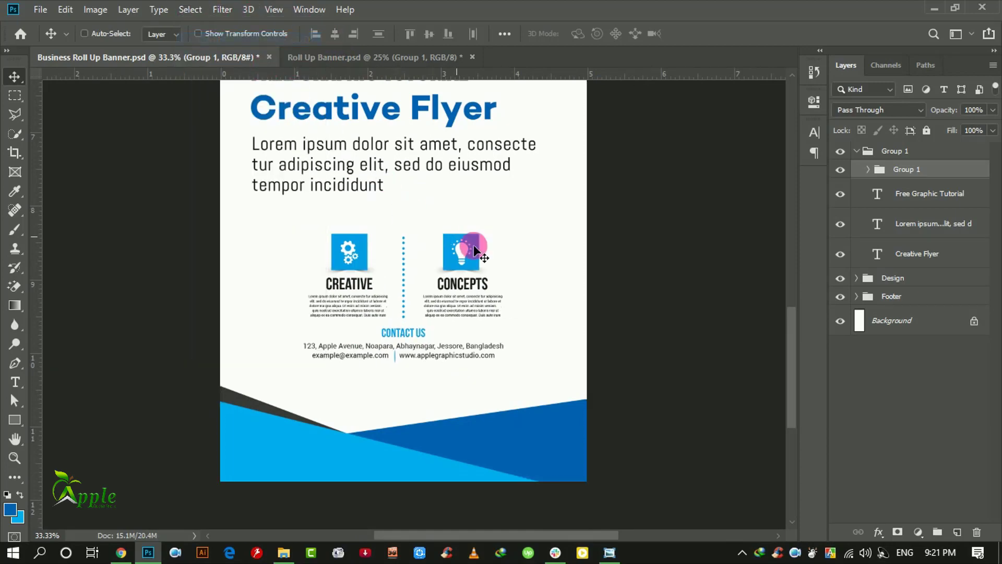
key("ctrl+minus")
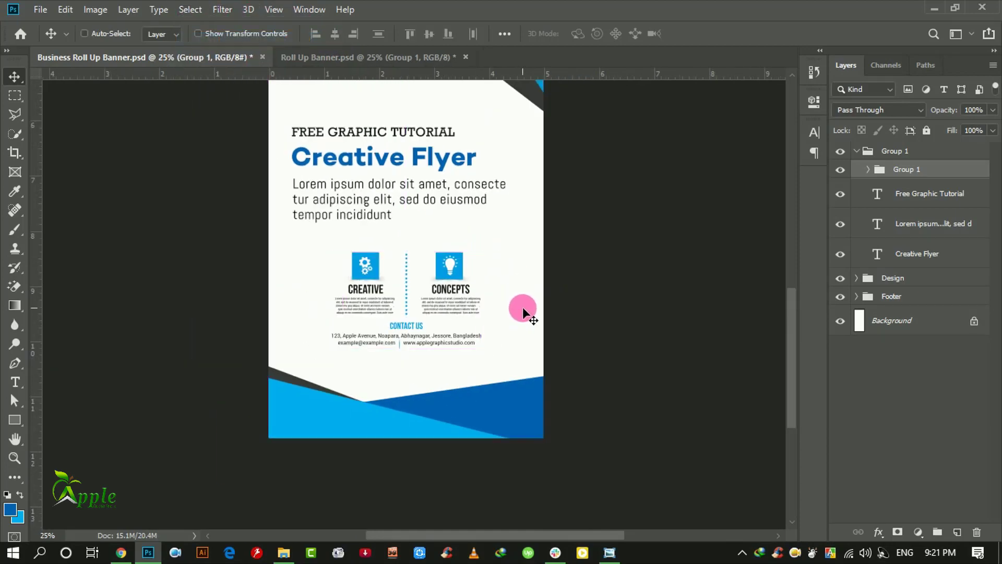
key("ctrl+minus")
Step: Enlarge the icon and contact block with Free Transform, keeping missing fonts, and nudge it up
left_click(65, 10)
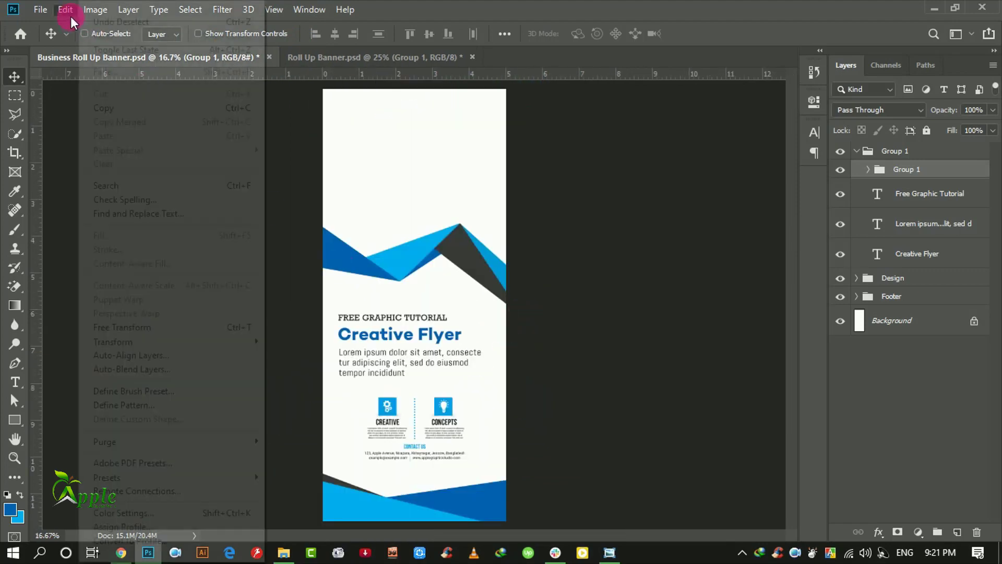
left_click(179, 329)
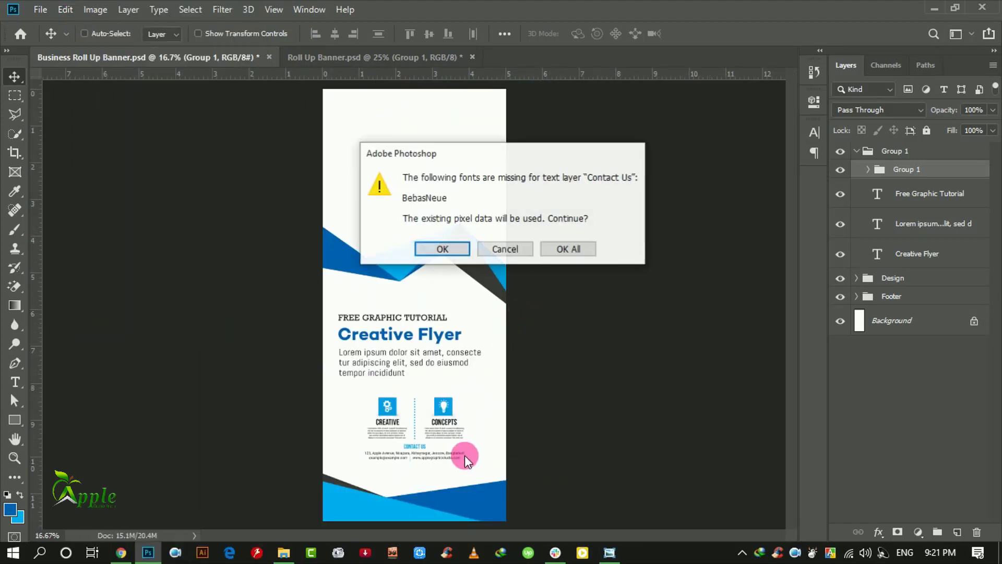
left_click(432, 249)
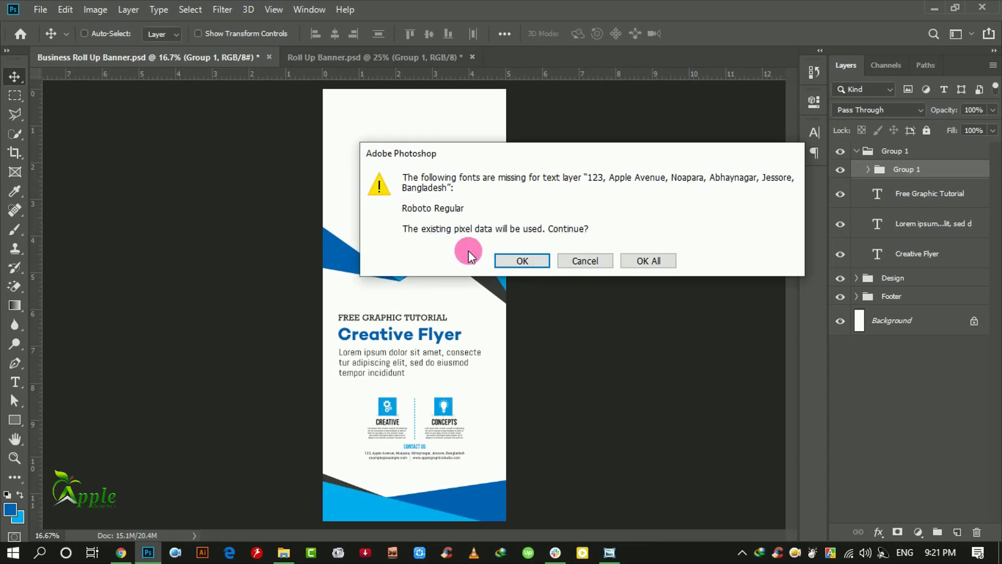
left_click(507, 257)
left_click(474, 259)
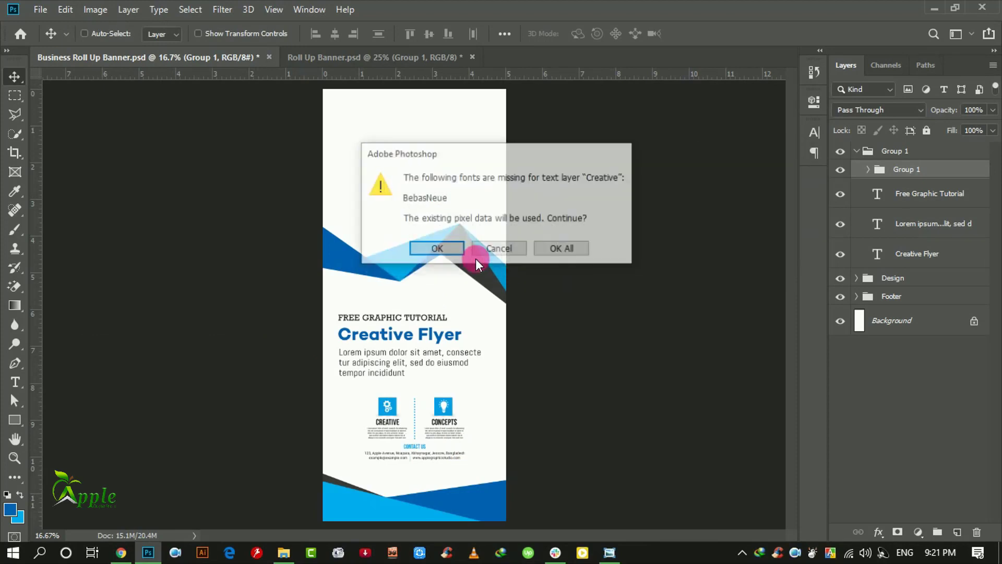
left_click(551, 249)
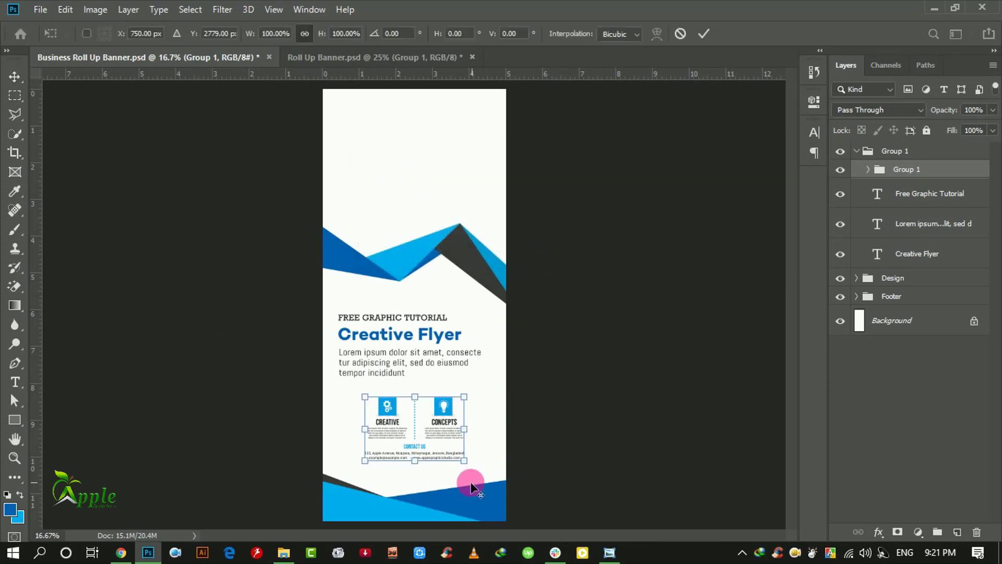
left_click_drag(468, 460, 506, 489)
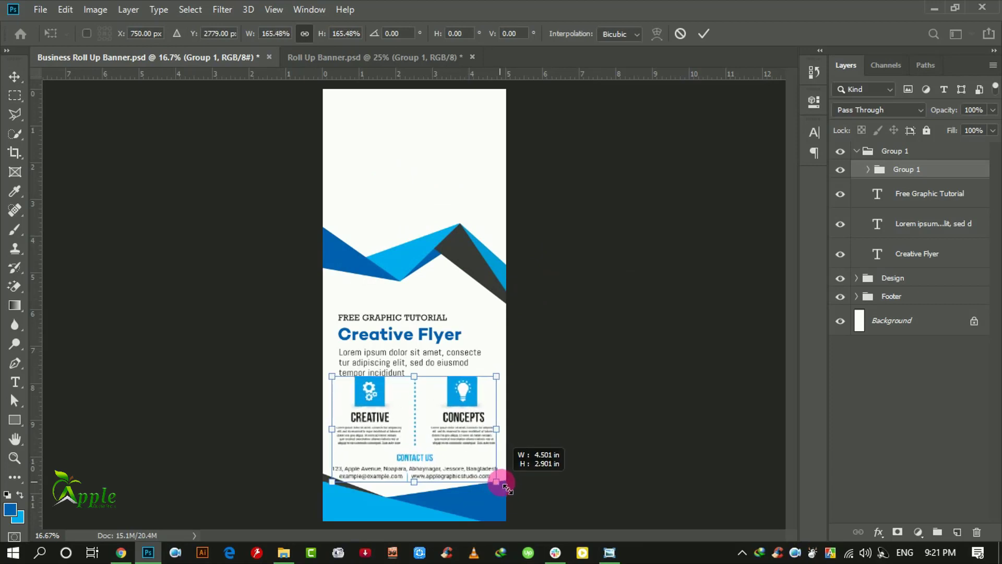
left_click(704, 33)
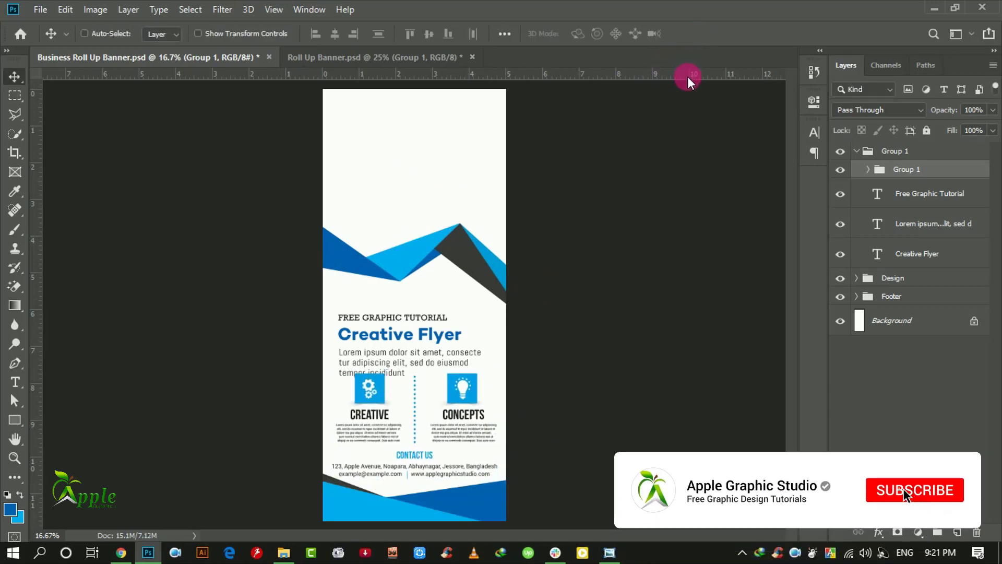
key("shift+Up")
key("shift+Up")
key("shift+Up")
key("shift+Up")
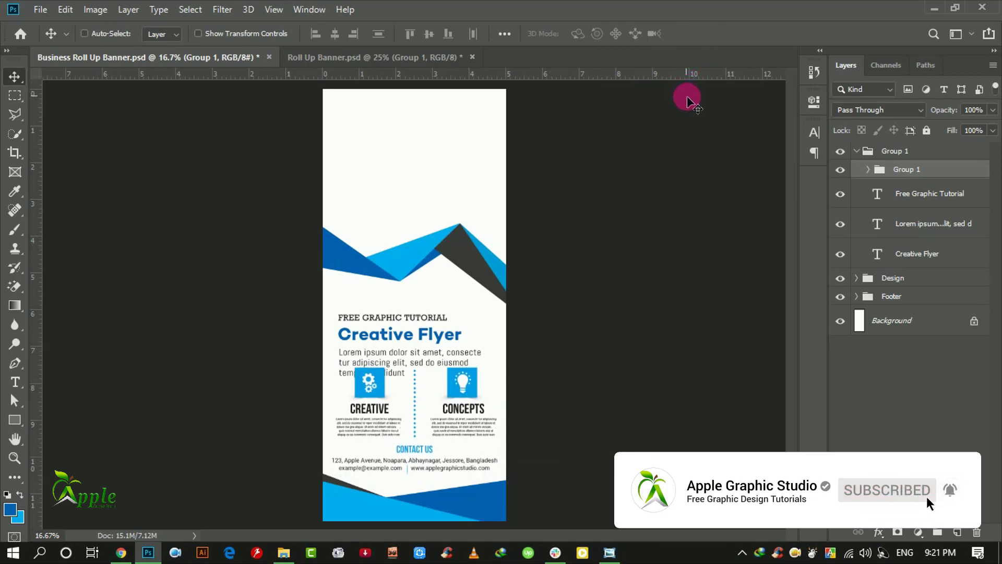
key("shift+Up")
key("shift+Up")
key("shift+Up")
key("shift+Up")
key("shift+Up")
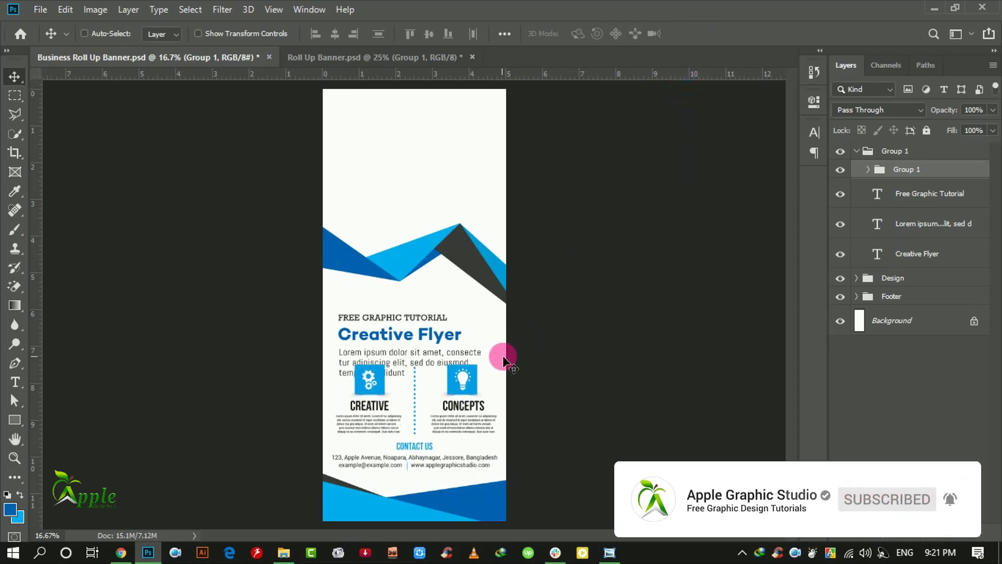
key("shift+Up")
key("shift+Up")
key("shift+Up")
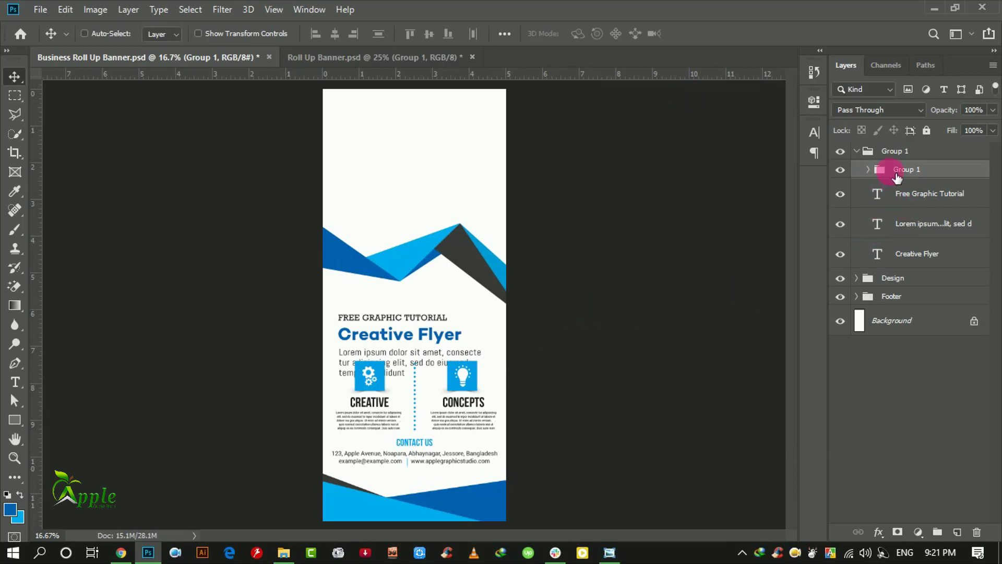
left_click_drag(897, 178, 881, 182)
left_click(865, 168)
key("shift+Up")
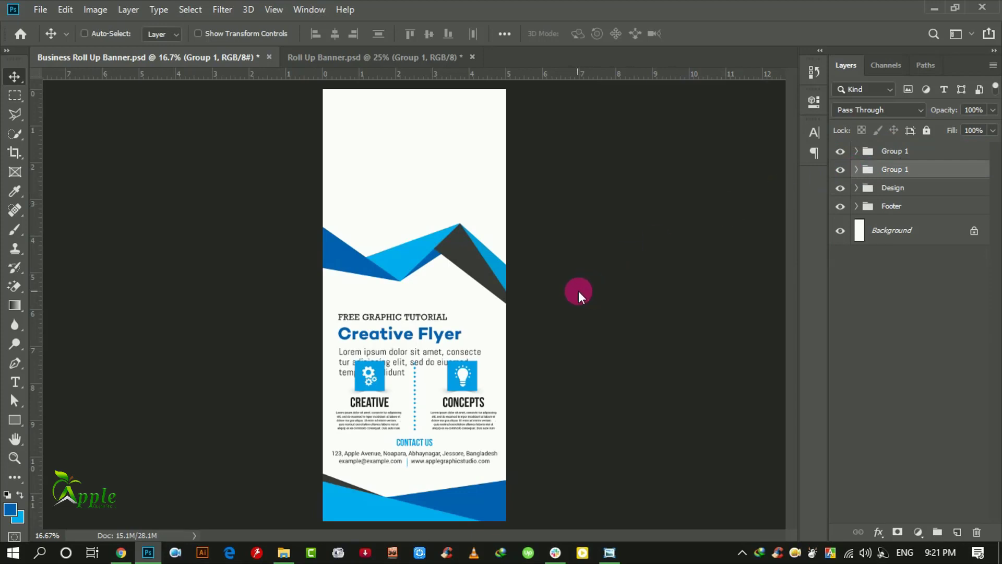
key("shift+Up")
key("shift+Up")
key("shift+Up")
key("shift+Up")
key("shift+Up")
key("shift+Up")
key("shift+Up")
key("shift+Up")
key("shift+Up")
key("shift+Up")
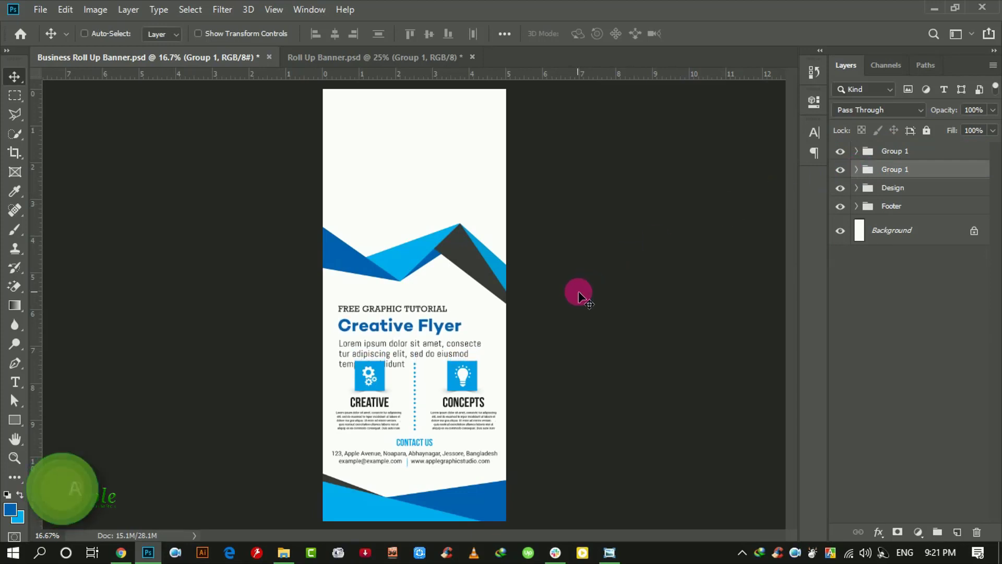
key("shift+Up")
key("shift+Up")
key("shift+Up")
key("shift+Up")
key("shift+Up")
key("shift+Up")
key("shift+Up")
key("shift+Up")
key("shift+Up")
key("shift+Up")
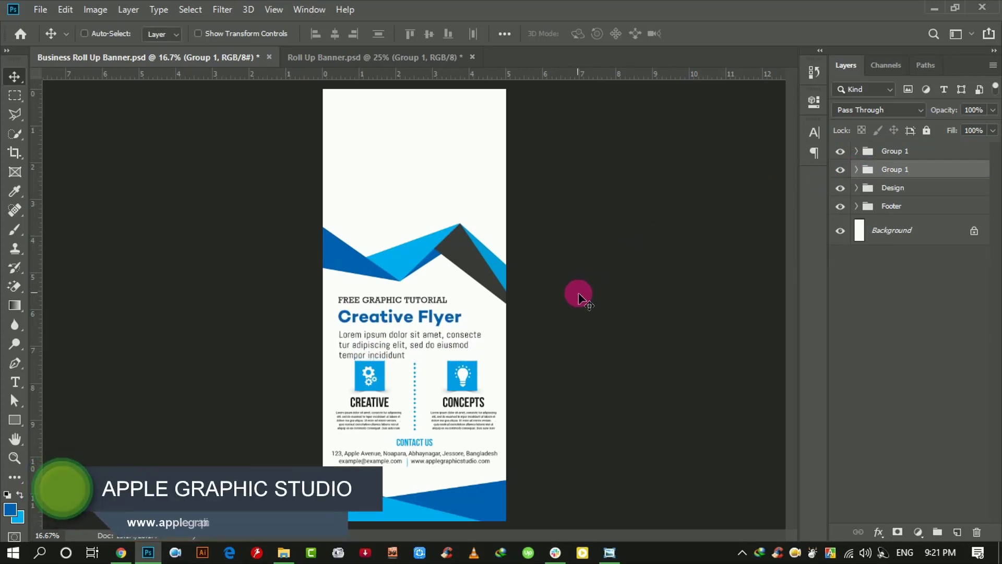
key("shift+Up")
key("shift+Up")
key("shift+Up")
key("shift+Up")
key("shift+Up")
key("shift+Up")
key("shift+Up")
key("shift+Up")
key("shift+Up")
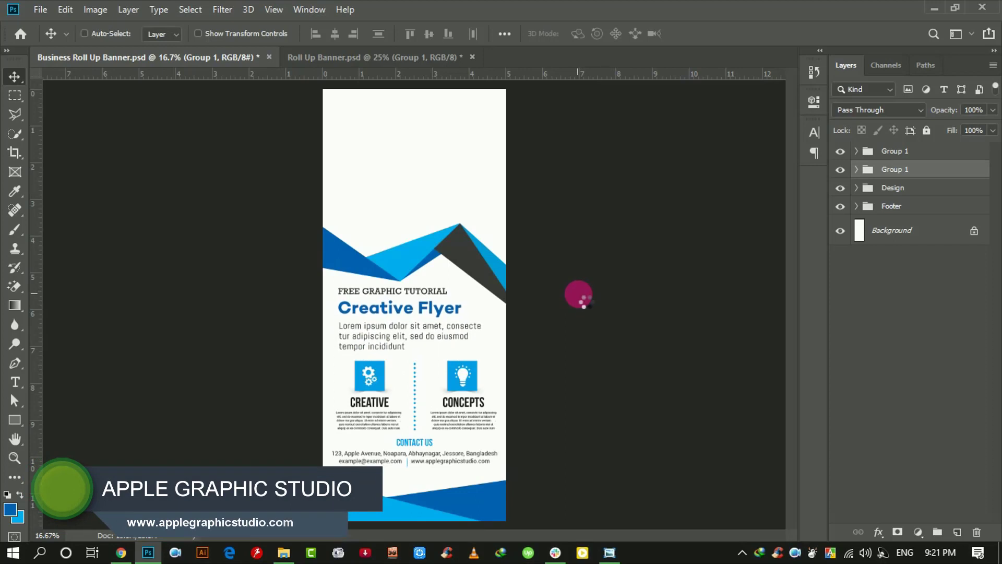
key("shift+Up")
key("shift+Up")
key("shift+Up")
key("shift+Up")
key("shift+Up")
key("shift+Up")
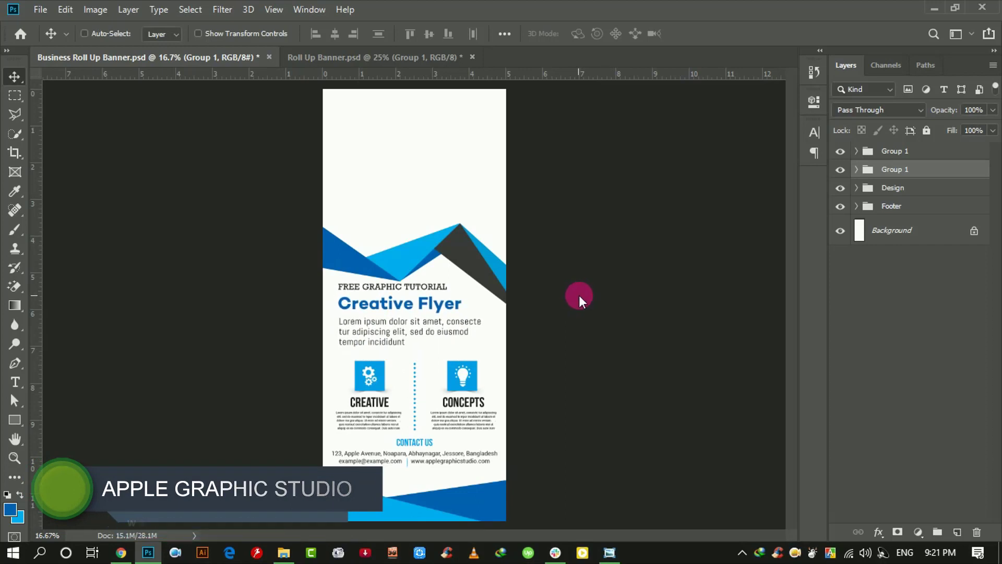
key("shift+Up")
key("shift+Up")
key("shift+Up")
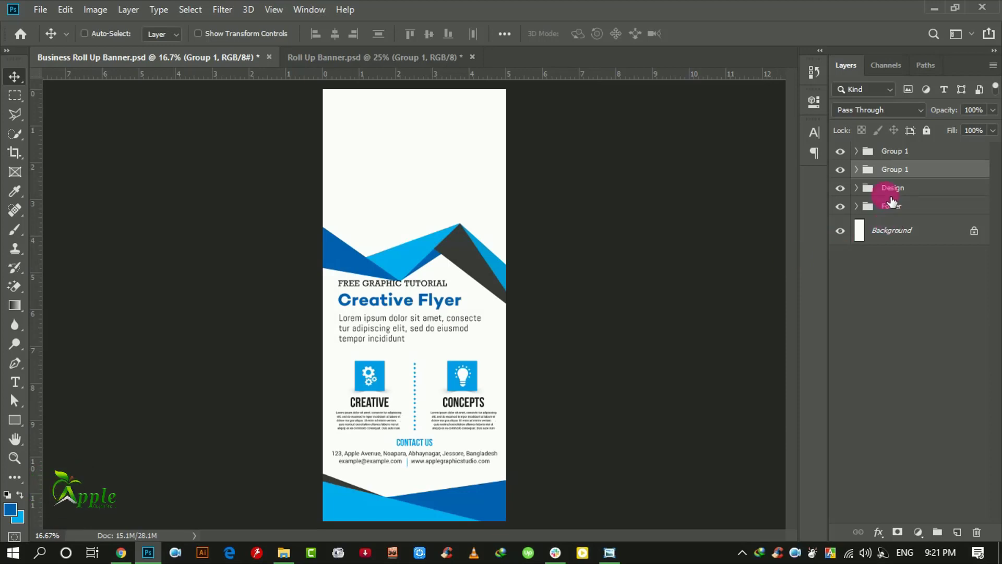
left_click(898, 156)
key("shift+Up")
key("shift+Up")
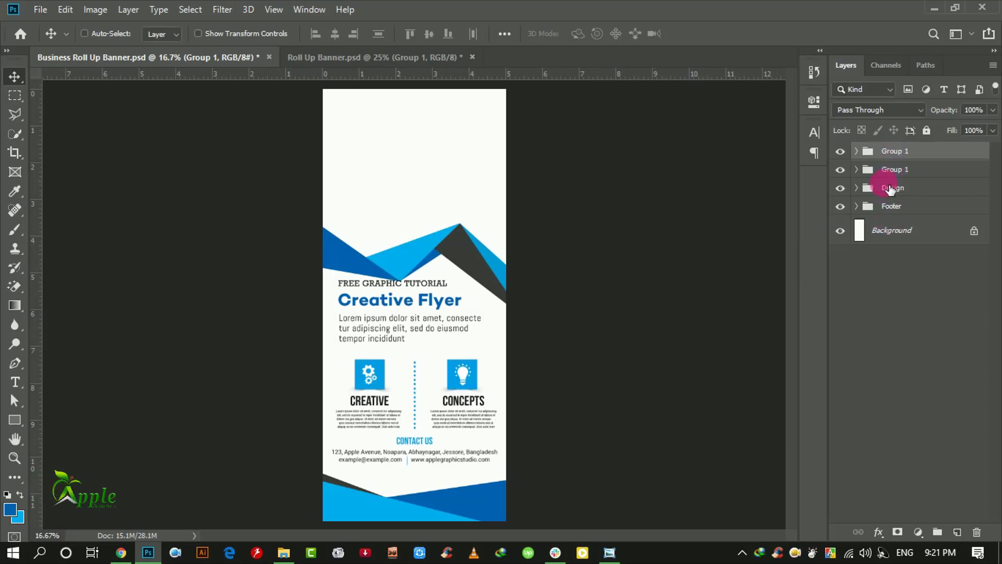
key("shift+Up")
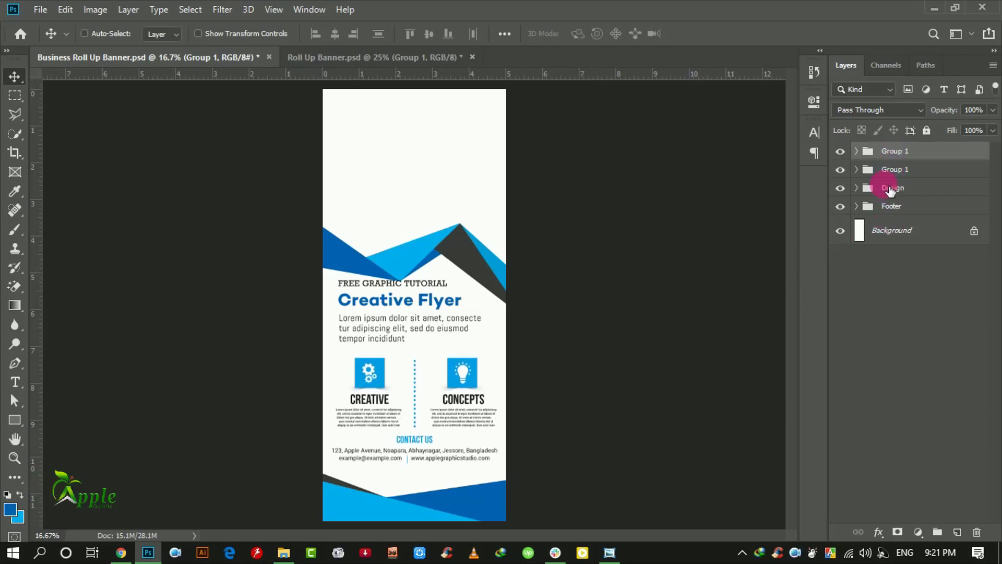
key("shift+Down")
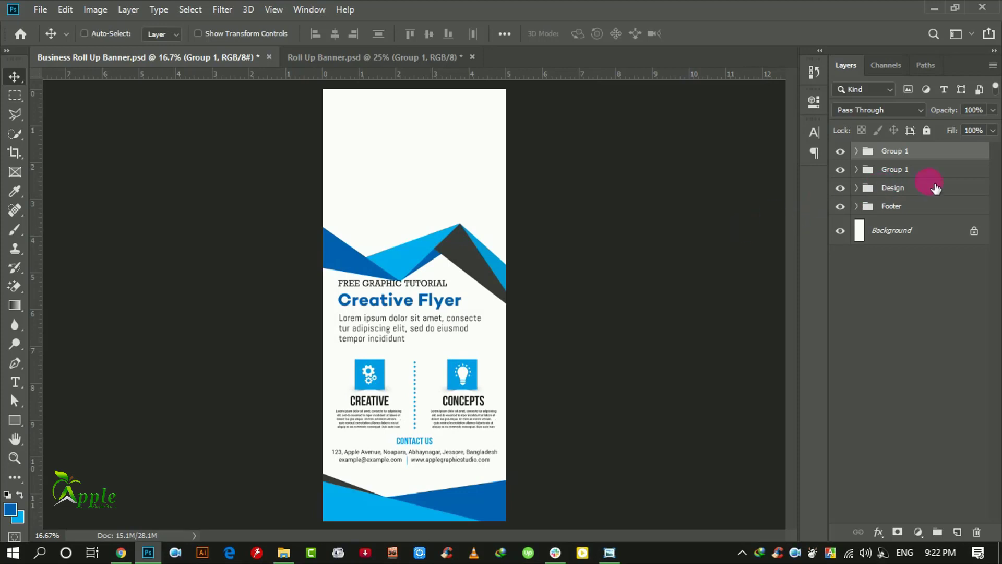
left_click(899, 192)
key("shift+Up")
key("shift+Up")
key("shift+Up")
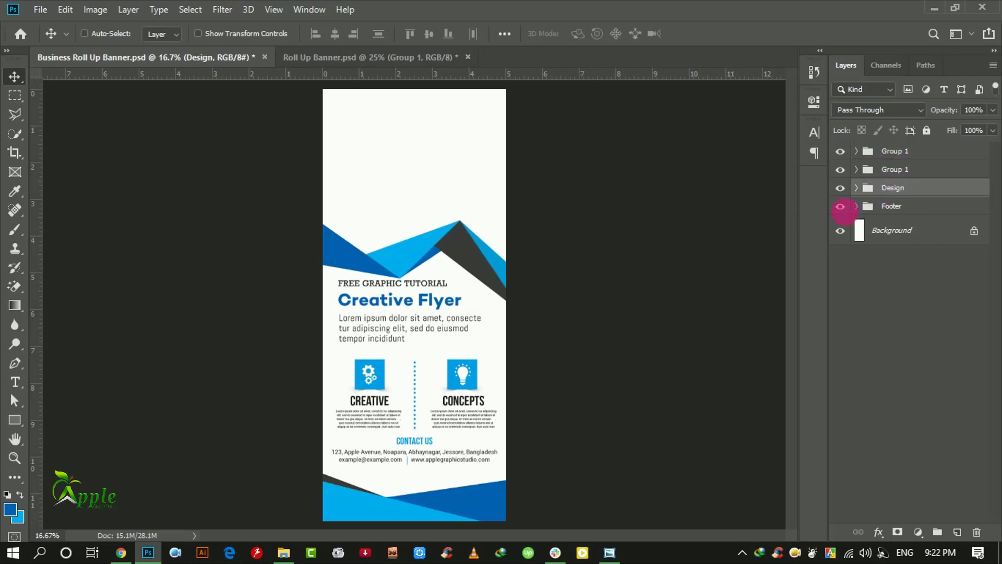
key("shift+Up")
key("shift+Up")
key("shift+Up")
key("shift+Up")
key("shift+Up")
key("shift+Up")
key("shift+Up")
key("shift+Up")
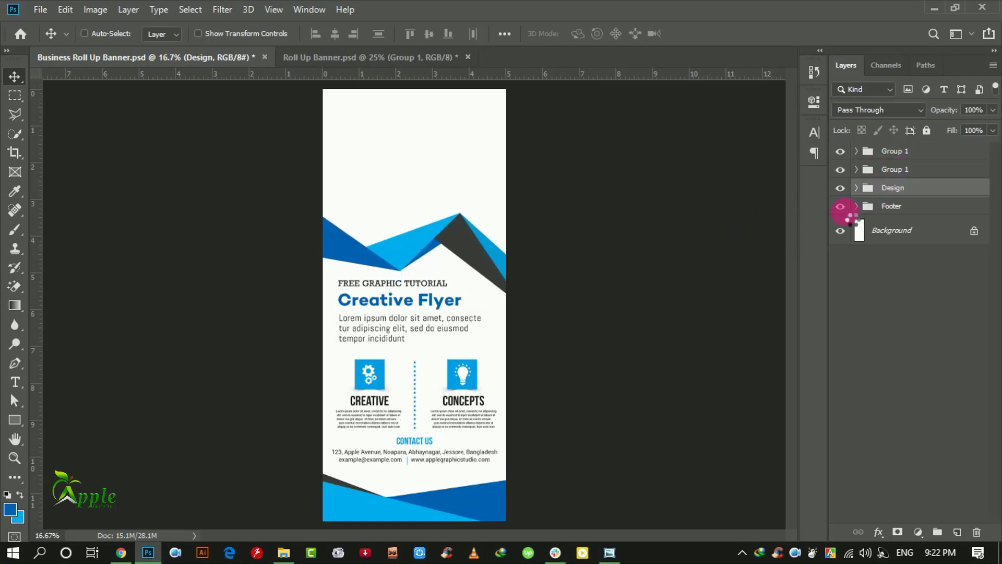
key("shift+Up")
key("shift+Up")
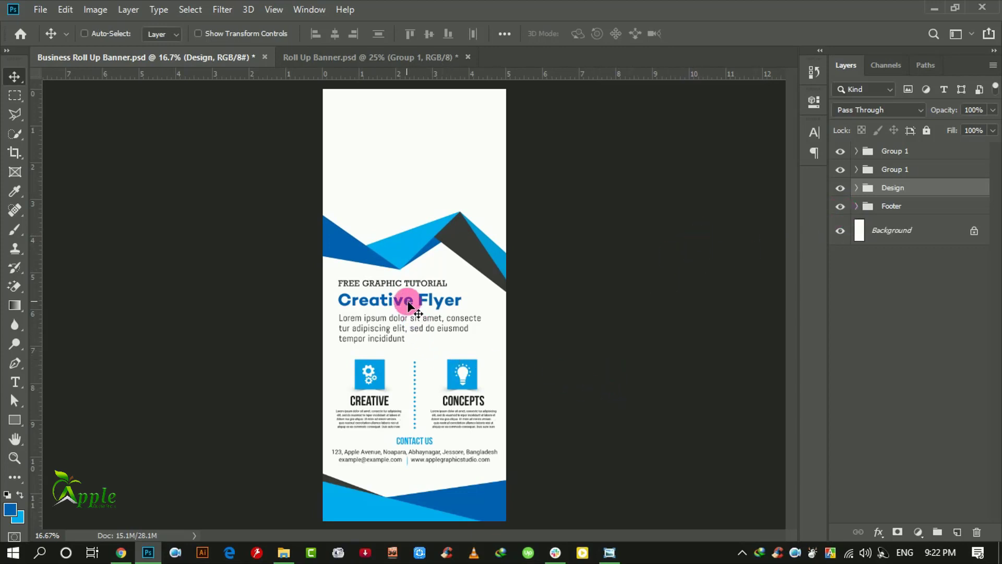
Step: Zoom in and scroll through the flyer to inspect the icons and contact details
key("ctrl+plus")
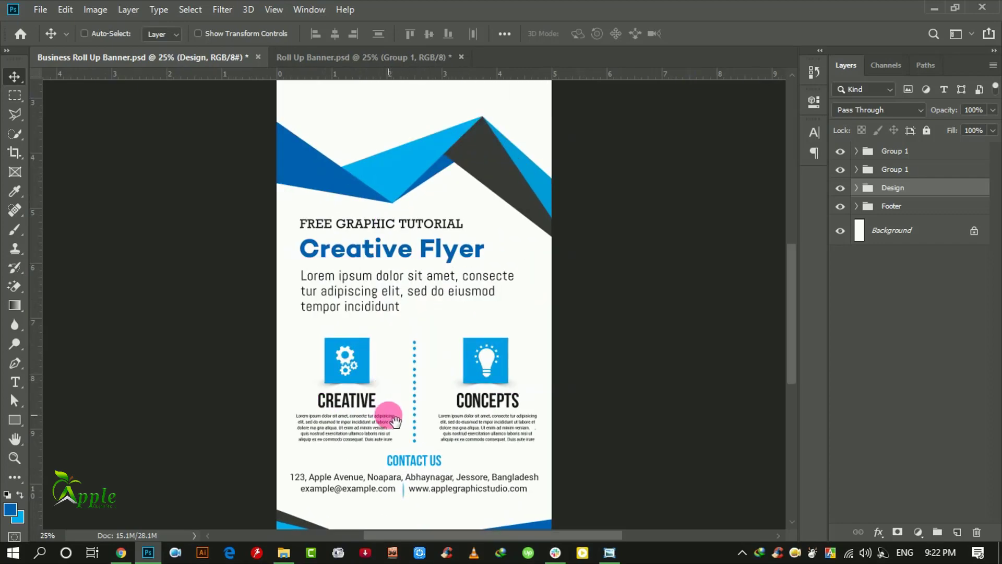
key("ctrl+plus")
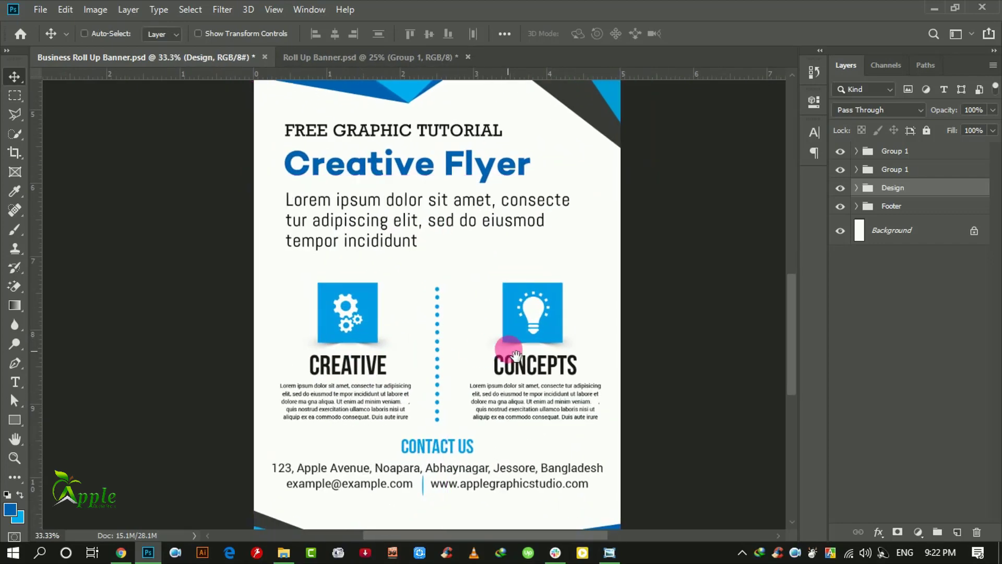
key("ctrl+plus")
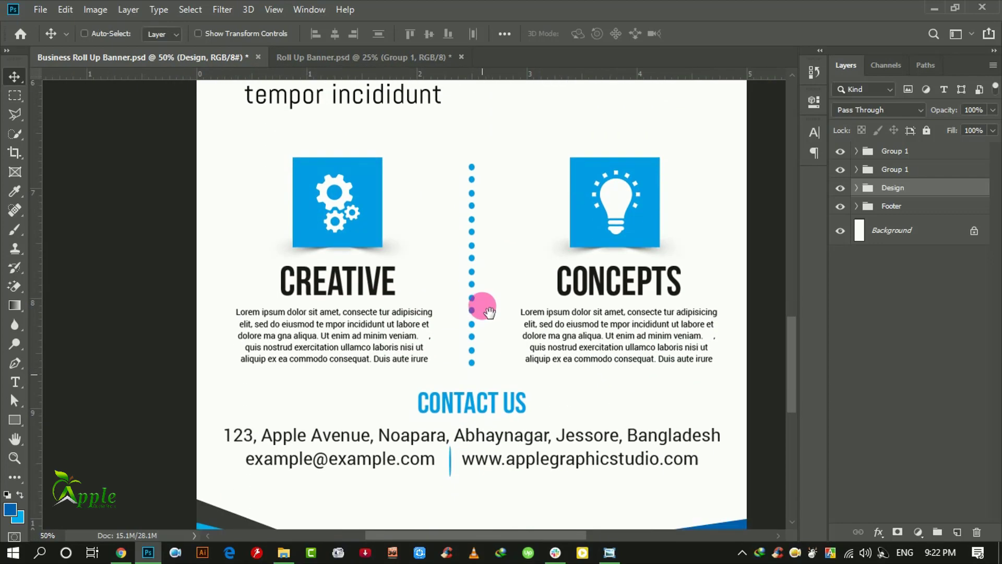
left_click_drag(487, 303, 484, 271)
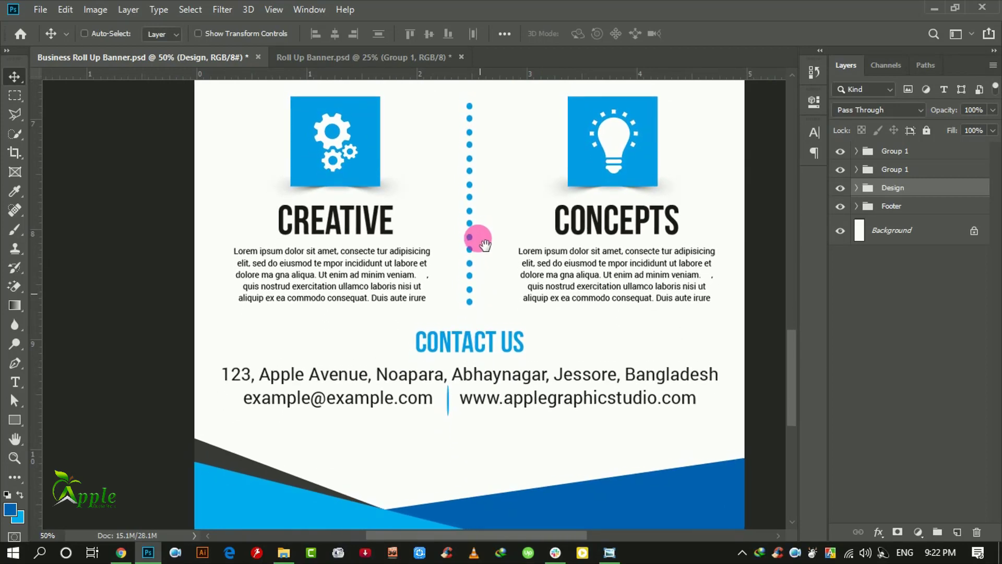
scroll(485, 271, "up", 2)
scroll(497, 287, "up", 1)
scroll(501, 253, "up", 2)
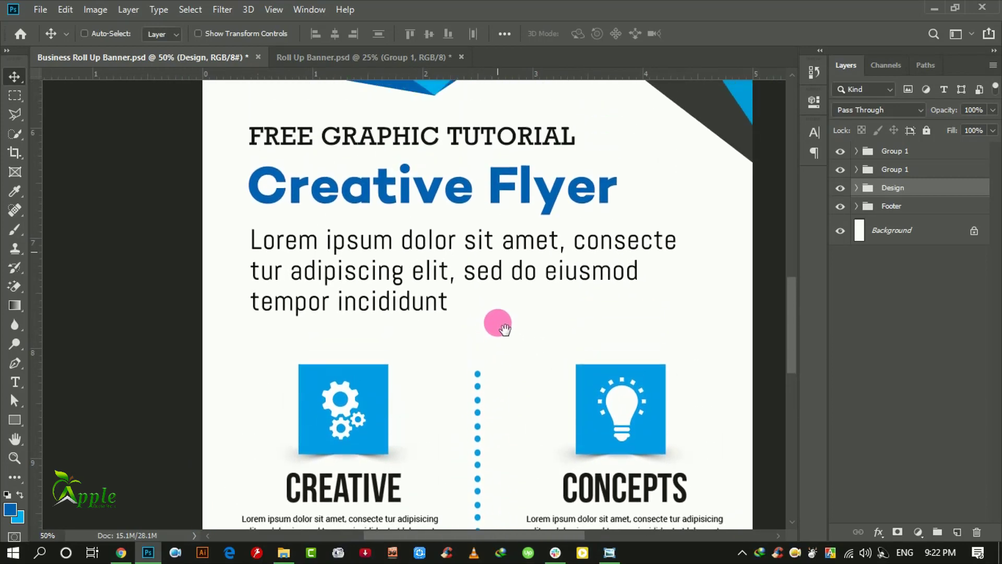
scroll(501, 318, "up", 2)
scroll(500, 313, "up", 2)
scroll(500, 342, "up", 1)
scroll(496, 339, "up", 2)
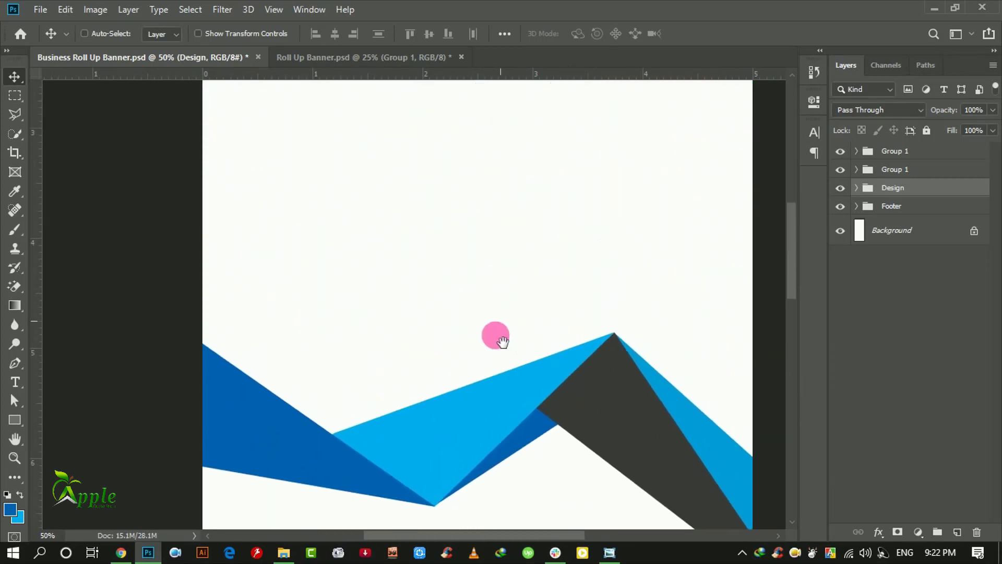
scroll(490, 332, "up", 1)
scroll(491, 330, "down", 1)
scroll(485, 329, "down", 1)
scroll(484, 327, "down", 1)
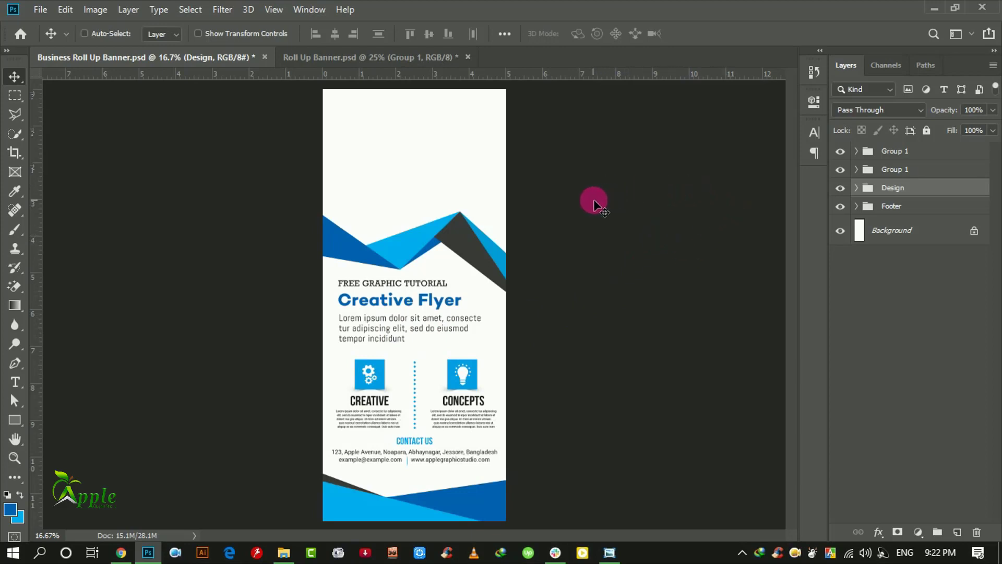
Step: Drag the gym photo from the Fitness Female stock folder into the banner document
key("ctrl")
left_click(291, 545)
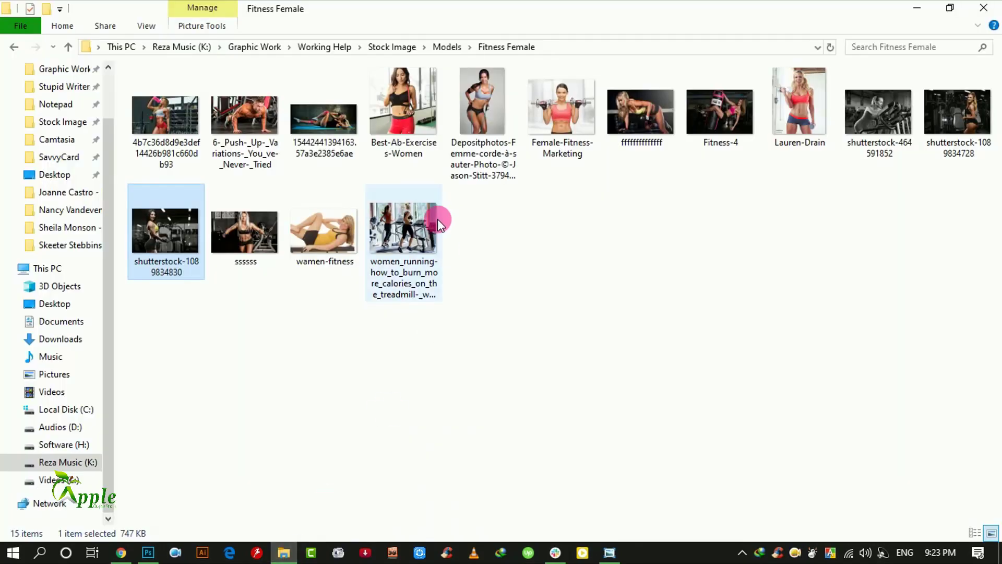
left_click_drag(163, 225, 416, 254)
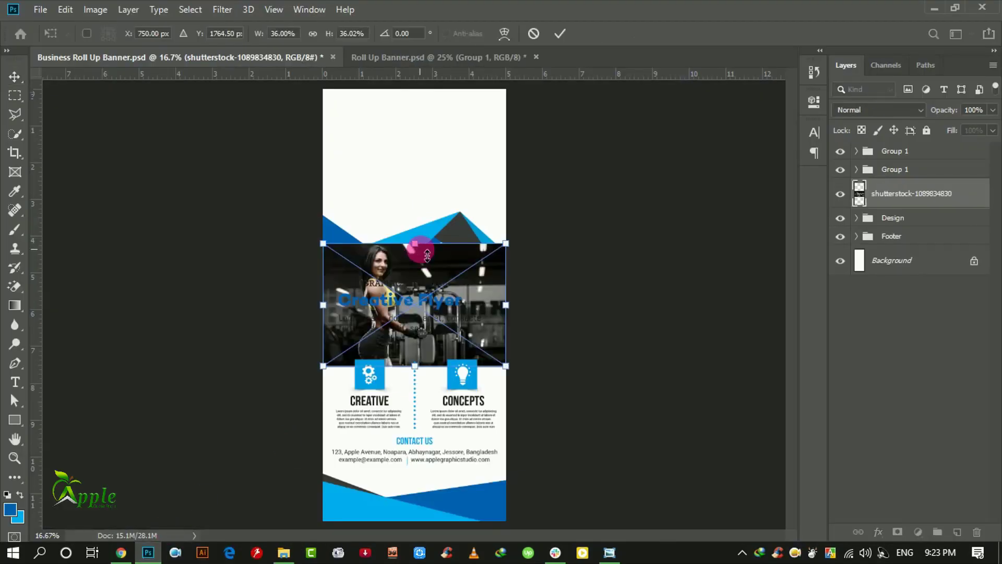
Step: Move the gym photo to the banner's top and enlarge it to about 61% across its width
scroll(412, 201, "up", 1)
scroll(436, 272, "up", 2)
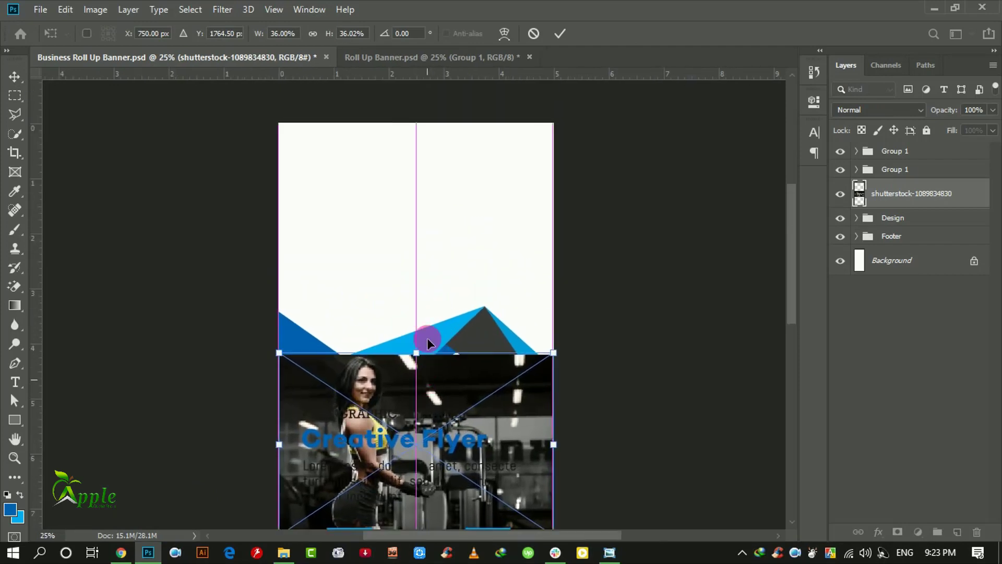
left_click_drag(427, 342, 420, 139)
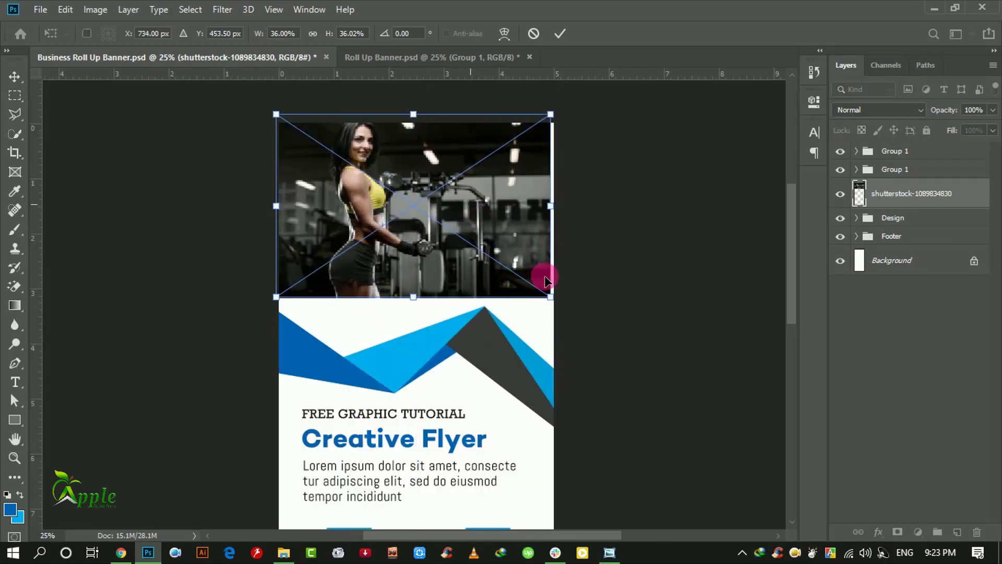
left_click_drag(550, 297, 693, 426)
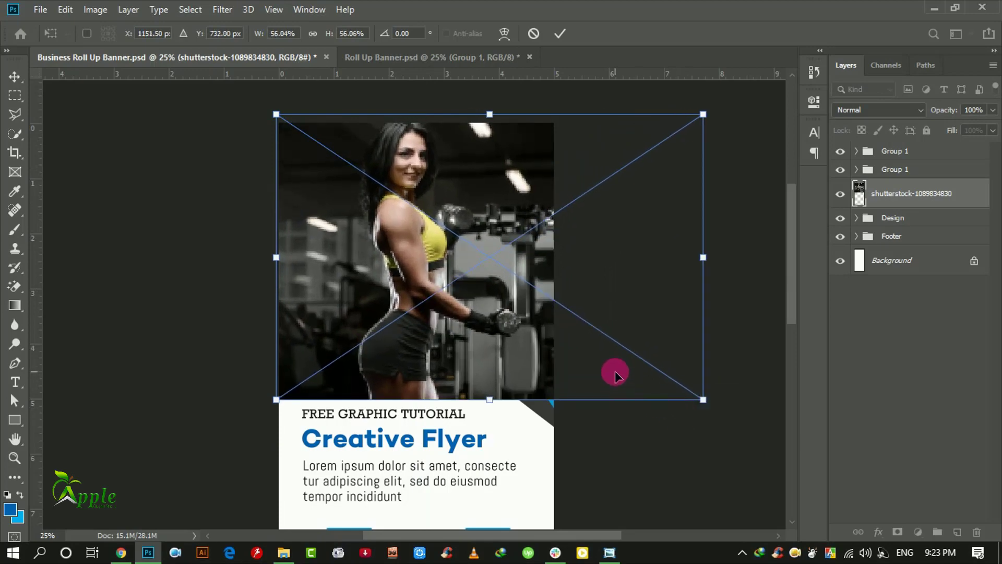
left_click_drag(615, 374, 618, 383)
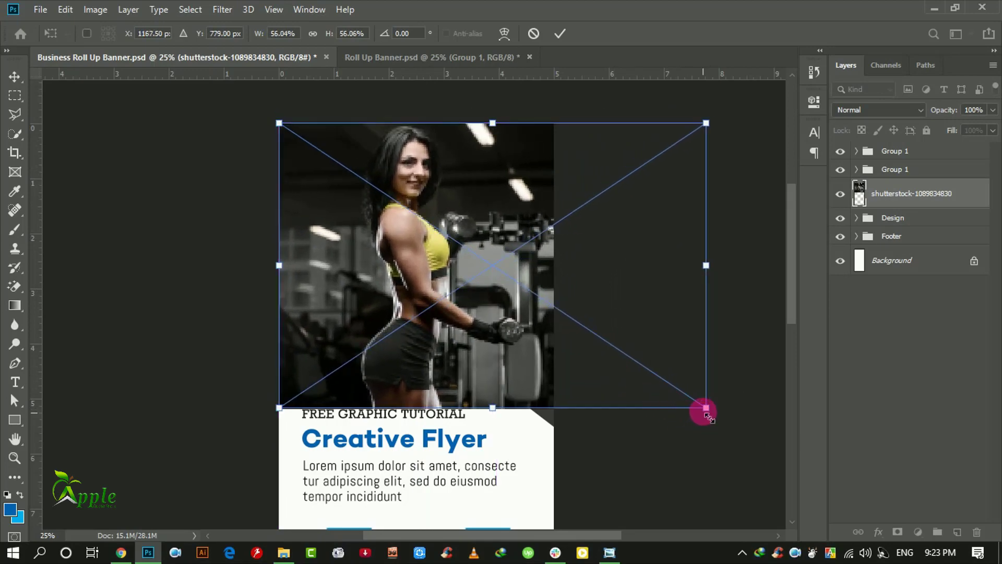
left_click_drag(706, 408, 750, 436)
left_click(560, 34)
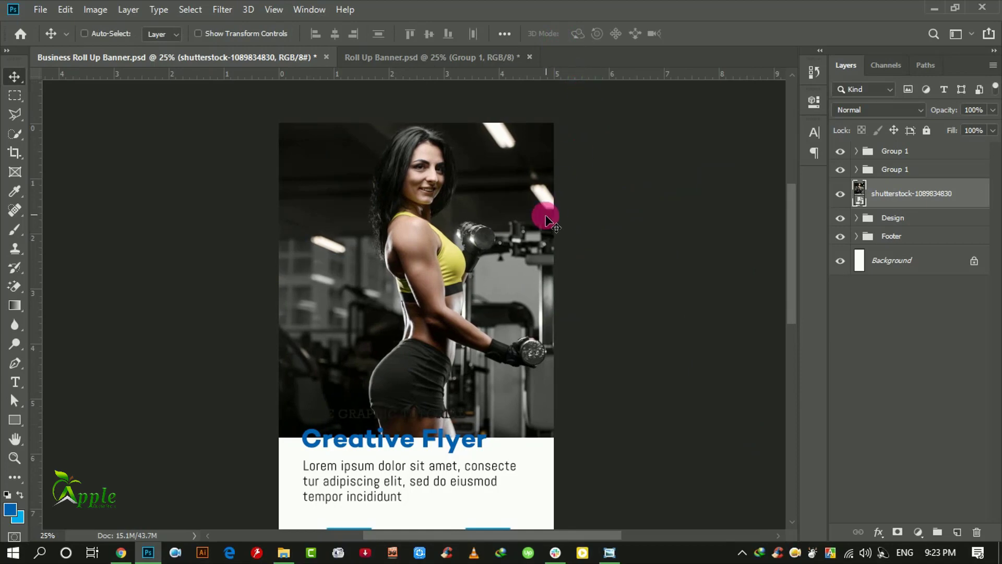
key("ctrl+minus")
key("ctrl+minus")
key("ctrl+plus")
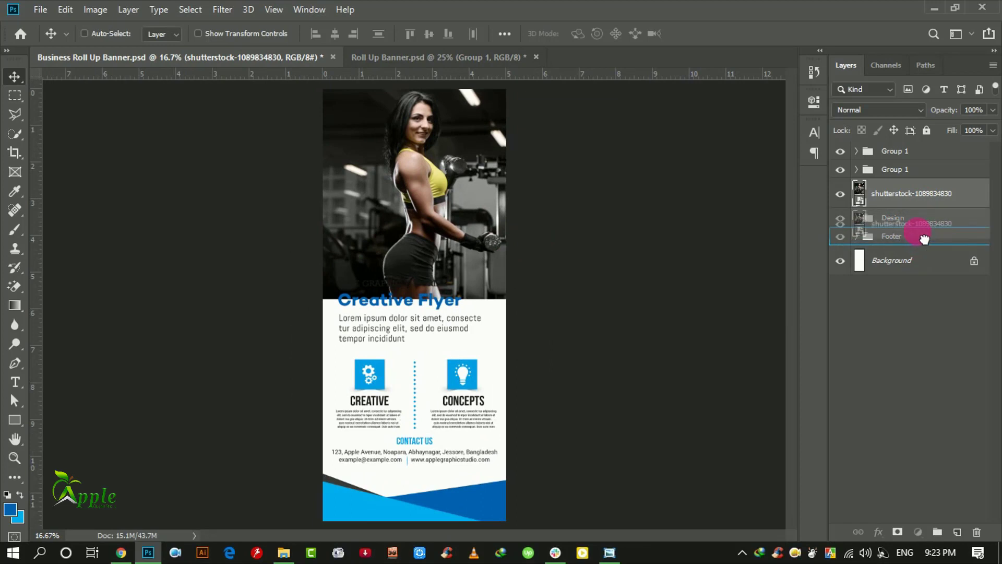
Step: Move the photo layer below the Design group and lasso the area above the angular shapes
left_click_drag(933, 208, 921, 238)
left_click(840, 236)
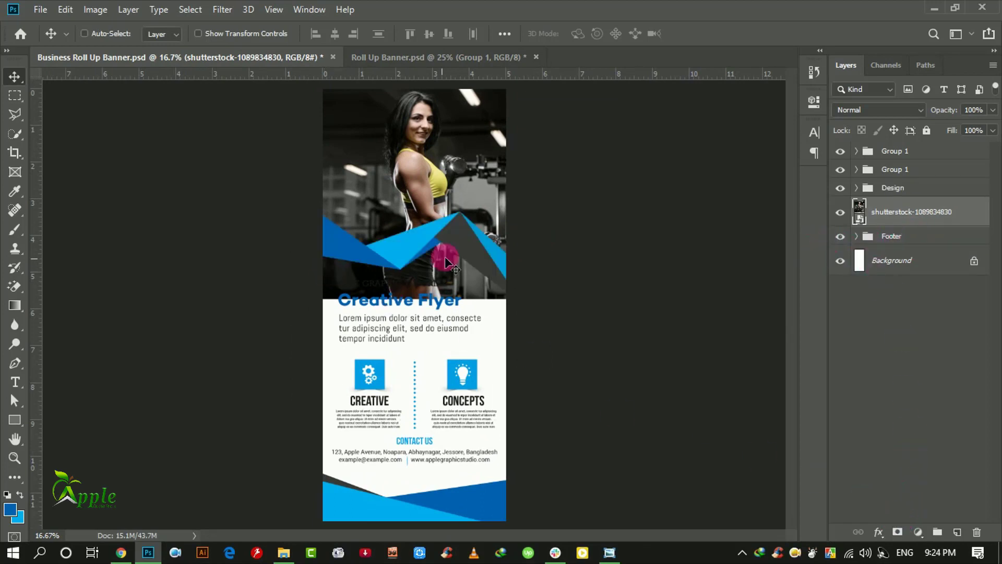
left_click(20, 111)
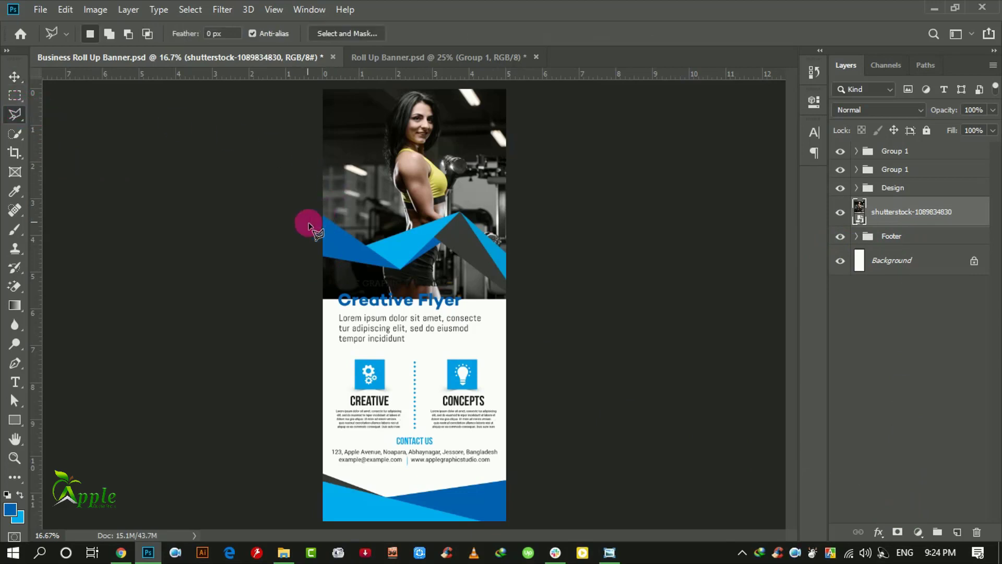
left_click(376, 259)
left_click(450, 226)
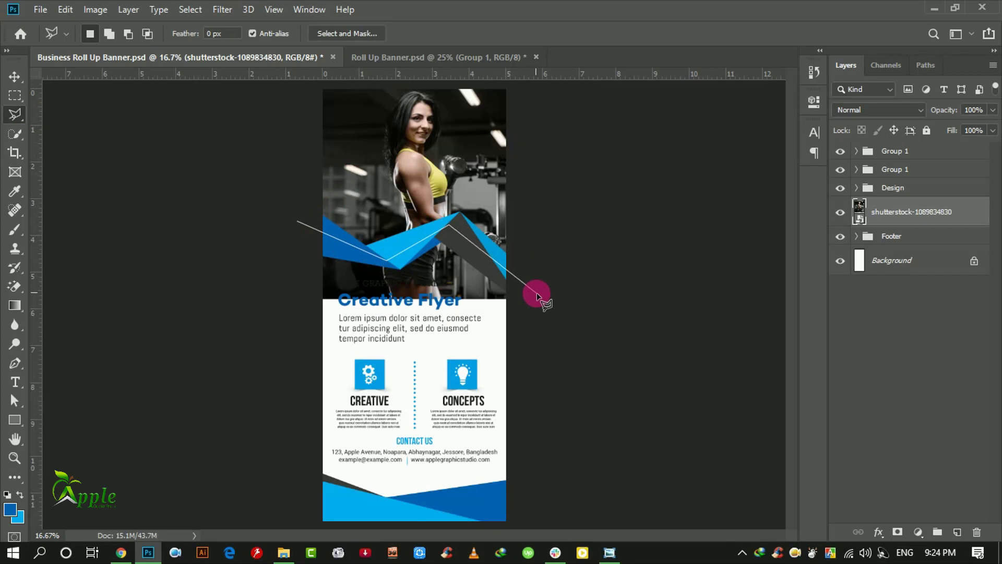
left_click(523, 82)
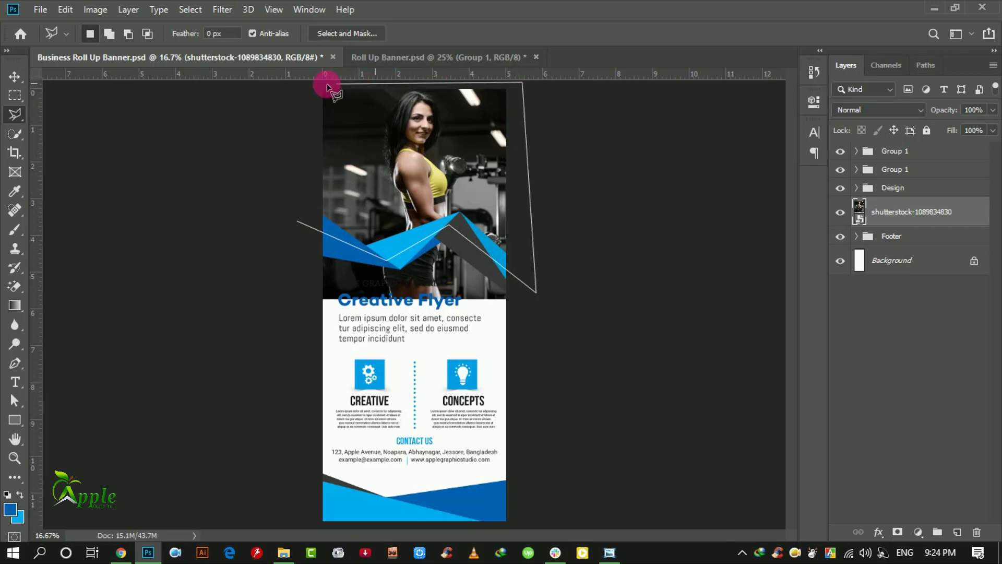
left_click(300, 84)
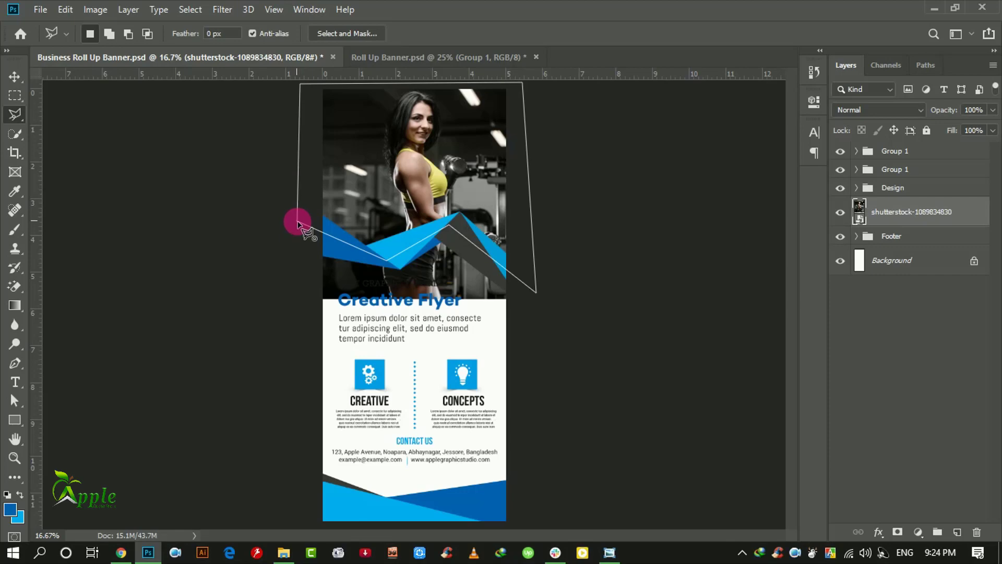
left_click(298, 223)
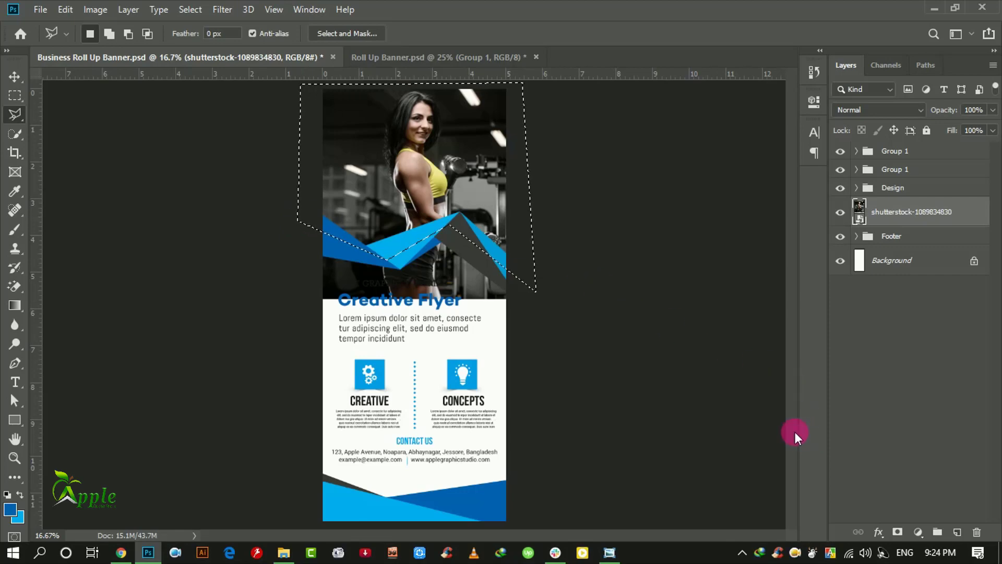
Step: Add a layer mask from the selection and return to the Move tool with auto-select
left_click(897, 532)
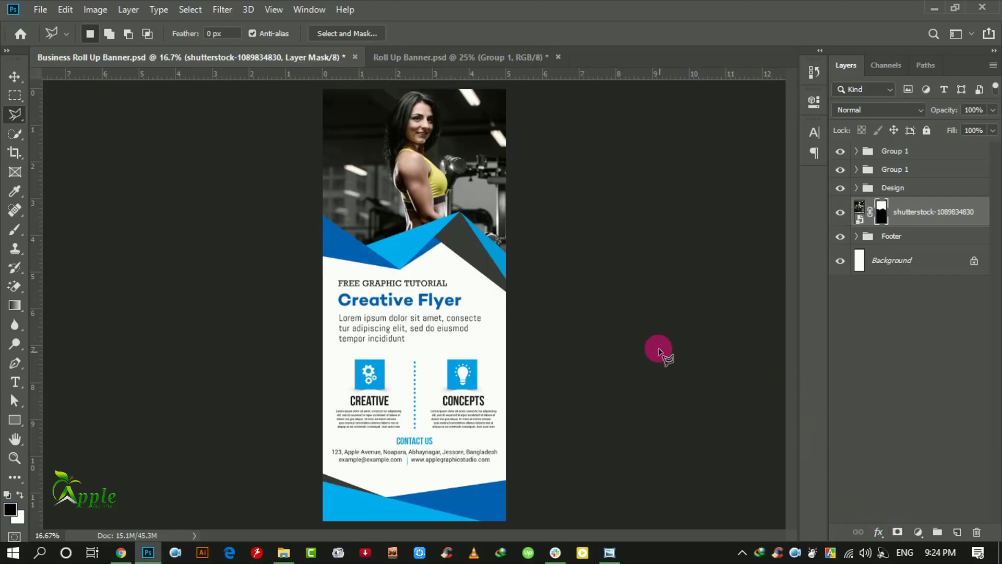
key("ctrl+minus")
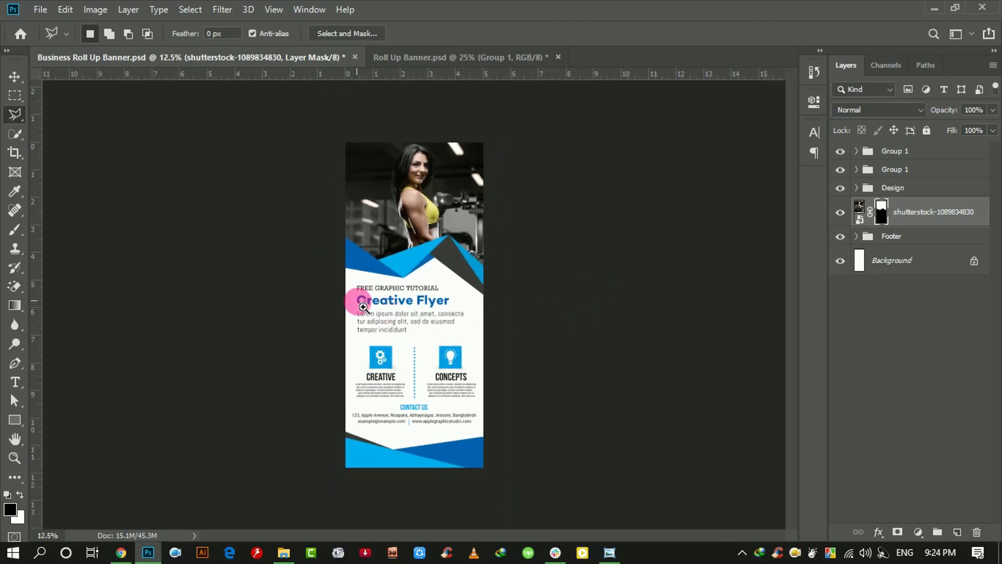
key("ctrl+plus")
left_click(15, 77)
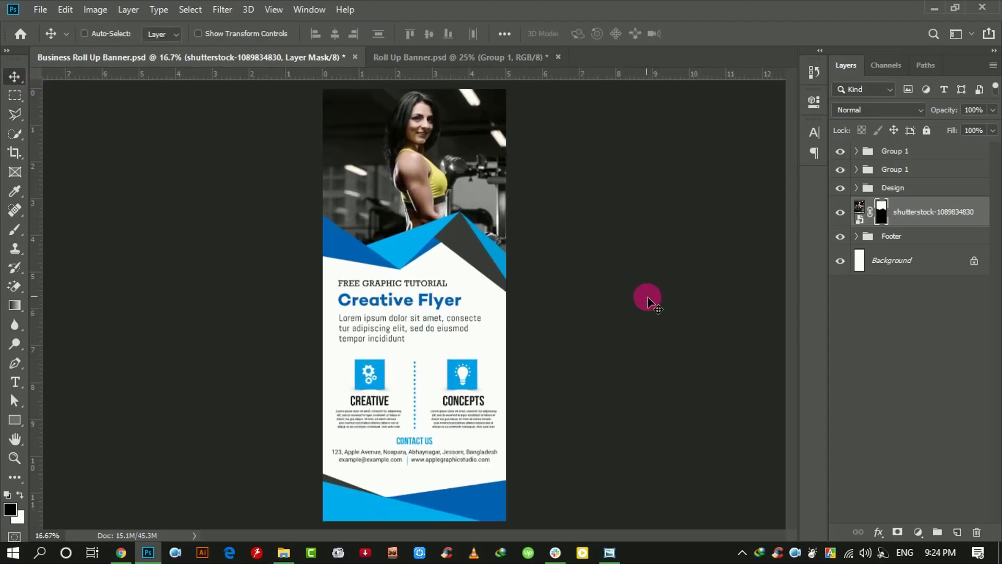
key("ctrl")
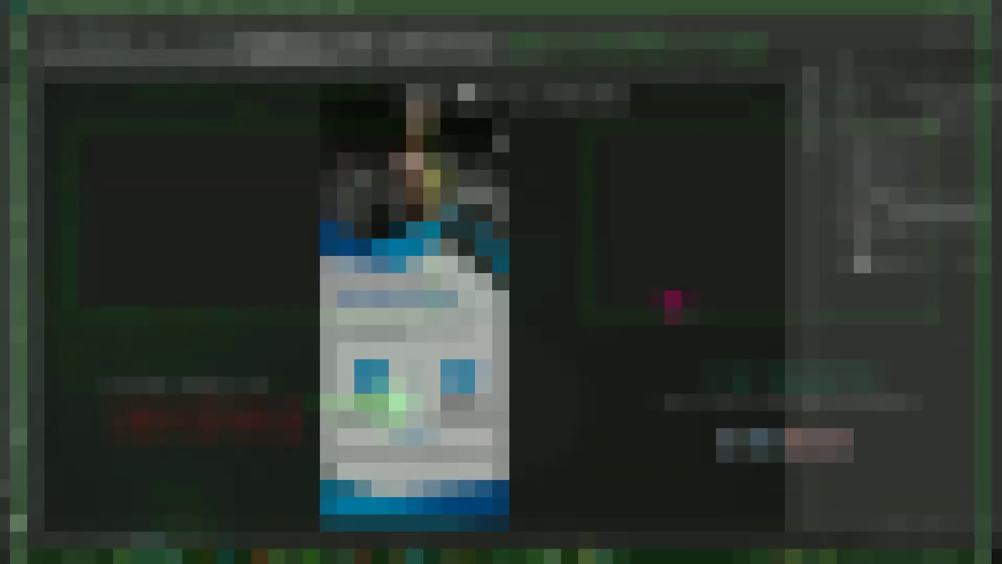